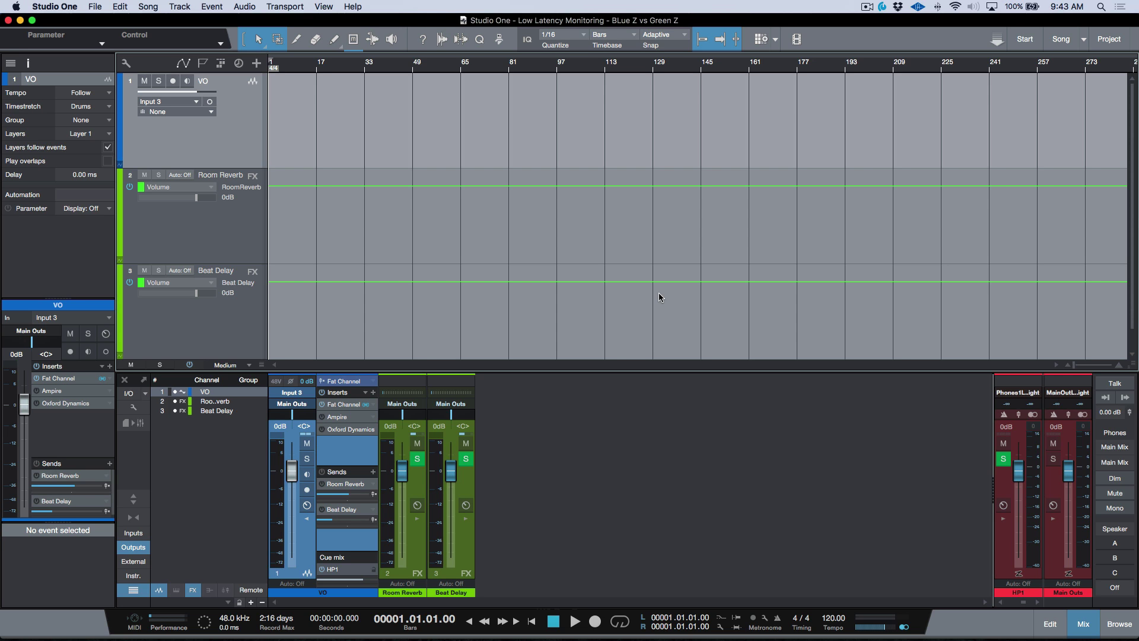
- Switch to Preview to examine the Hardware Direct Monitoring.gif signal flow diagram, and return to Studio One
key(super+Tab)
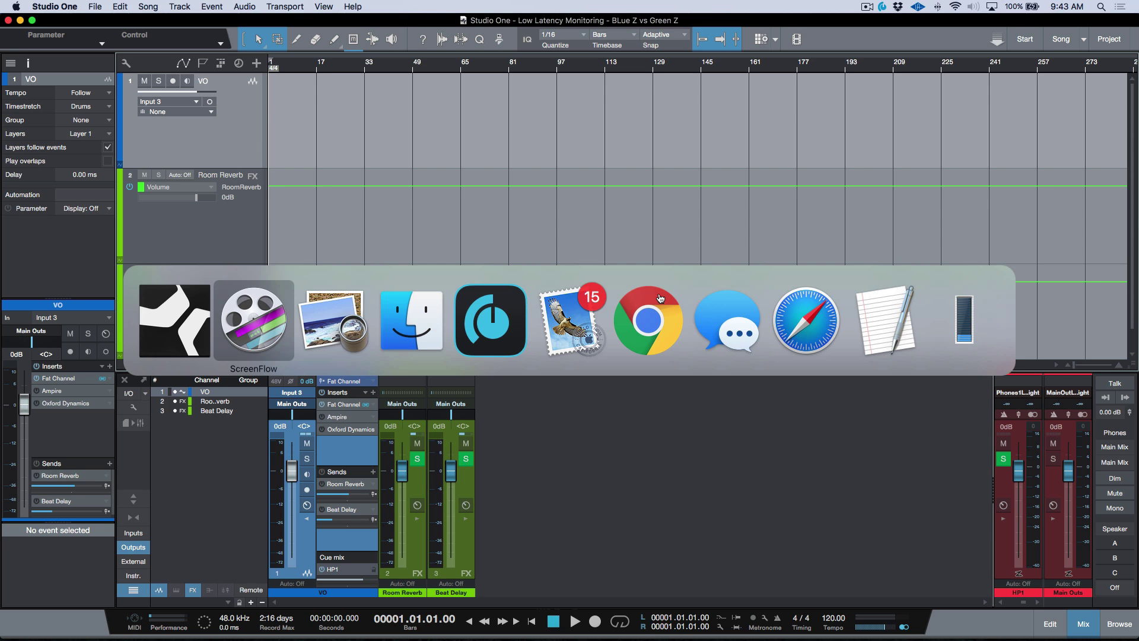
key(super+Tab)
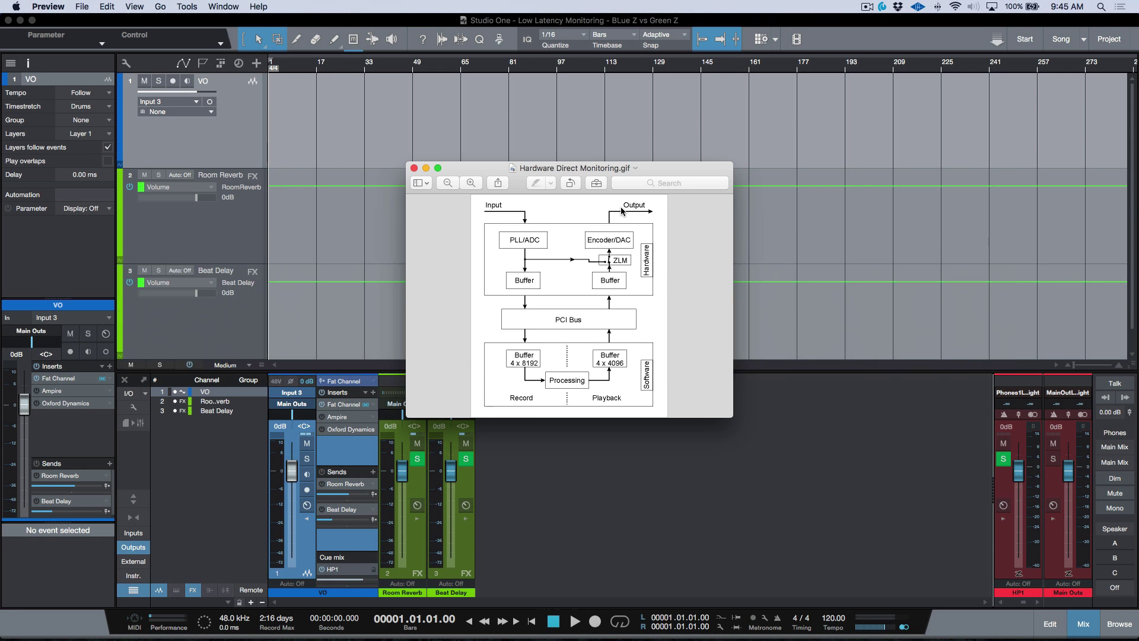
key(super+Tab)
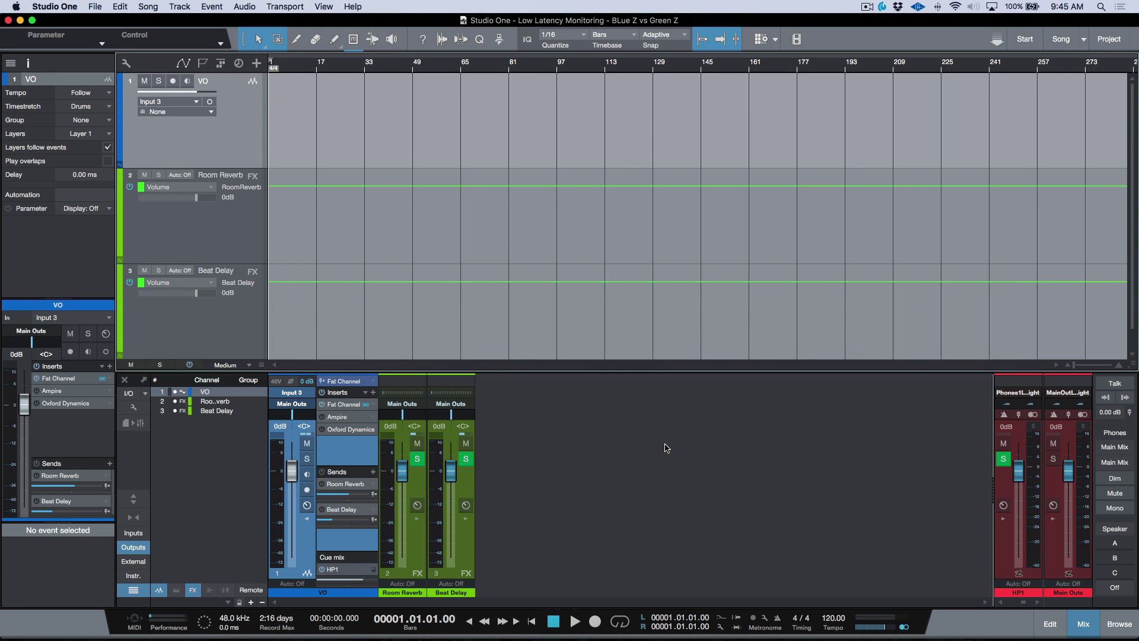
- Set the playback device to Quantum in the audio setup preferences and check its processing and monitoring latency settings
key(super+comma)
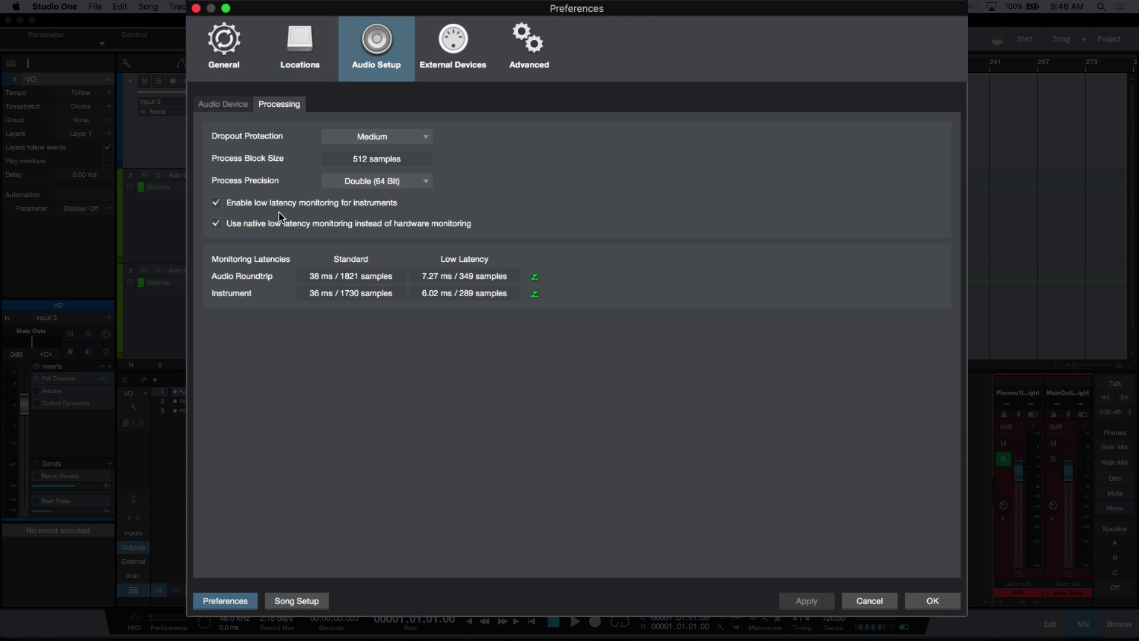
click(234, 105)
click(524, 142)
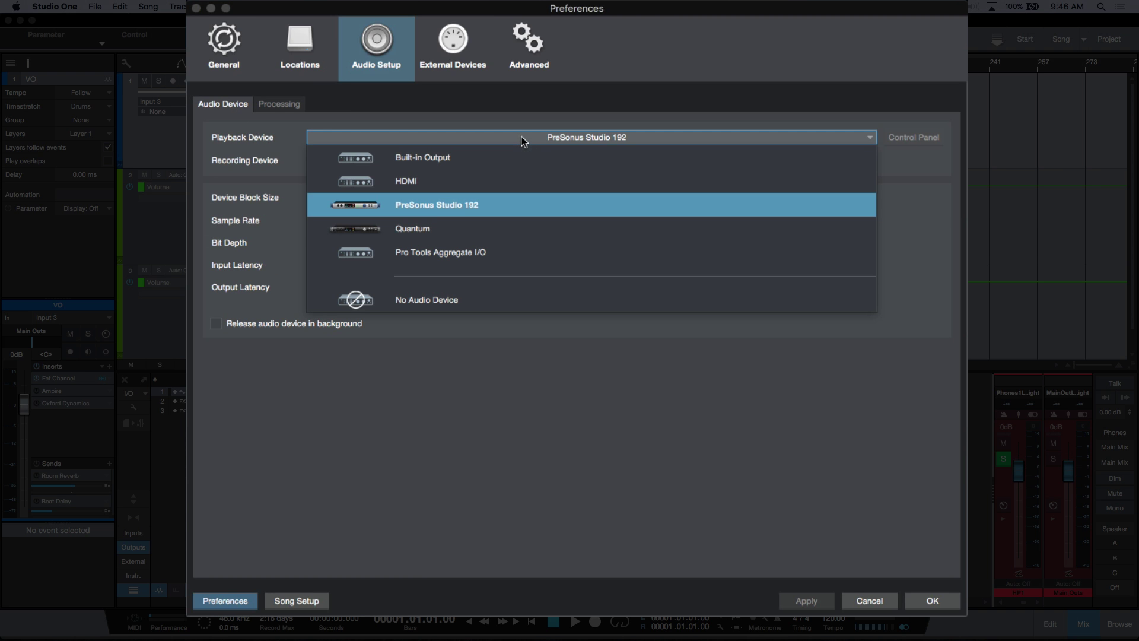
click(515, 237)
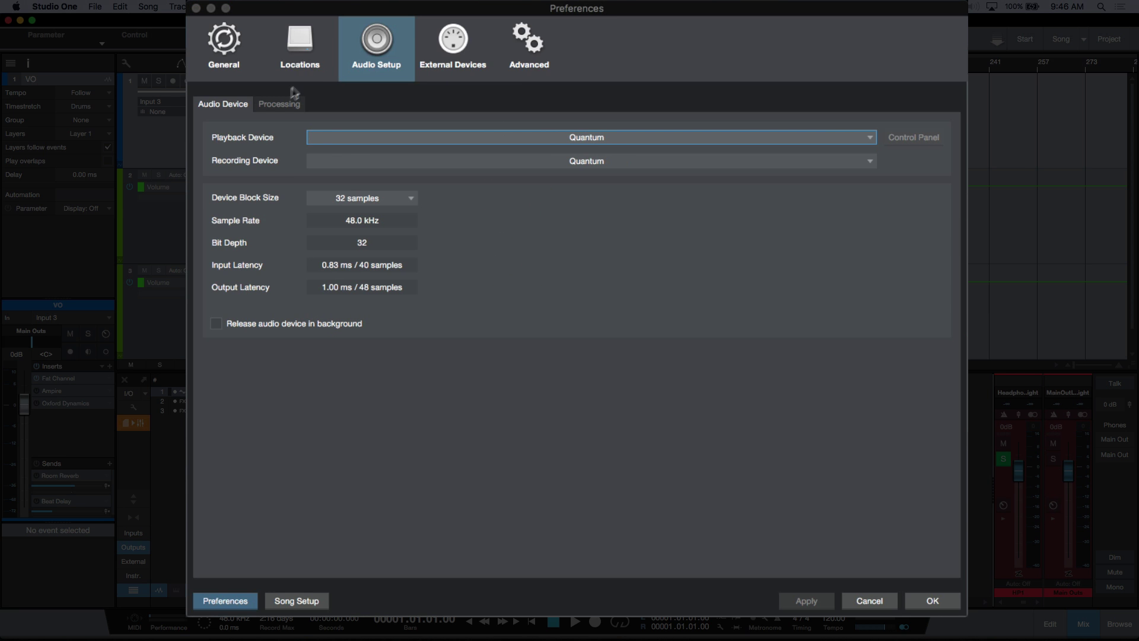
click(289, 105)
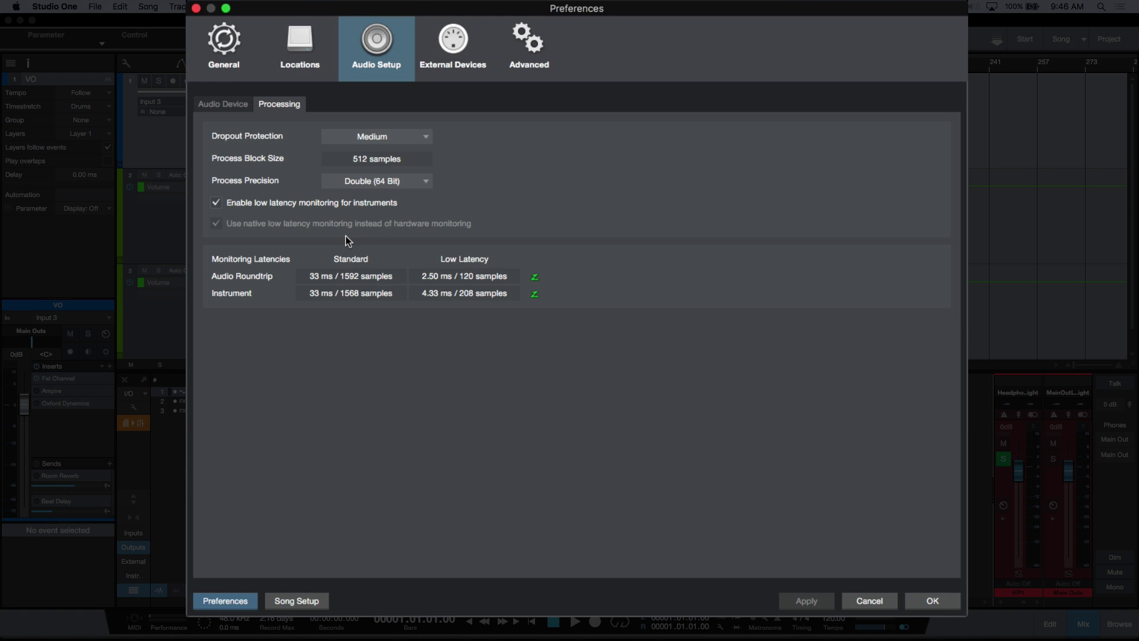
- Set the playback device back to PreSonus Studio 192 and show the processing preferences
click(234, 104)
click(530, 137)
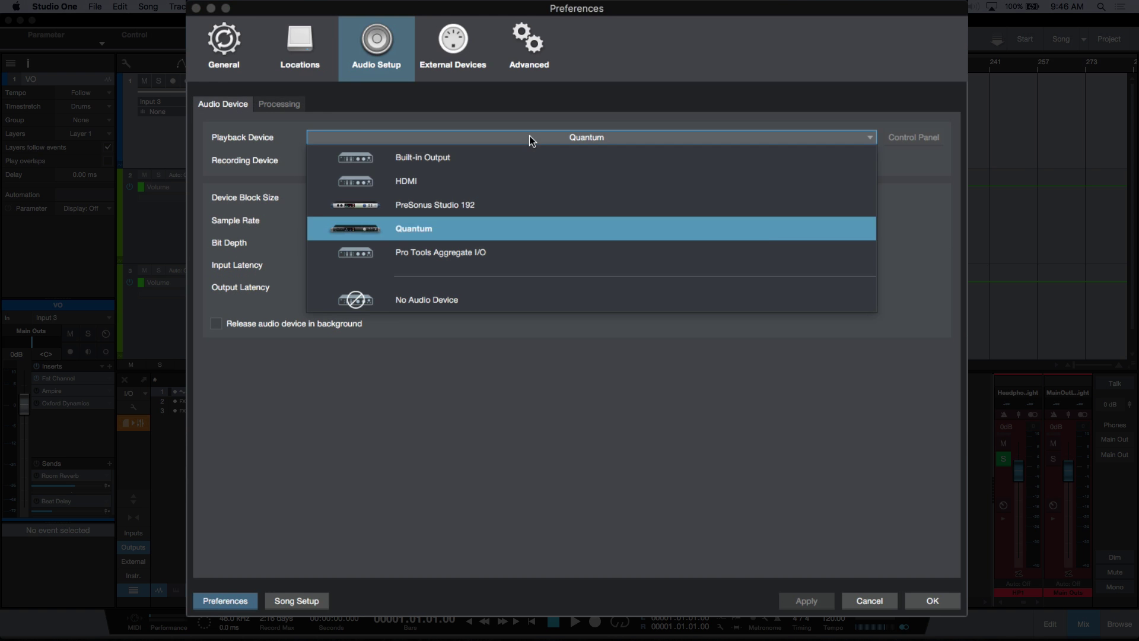
key(Escape)
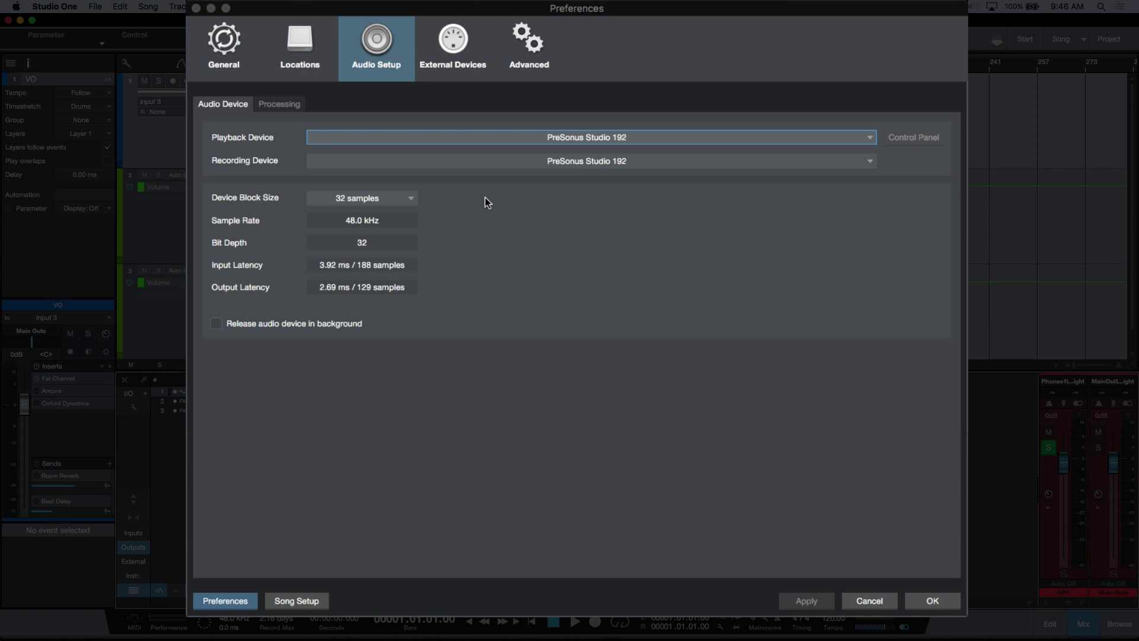
click(296, 108)
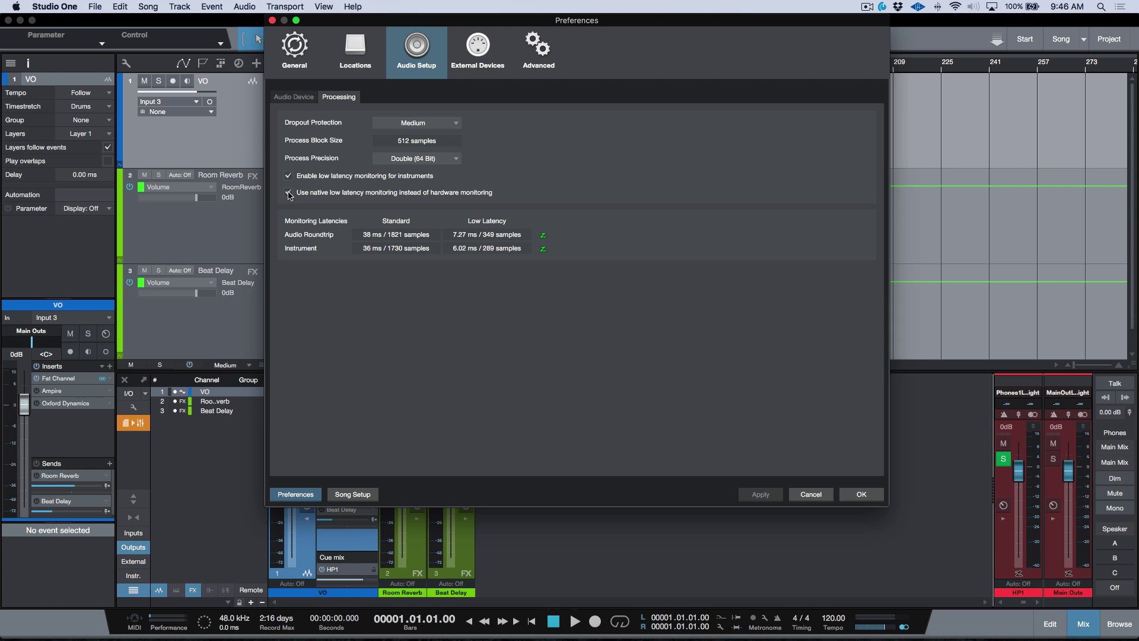
- Switch to Universal Control to examine the Studio 192 hardware mixer, and return to Studio One's preferences
key(super+Tab)
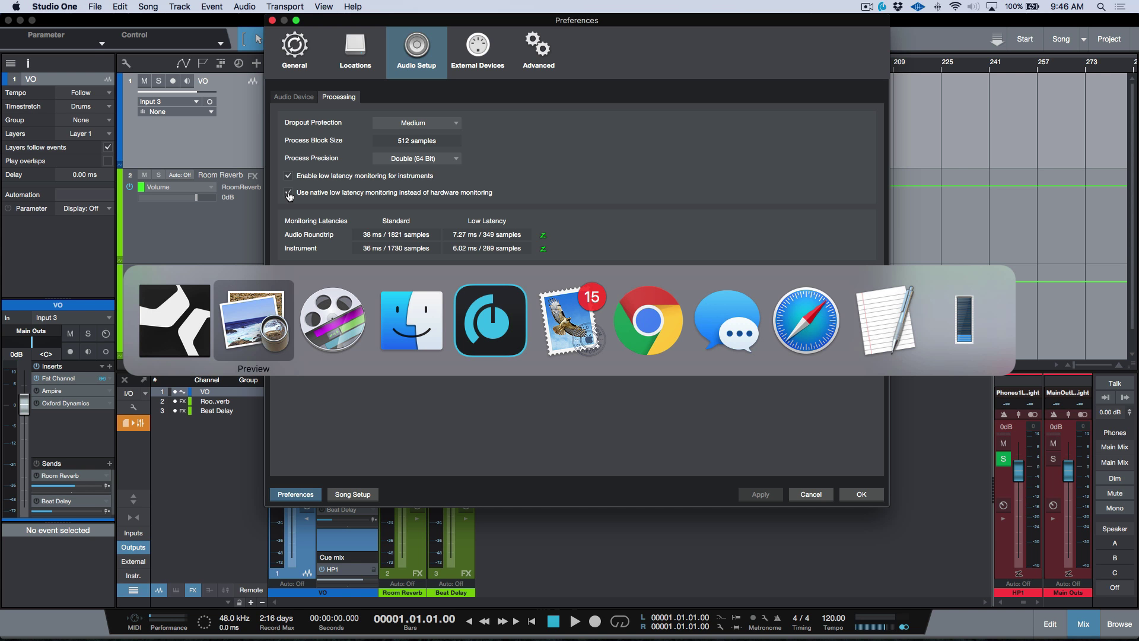
key(super+Tab)
key(super+Tab)
key(super+Tab)
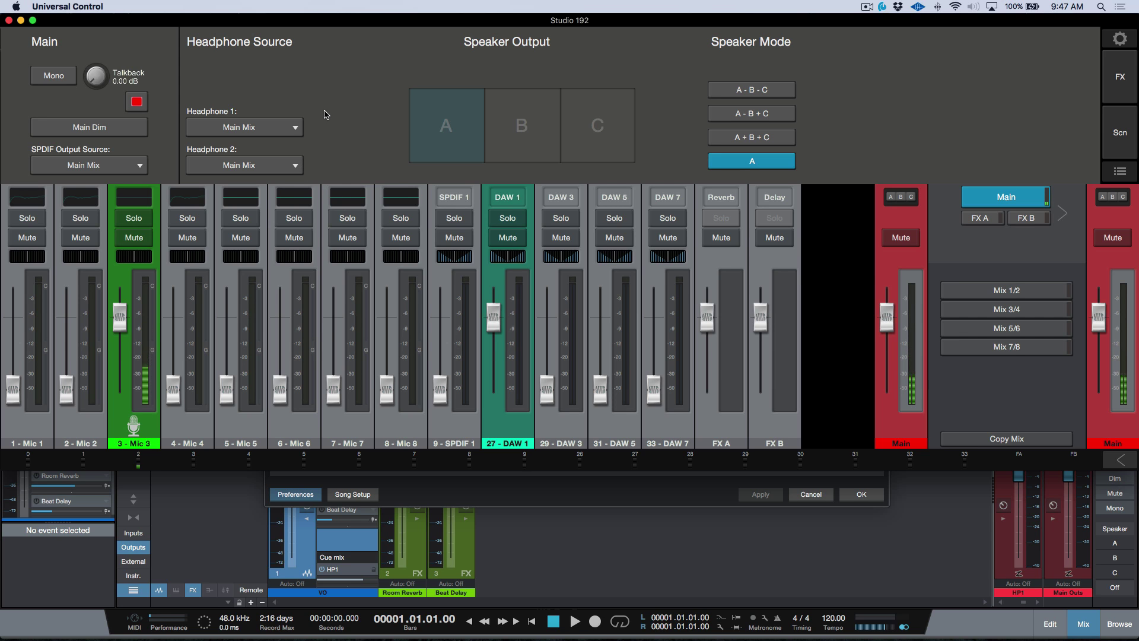
key(super+Tab)
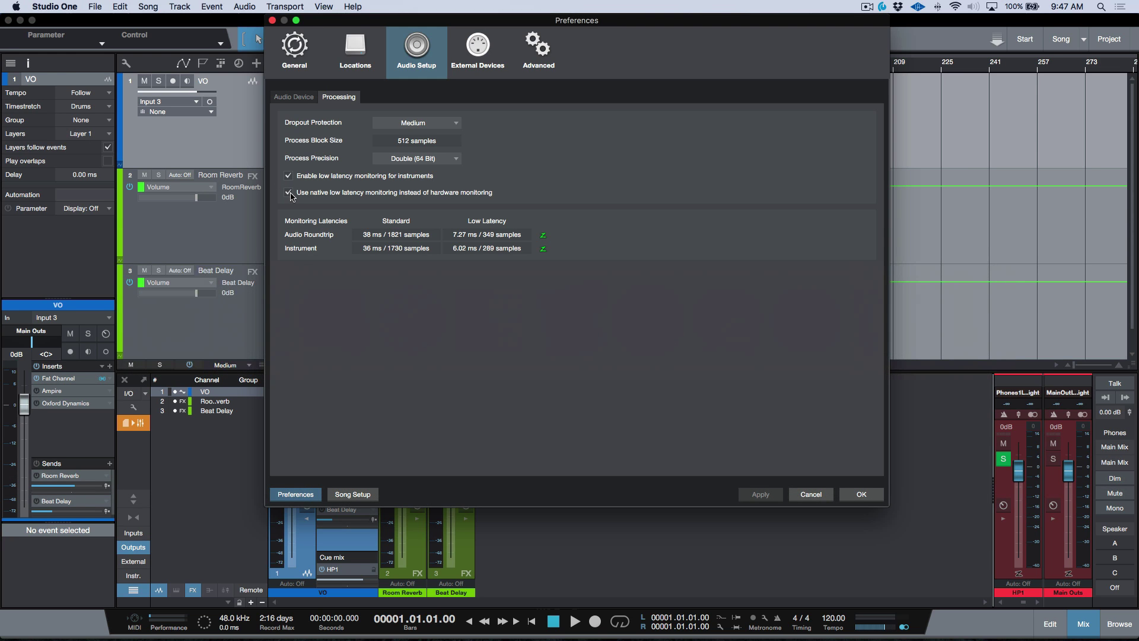
- Turn off native low latency monitoring, check the hardware mixer in Universal Control, and confirm the preferences in Studio One
click(289, 192)
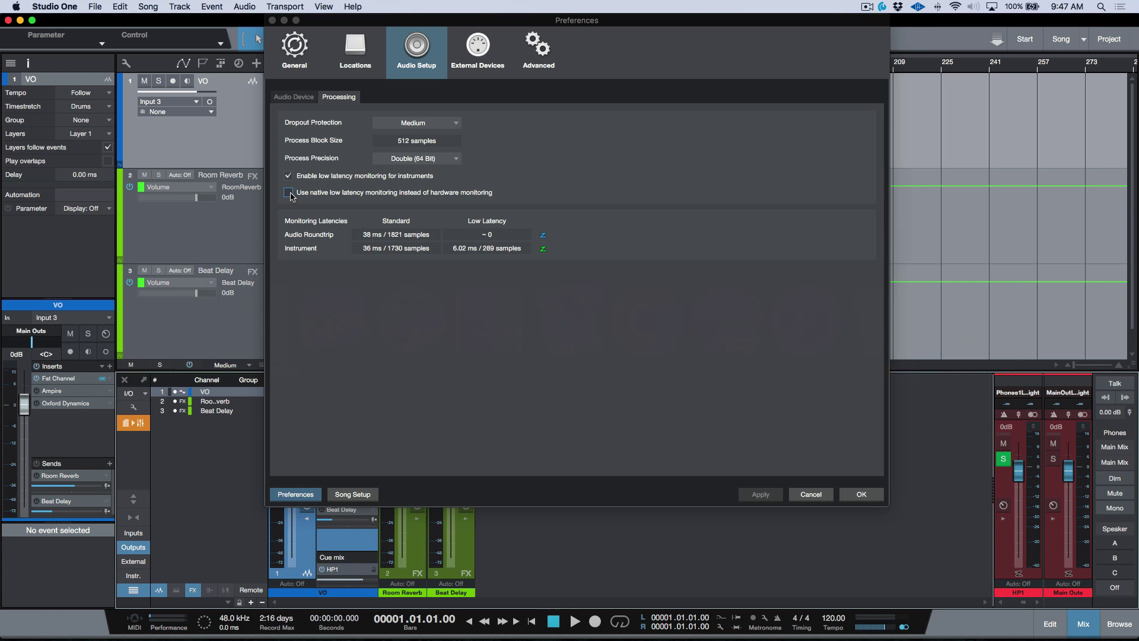
key(super+Tab)
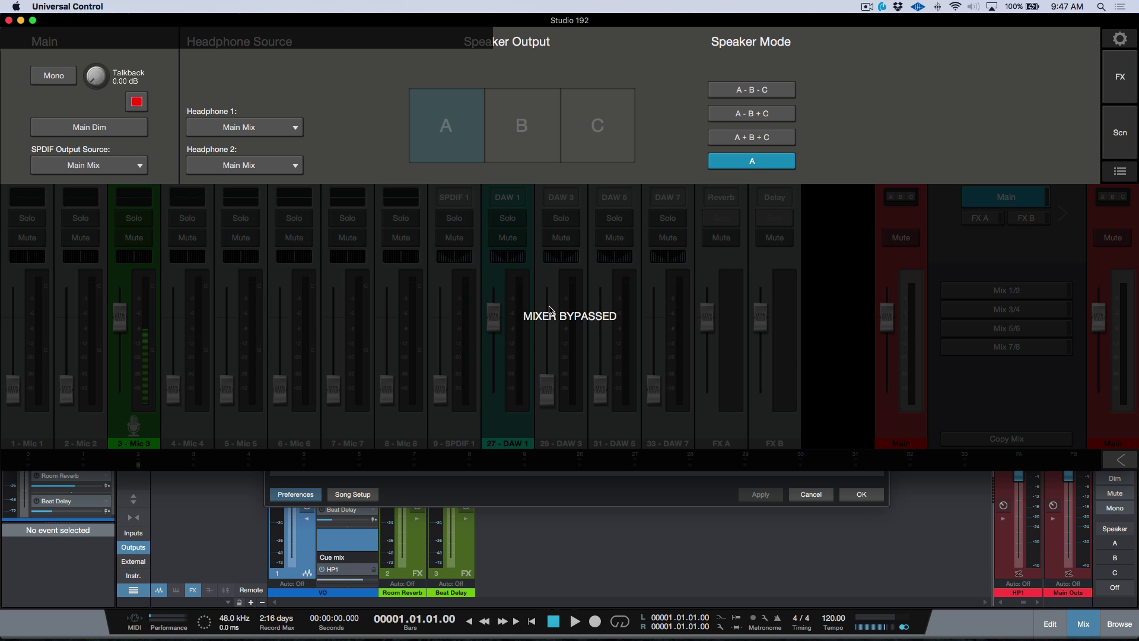
key(super+Tab)
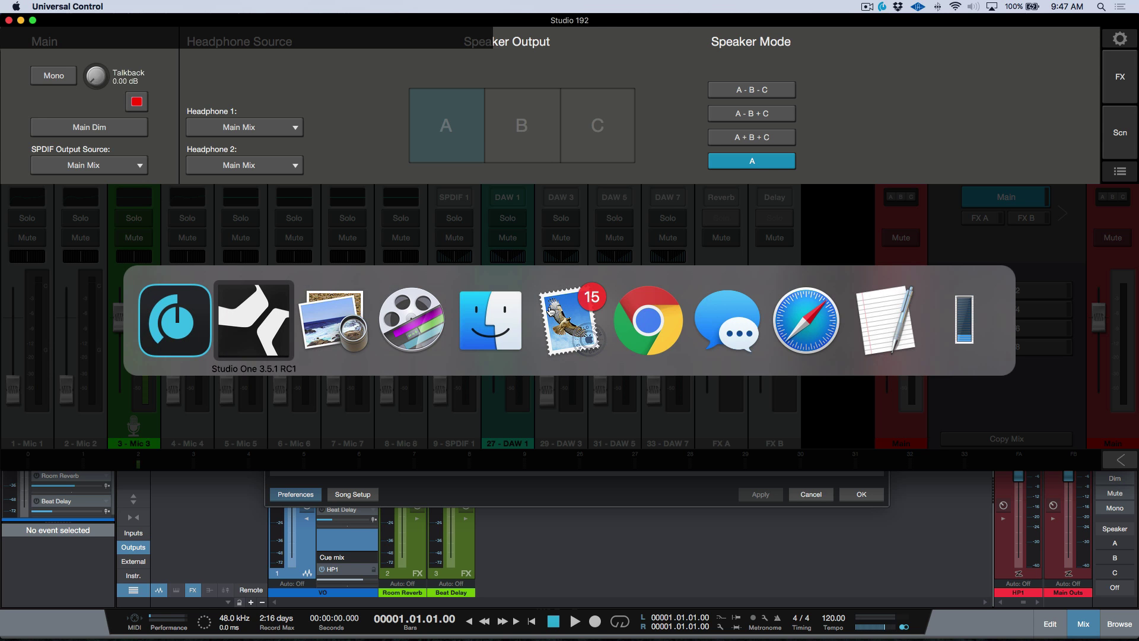
click(859, 496)
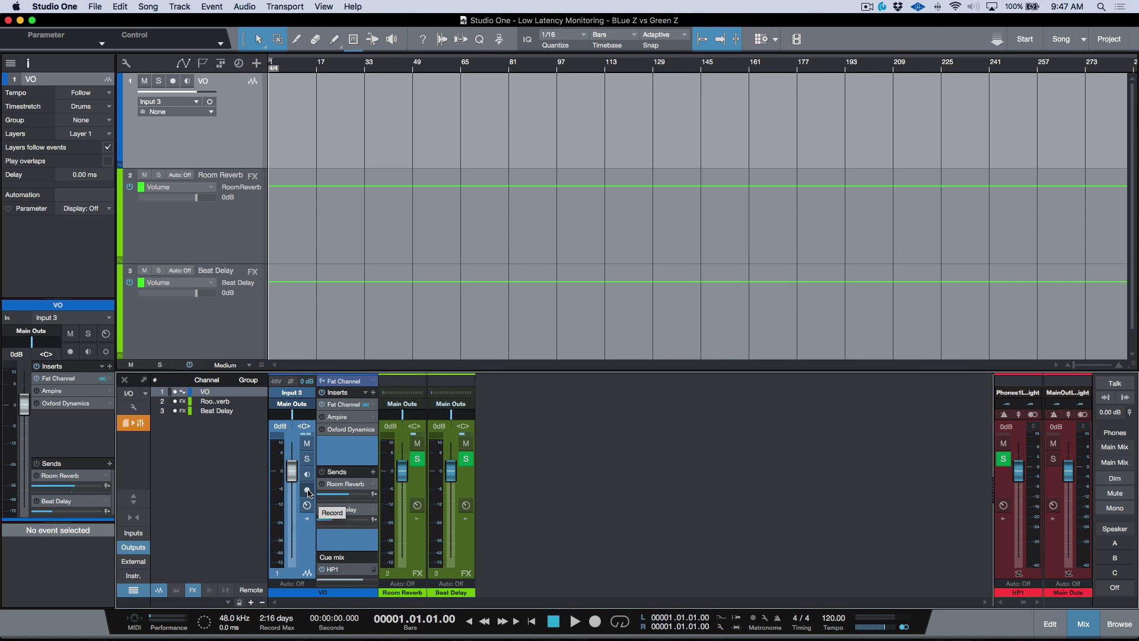
- Arm the VO track for recording and enable low latency monitoring on the Main Outs and HP1 outputs
click(307, 491)
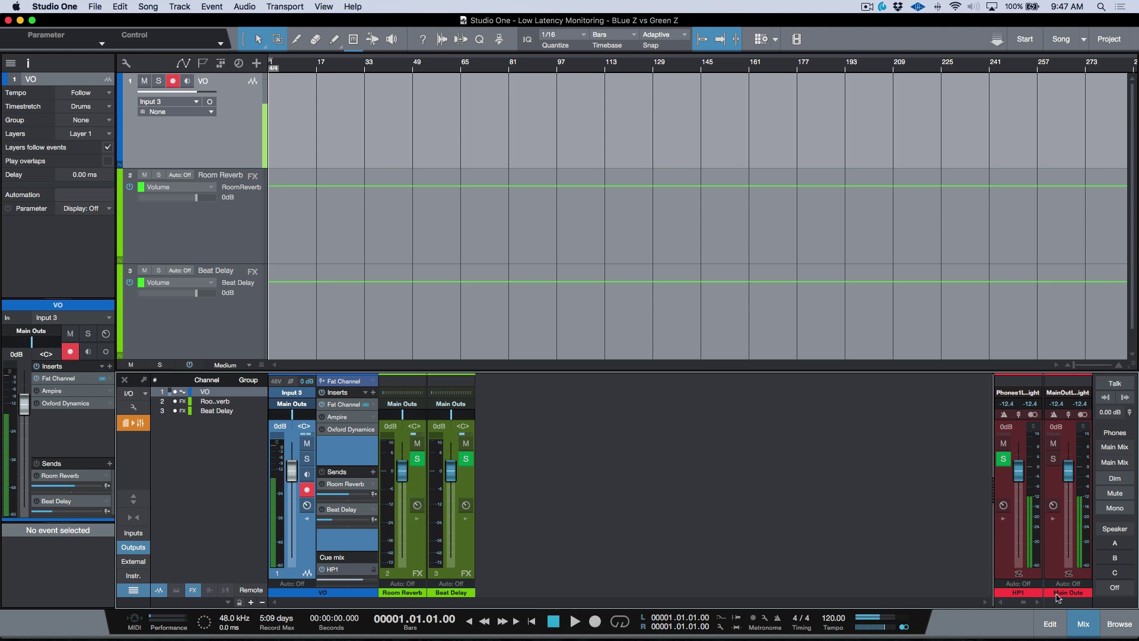
click(1068, 575)
click(1020, 574)
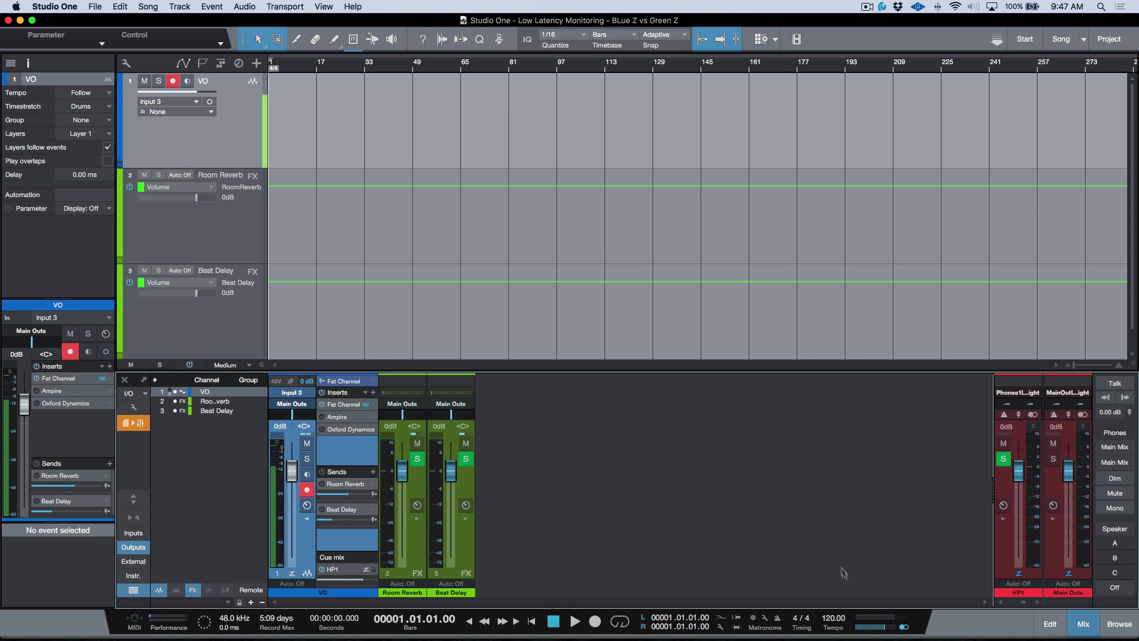
- Examine the processing preferences for the hardware monitoring latencies and close them
key(super+comma)
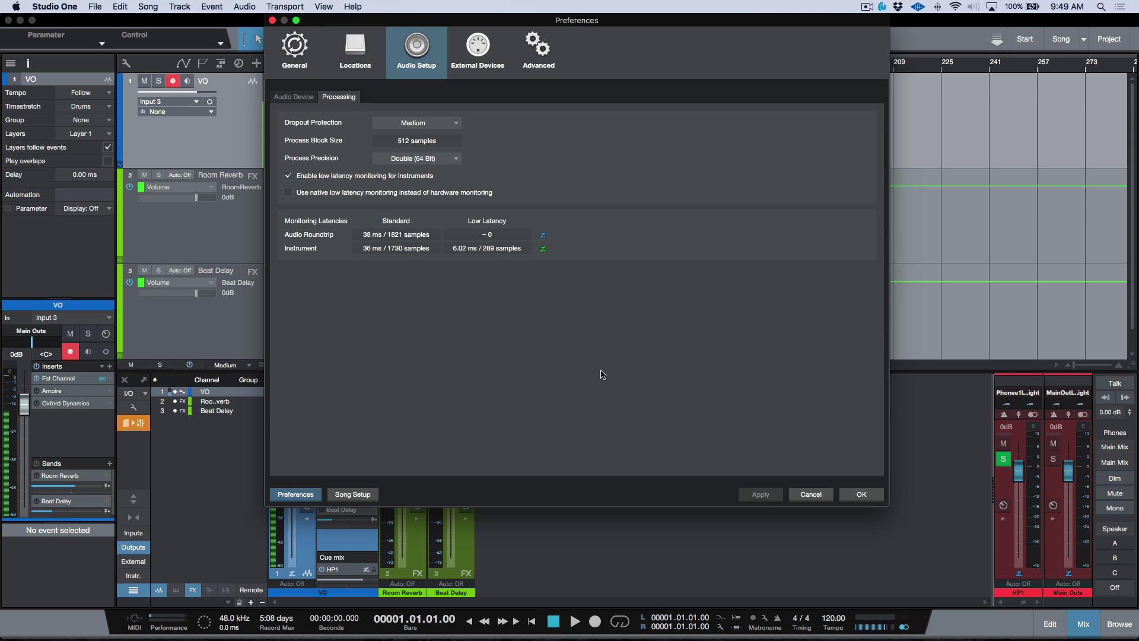
click(860, 494)
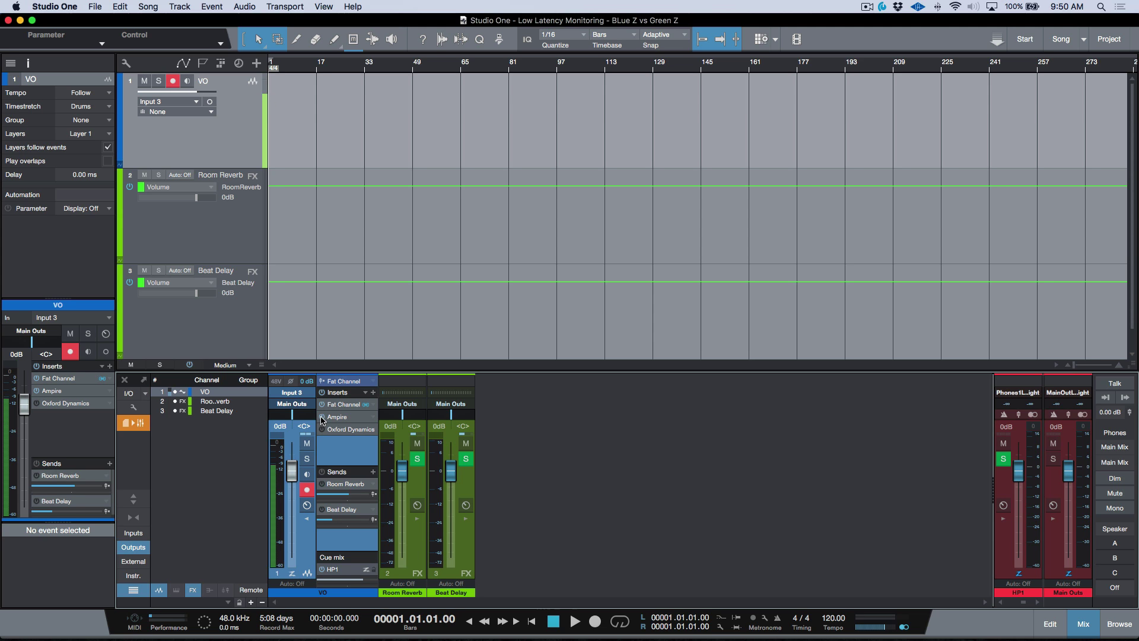
- Audition the VO channel's Room Reverb and Beat Delay sends with the Beat Delay send level at -14.6, and mute both sends
click(324, 487)
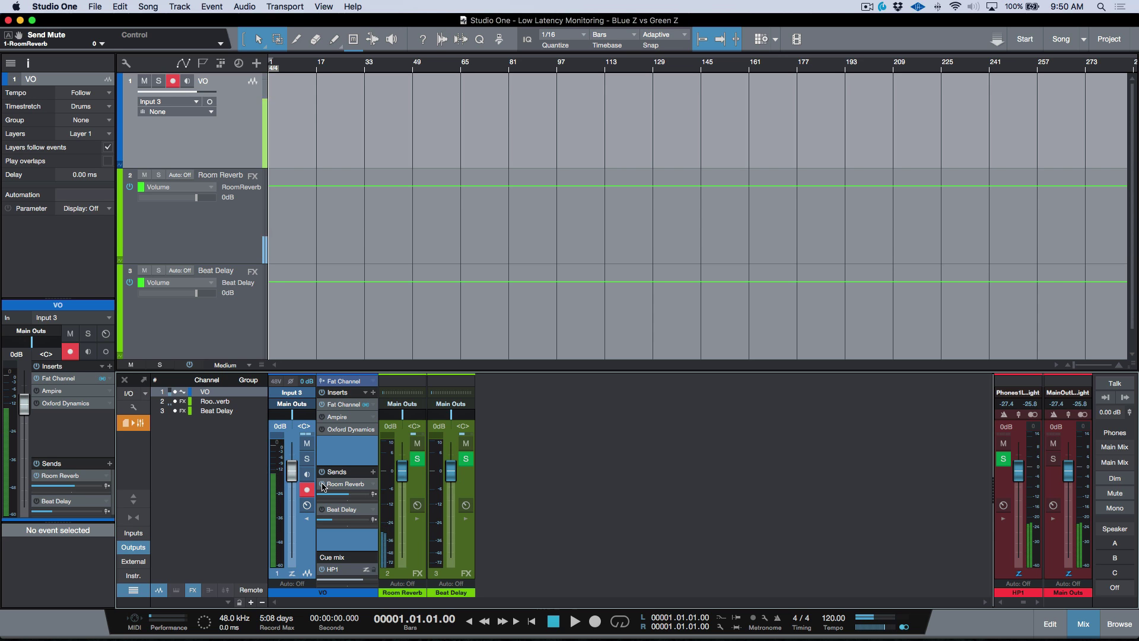
drag(353, 499, 350, 521)
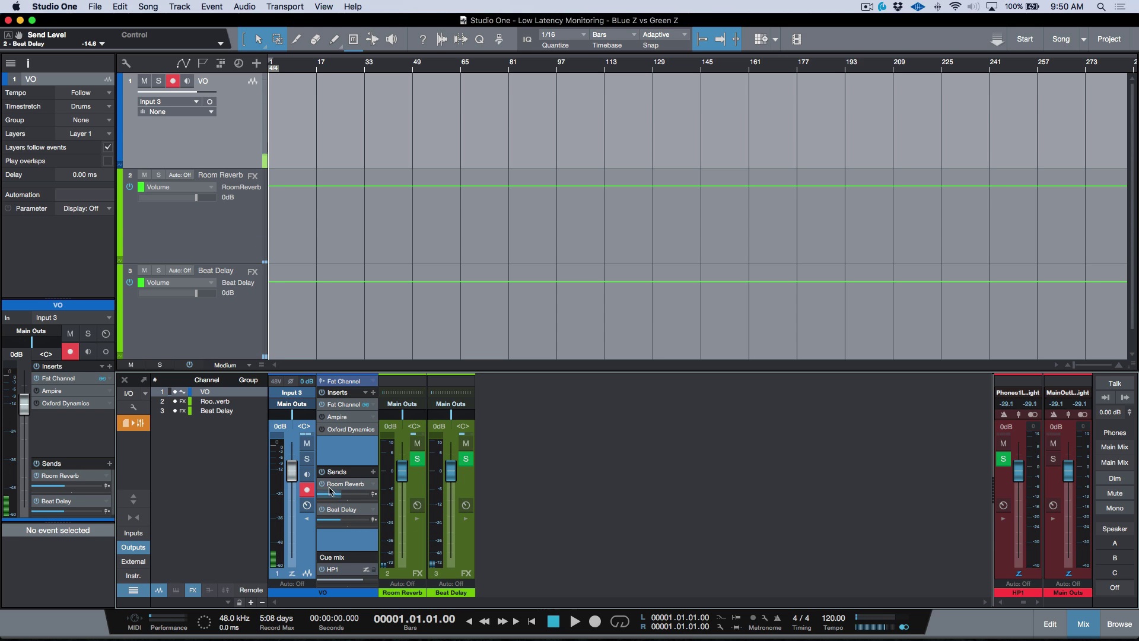
click(322, 511)
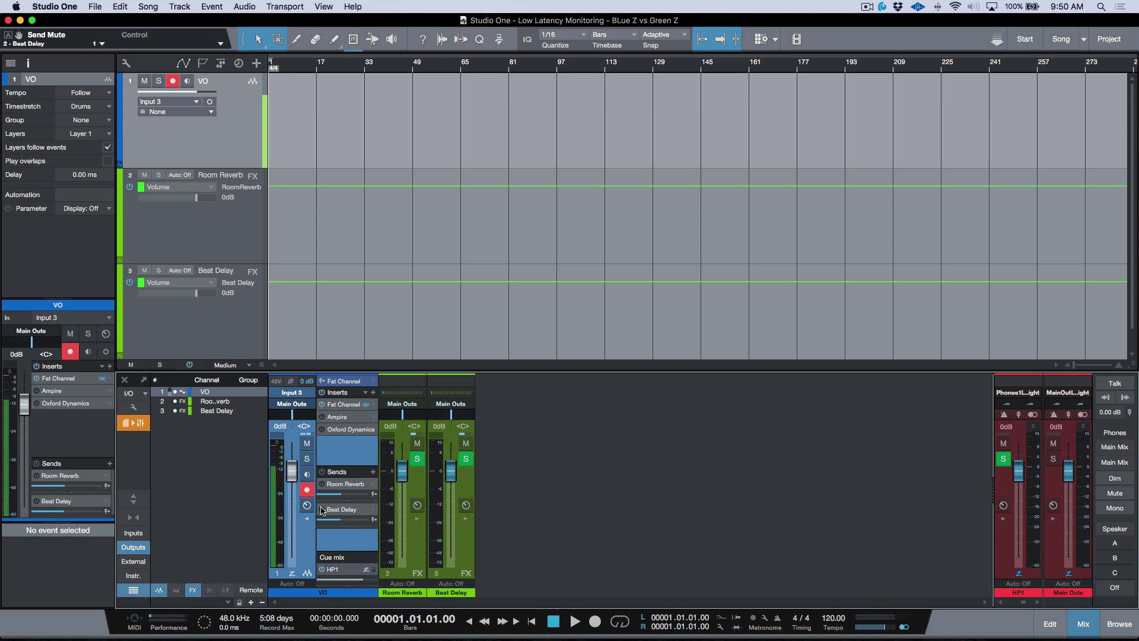
- Compare the audio device block size and latencies with the monitoring latencies in the processing preferences
key(super+comma)
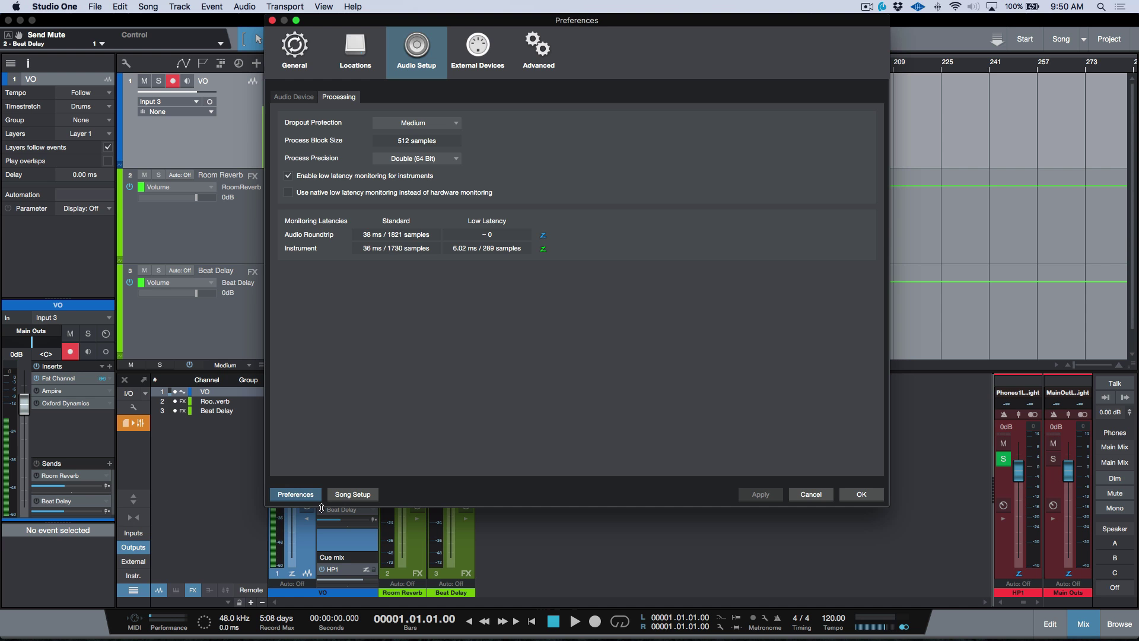
click(293, 99)
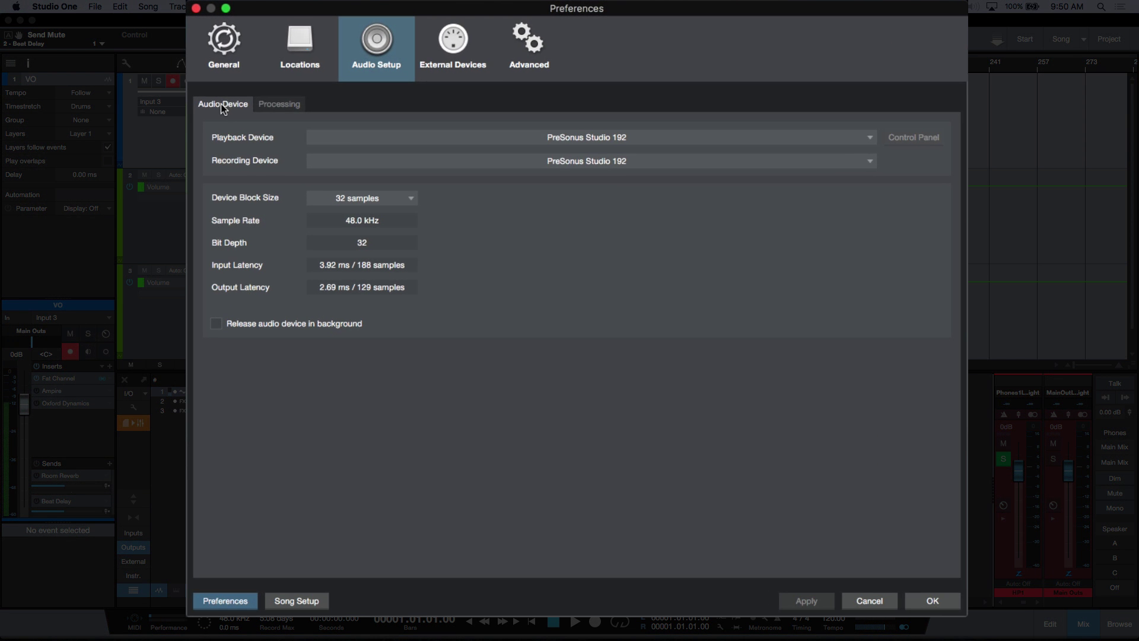
click(330, 97)
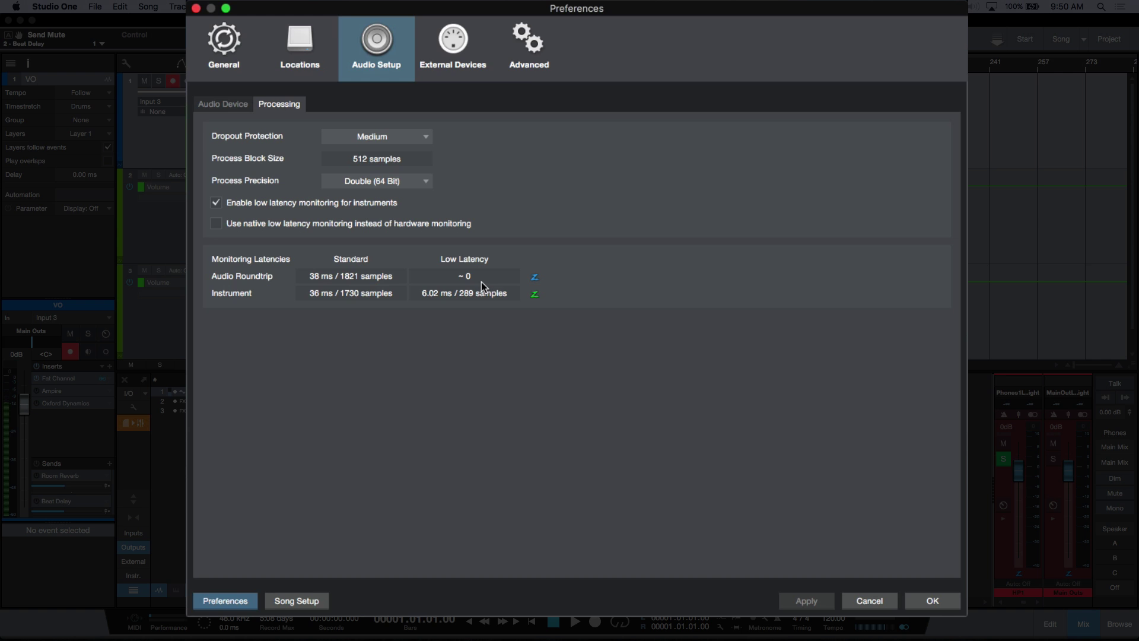
- Set the device block size to 1024 samples, check the monitoring latencies, and confirm the preferences
click(231, 106)
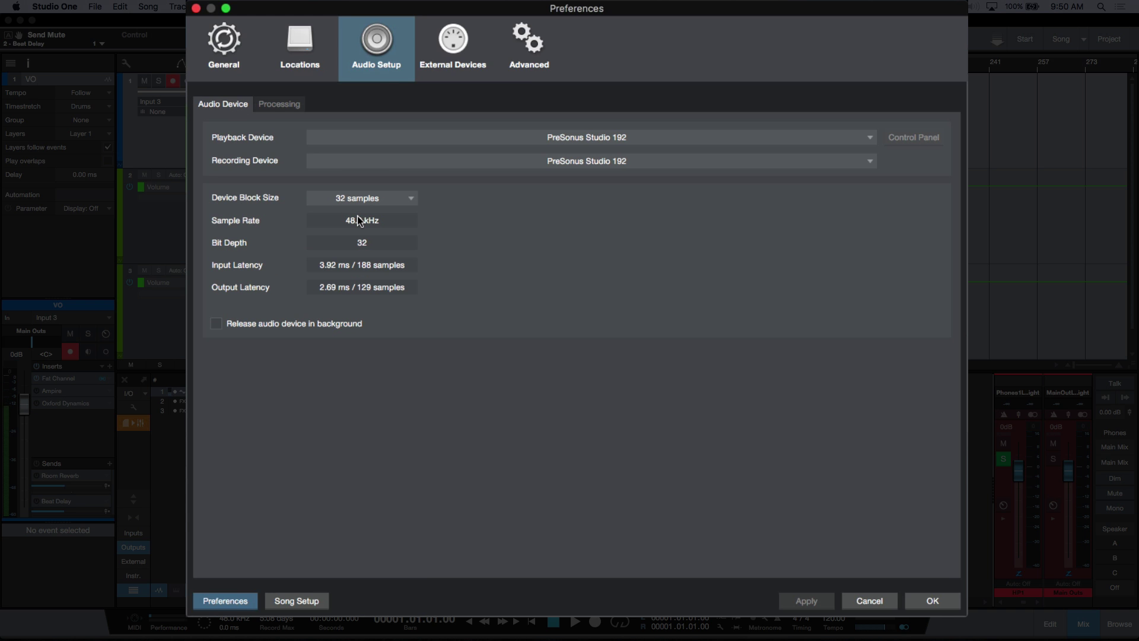
click(373, 200)
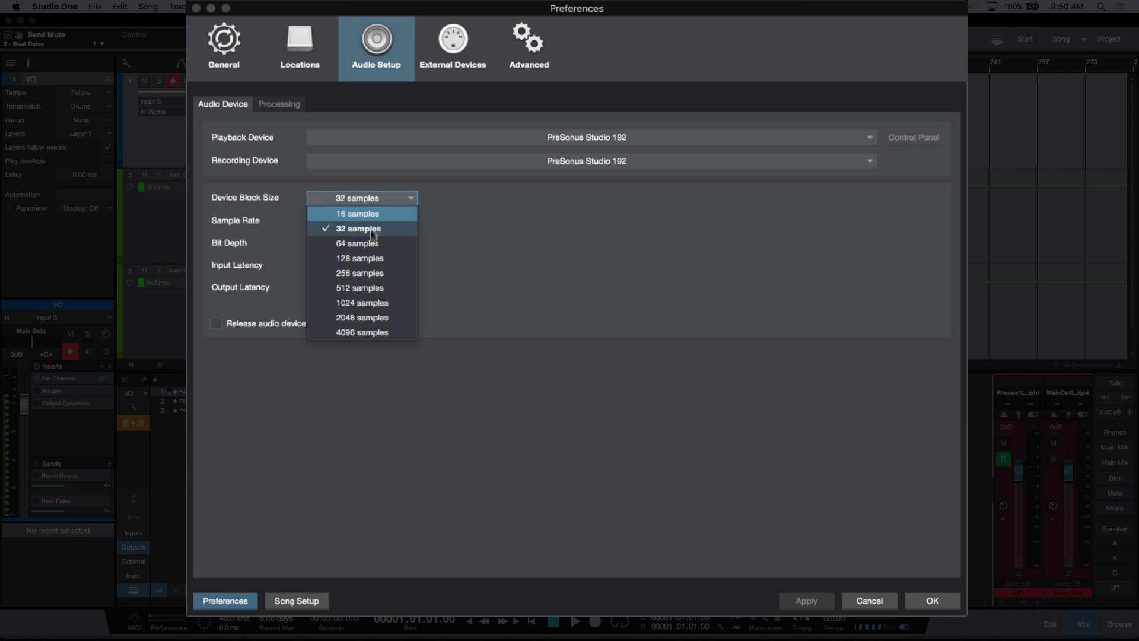
click(367, 304)
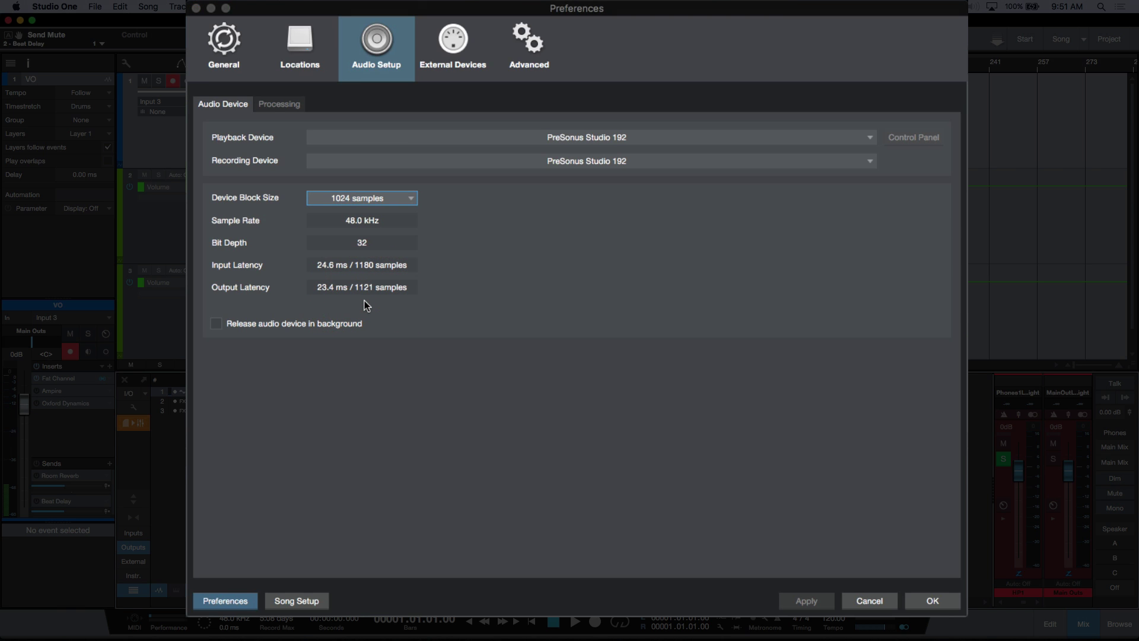
click(292, 105)
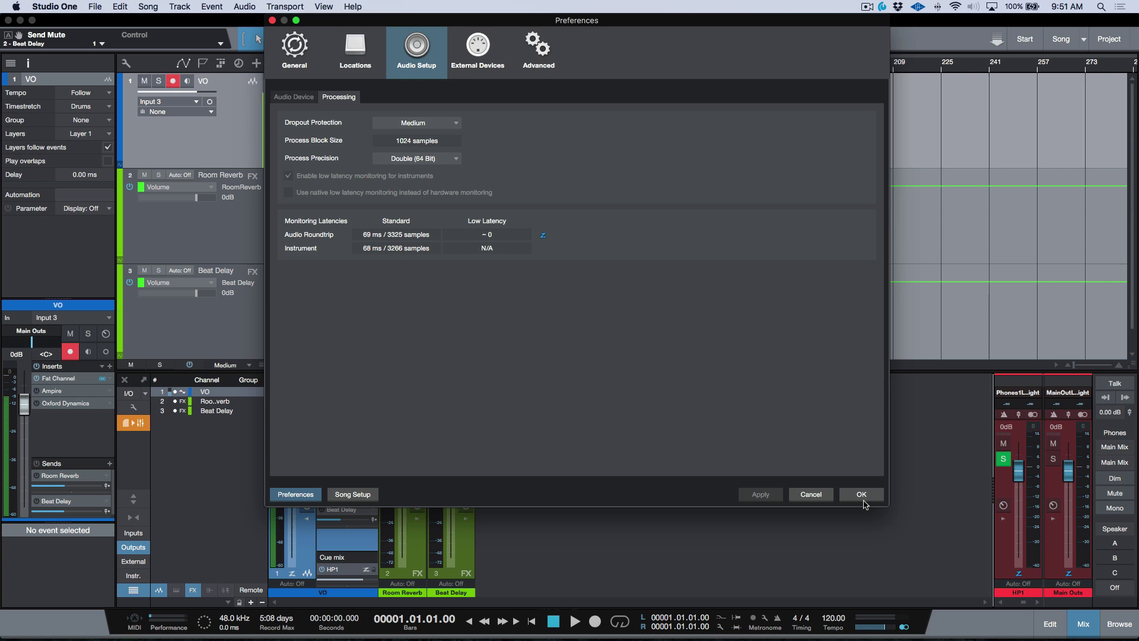
click(861, 495)
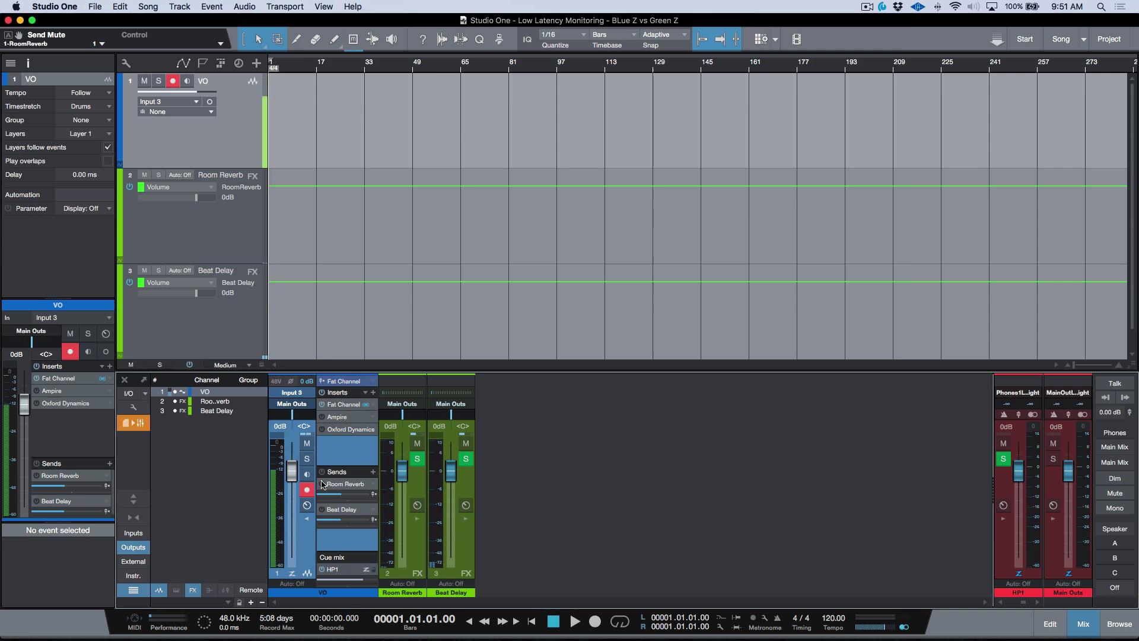
- Set the audio device block size to 32 samples and confirm the preferences
key(super+comma)
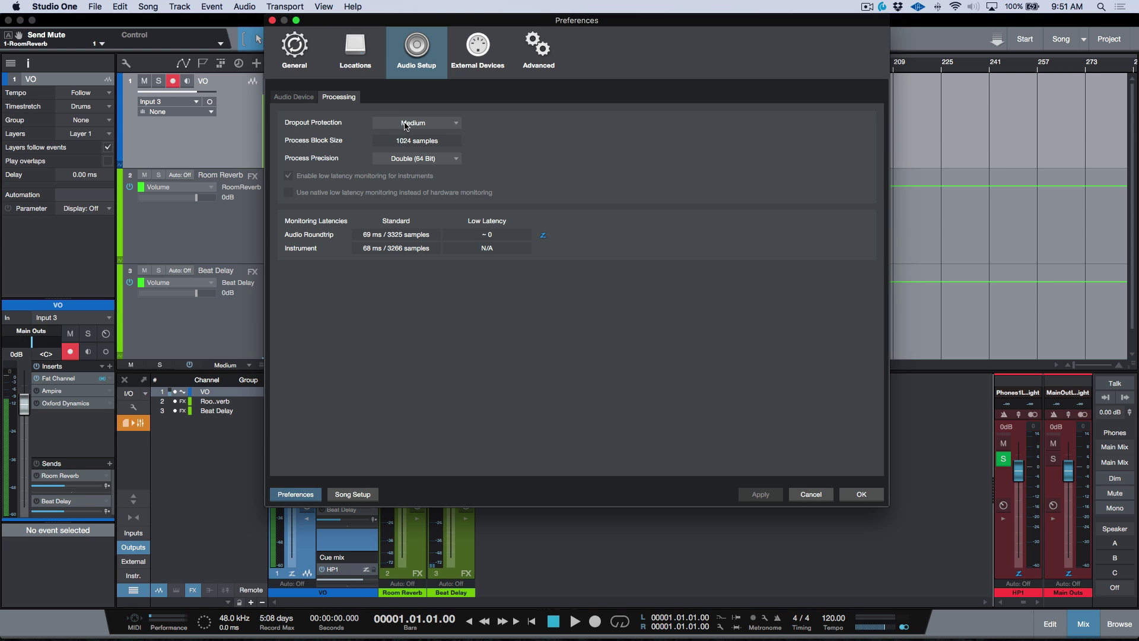
click(308, 98)
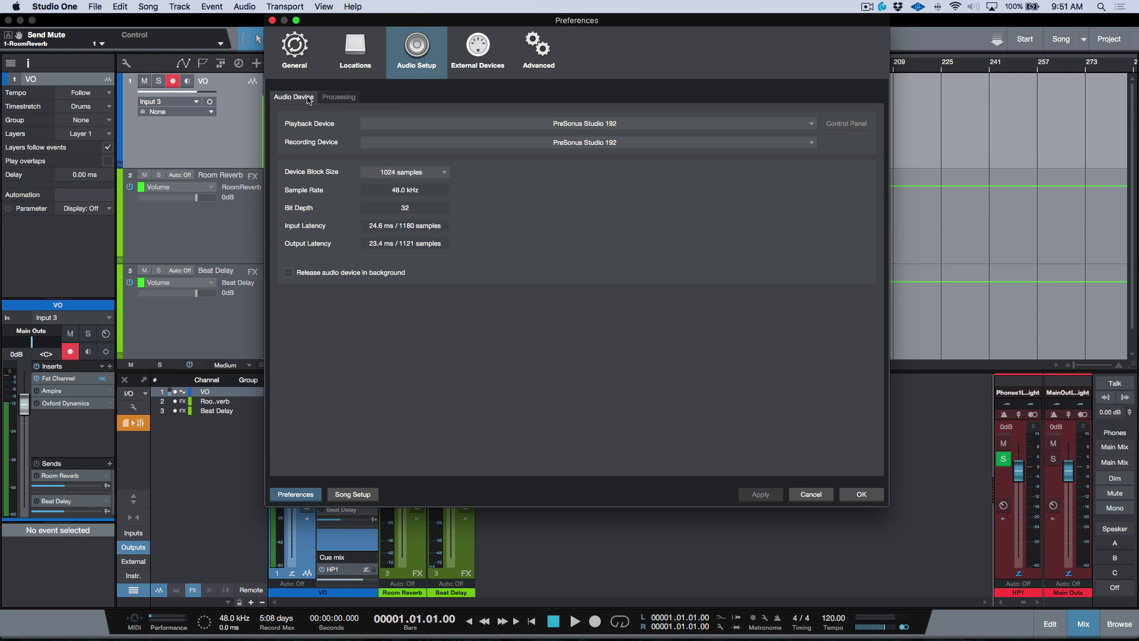
click(410, 173)
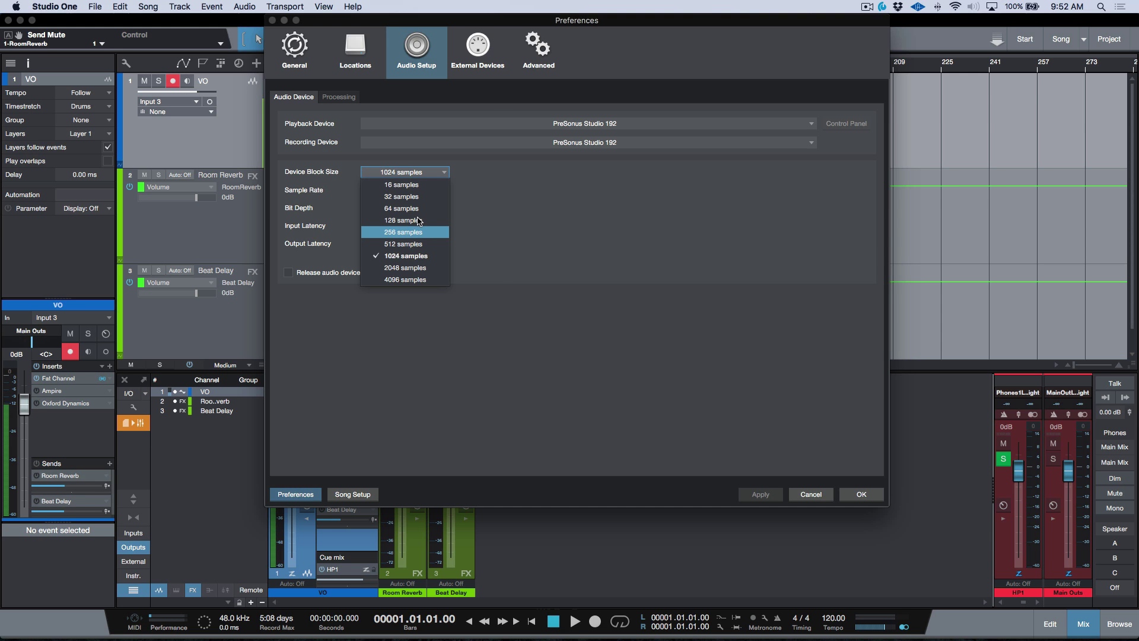
click(417, 197)
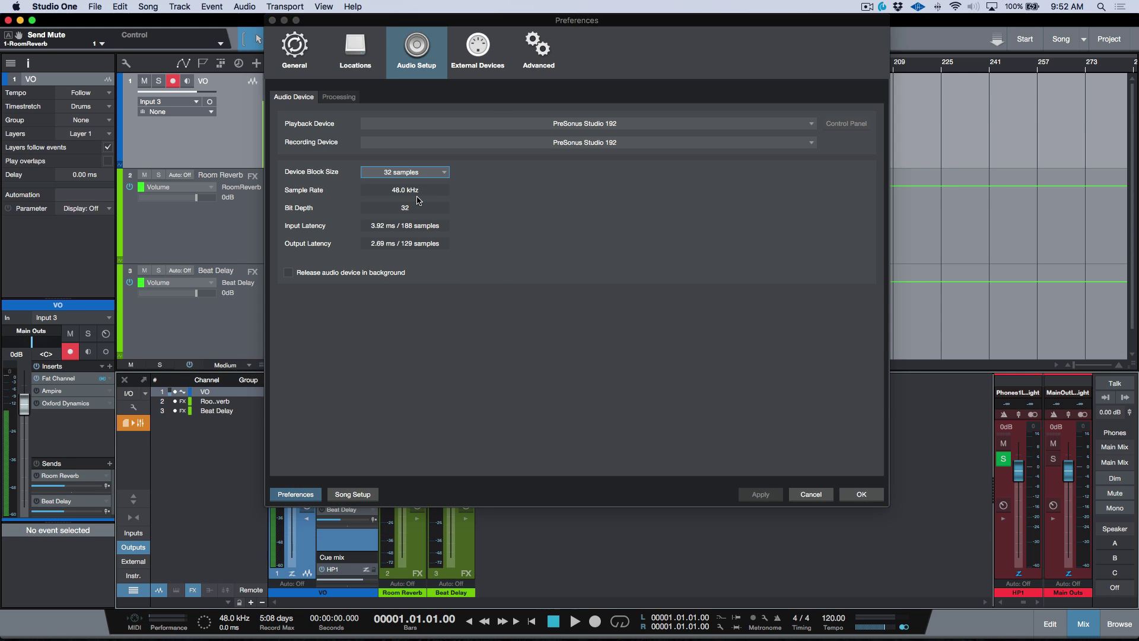
click(863, 496)
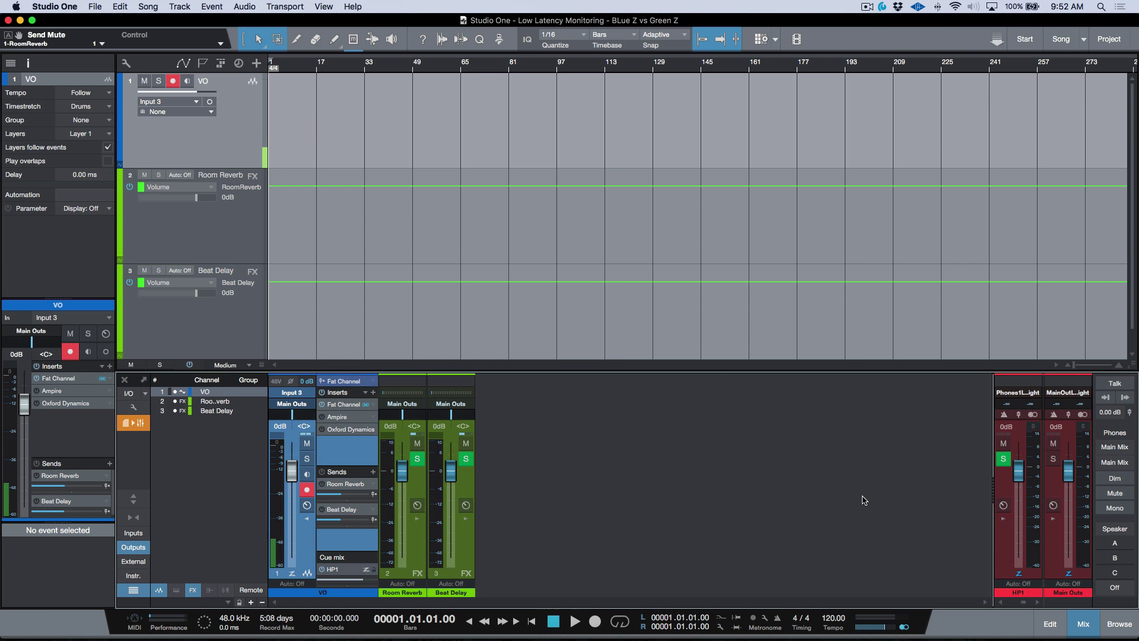
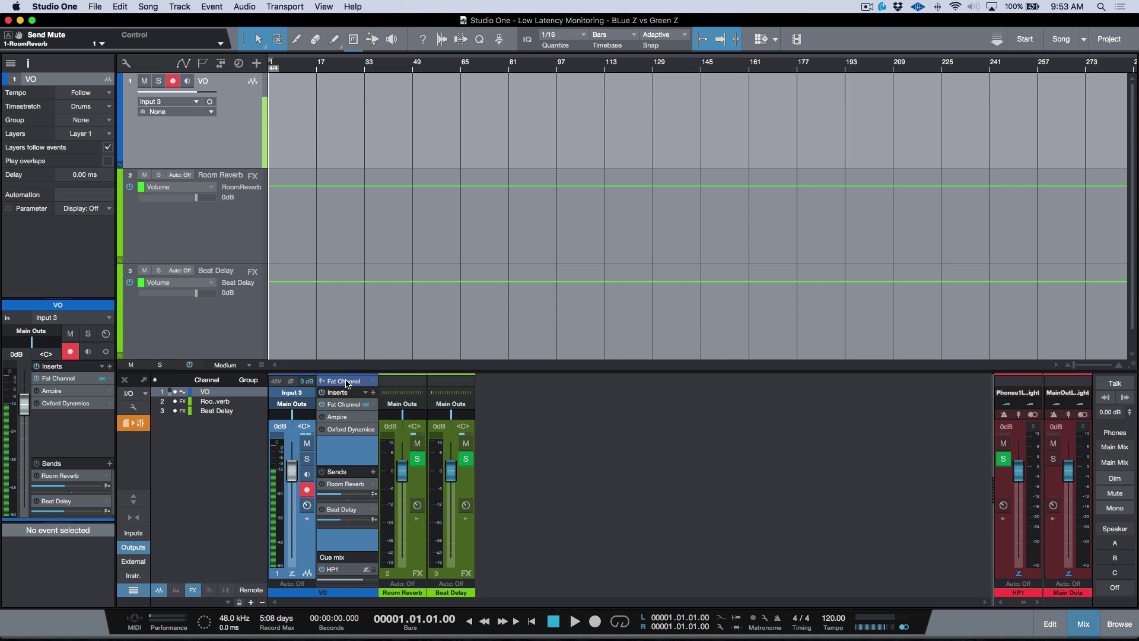
- Open the Mic 3 onboard Fat Channel, switch to Universal Control, and inspect Mic 3's compressor, equalizer and limiter sections
click(347, 382)
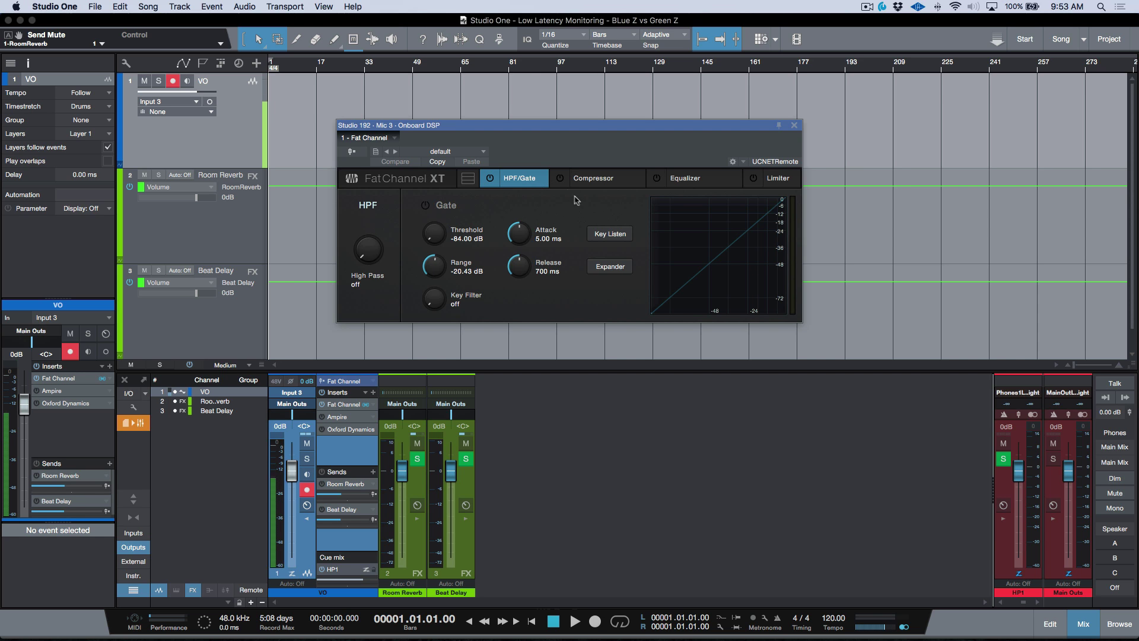
key(super+Tab)
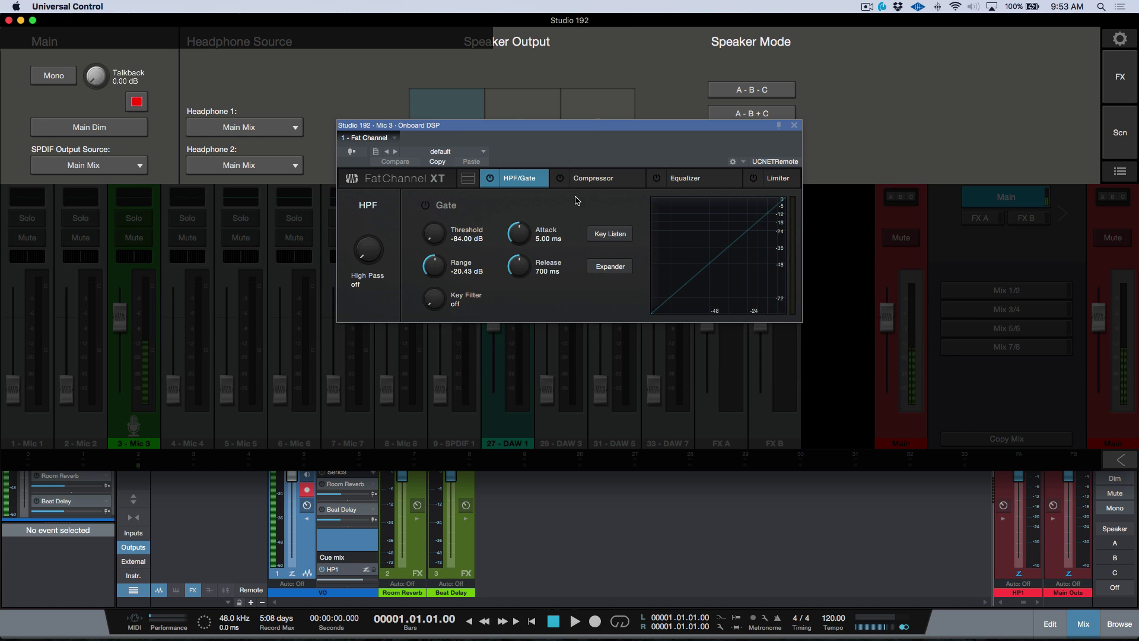
click(634, 22)
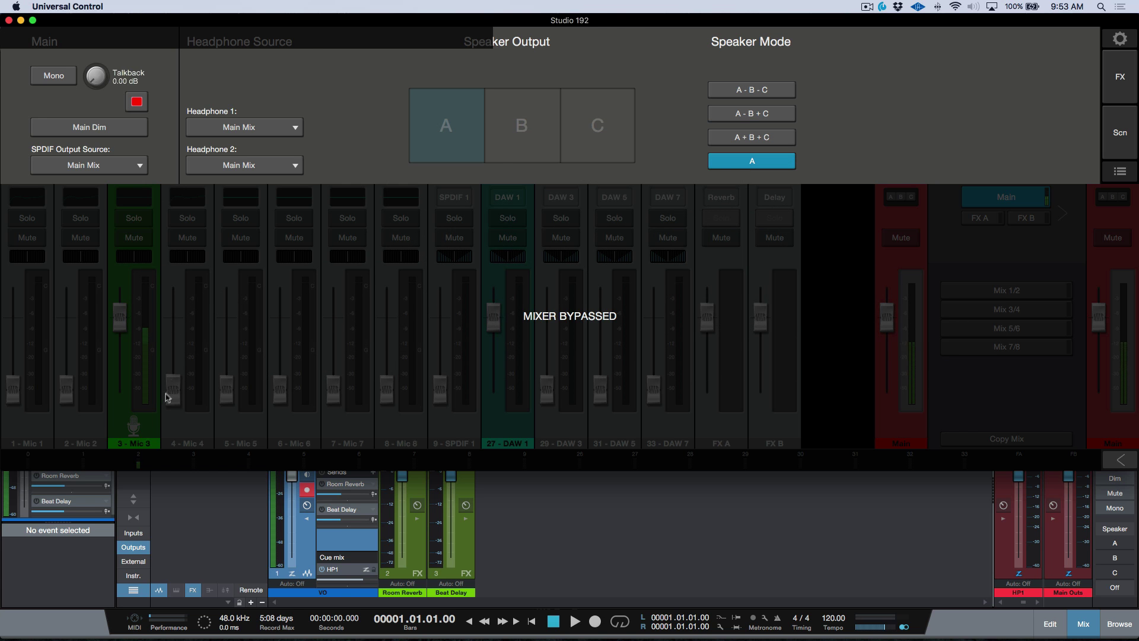
click(133, 425)
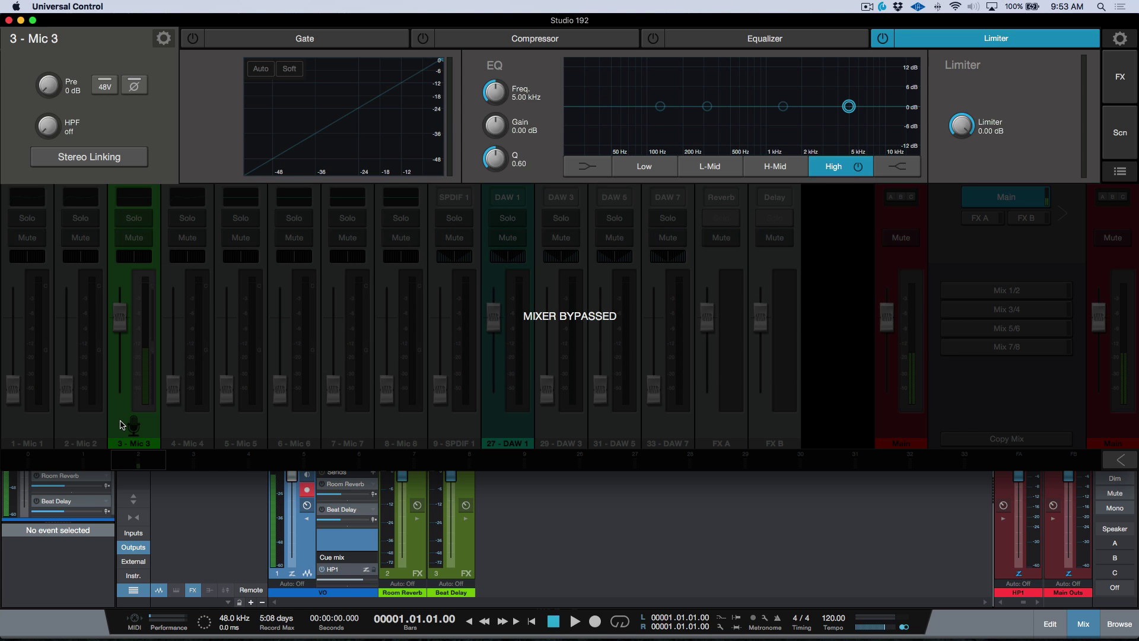
click(558, 39)
click(765, 37)
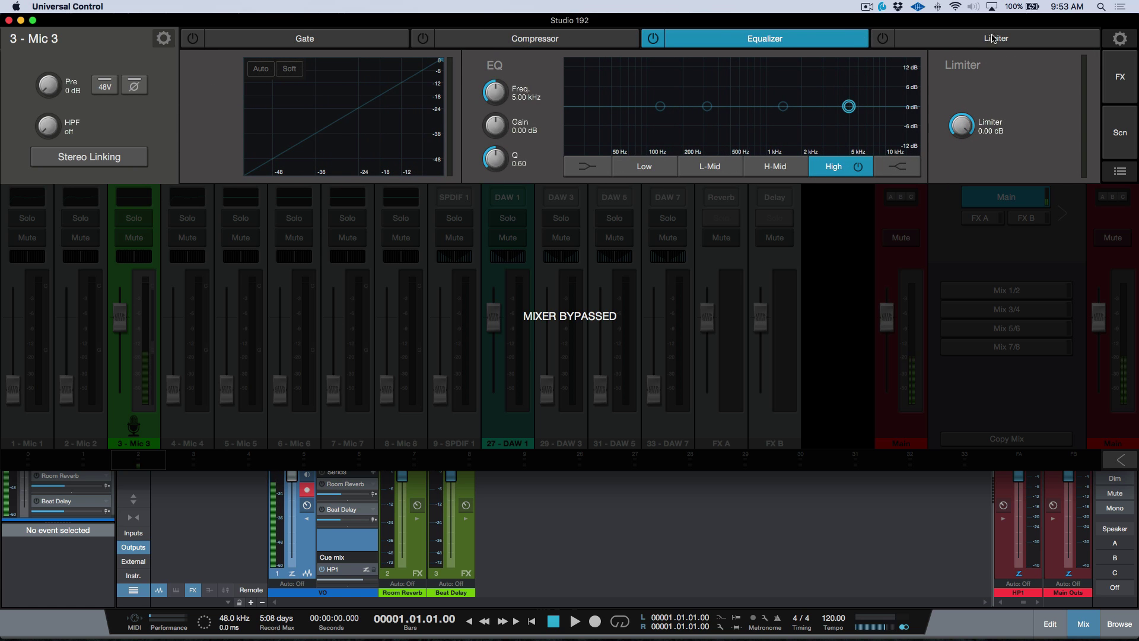
click(995, 38)
click(793, 43)
click(563, 45)
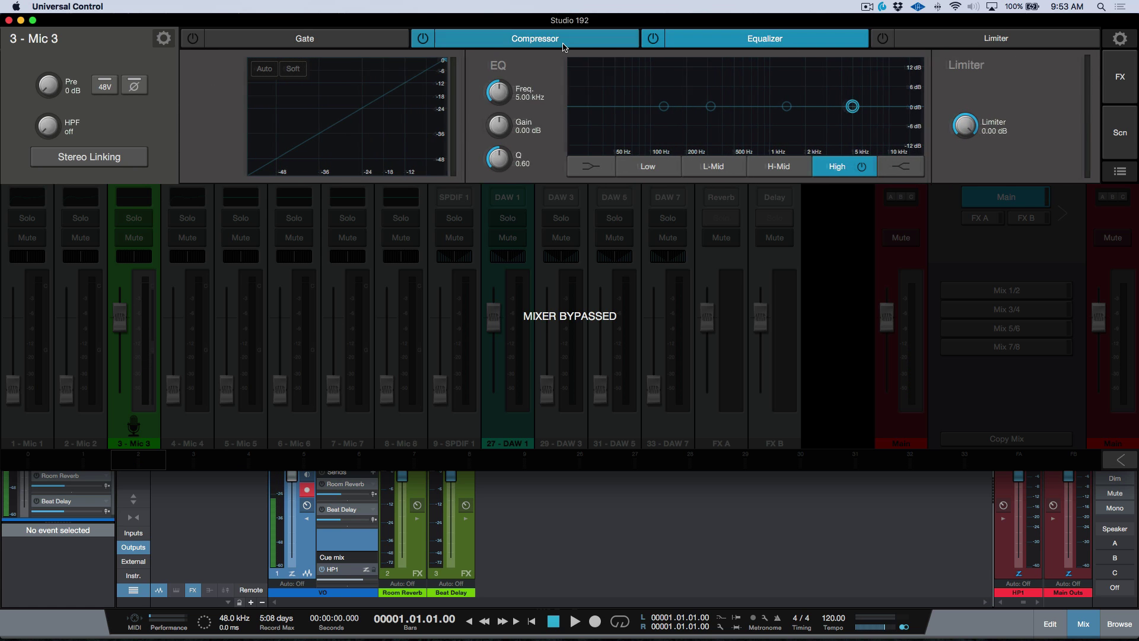
- Toggle the Mic 3 compressor on and off from both Universal Control and Studio One's onboard Fat Channel, and close the plug-in
click(425, 39)
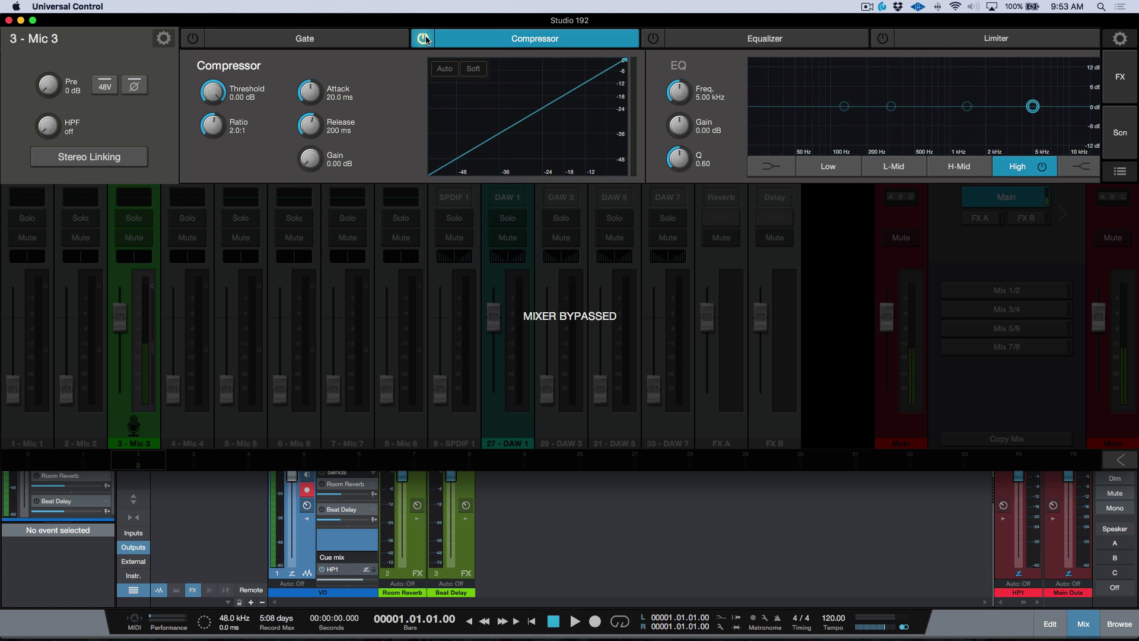
click(425, 39)
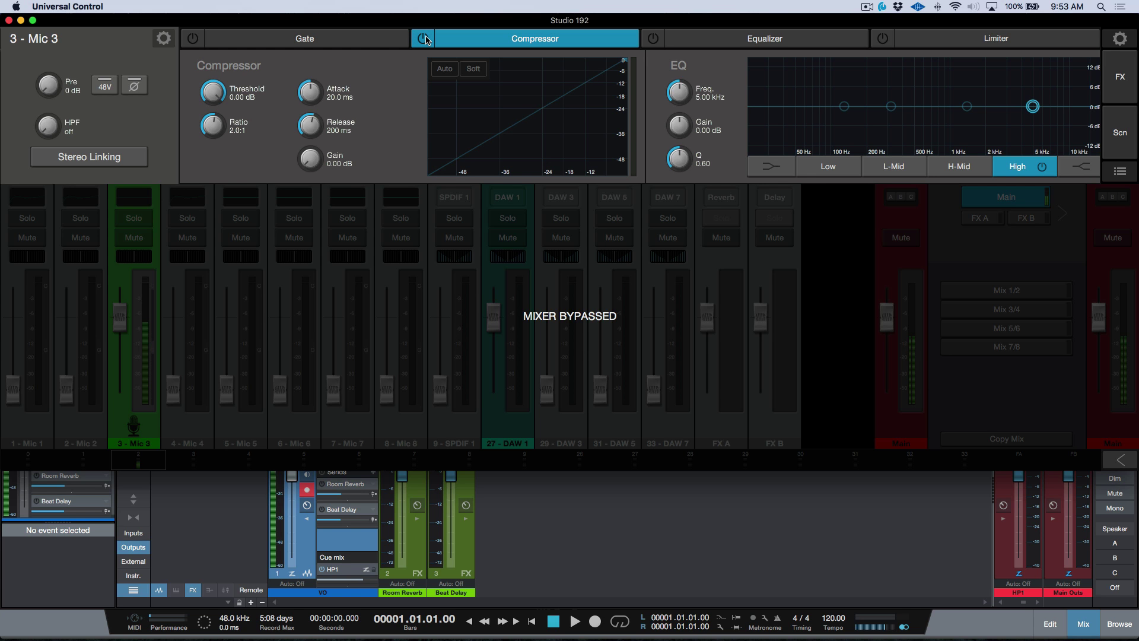
key(super+Tab)
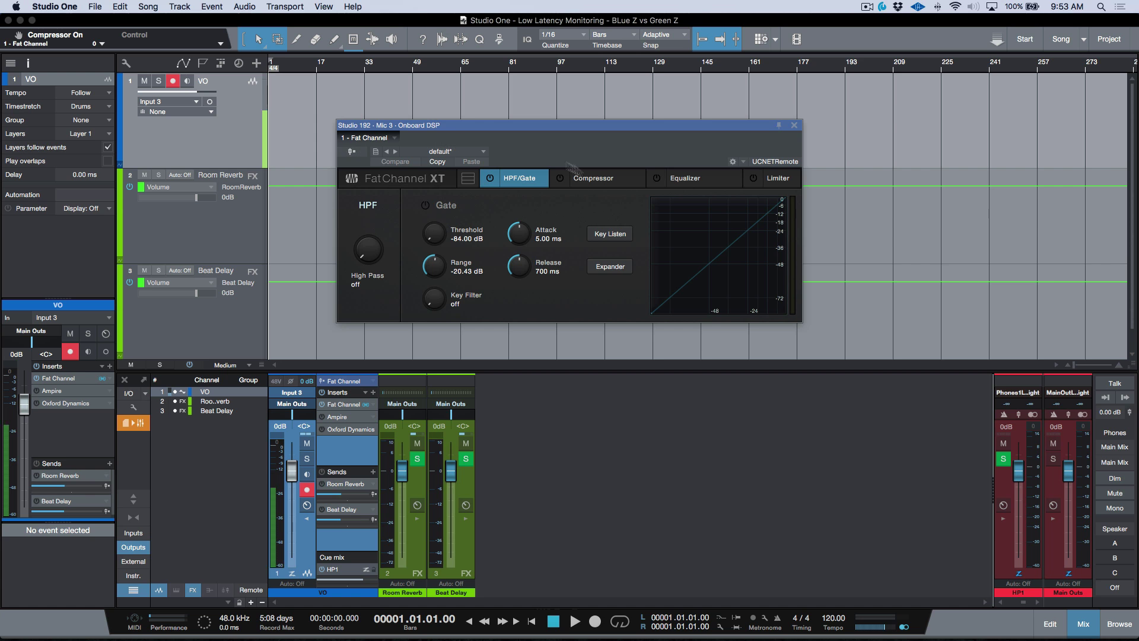
click(560, 178)
key(super+Tab)
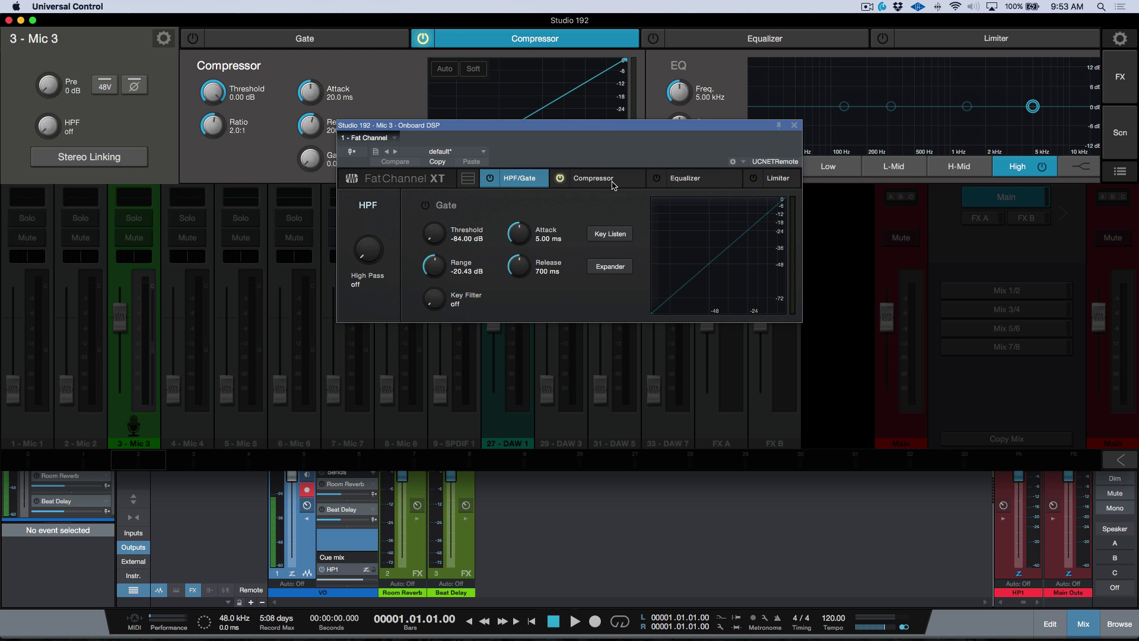
click(423, 39)
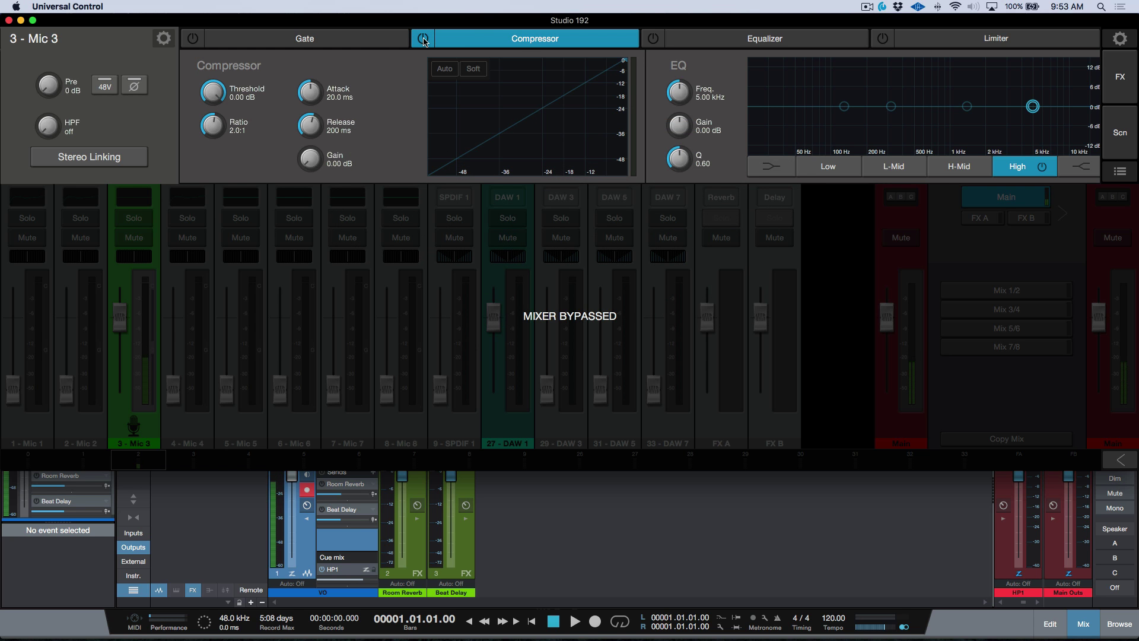
key(super+Tab)
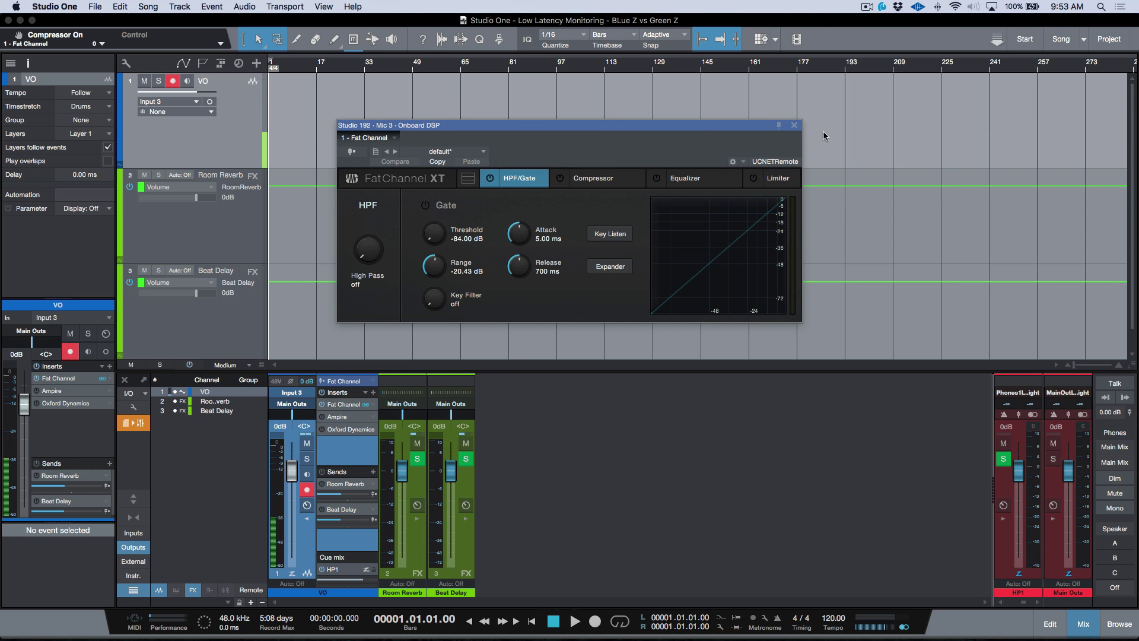
click(795, 125)
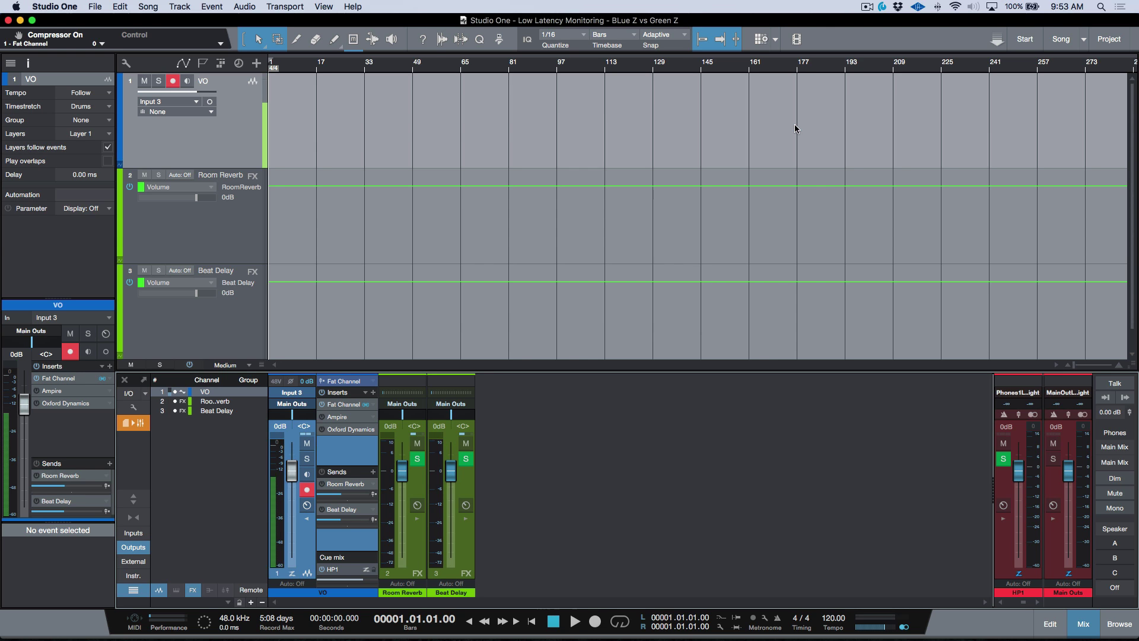
- Open the VO channel's Fat Channel insert and set its high-pass filter to 242 Hz
click(347, 404)
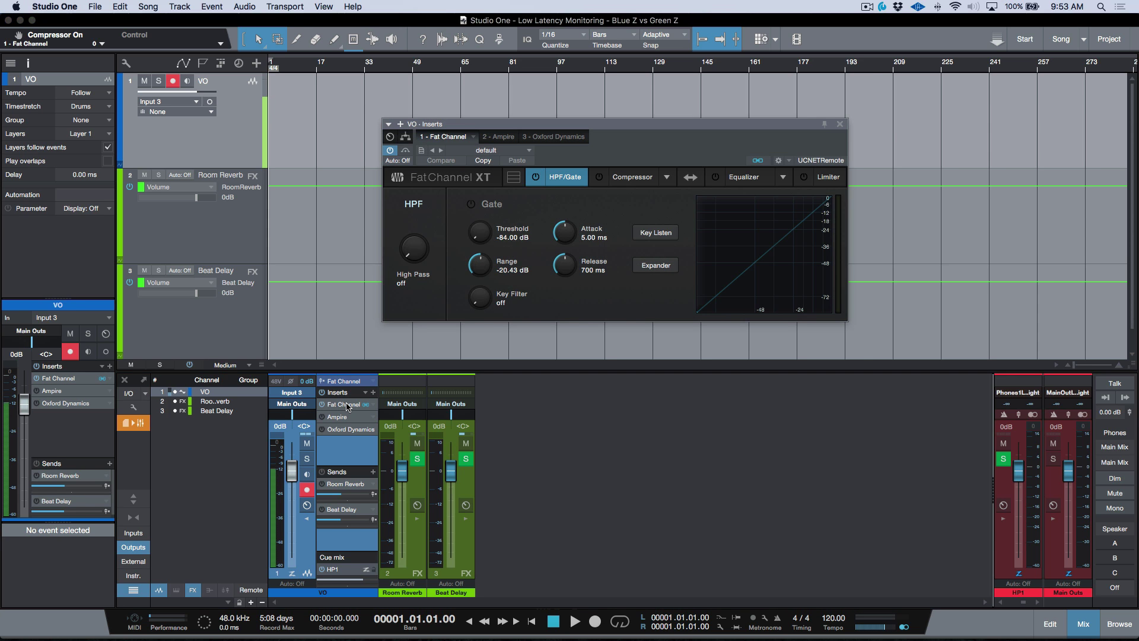
click(758, 160)
click(759, 160)
drag(415, 259, 425, 197)
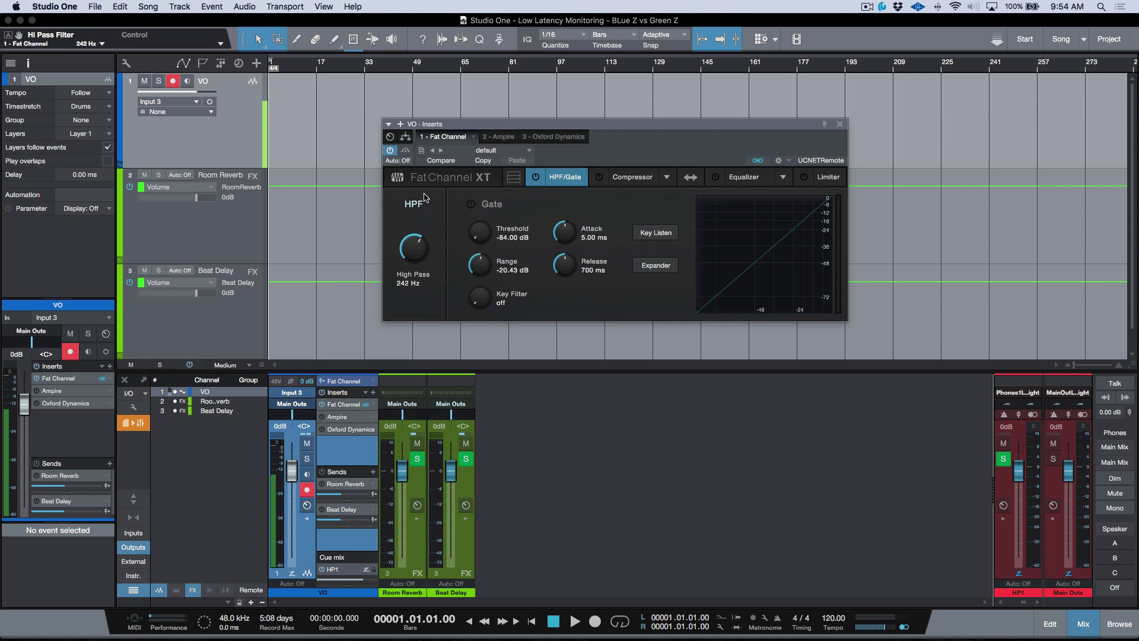
- Enable the compressor and turn off the high-pass filter in the onboard Fat Channel, and compare with the linked VO insert
click(358, 383)
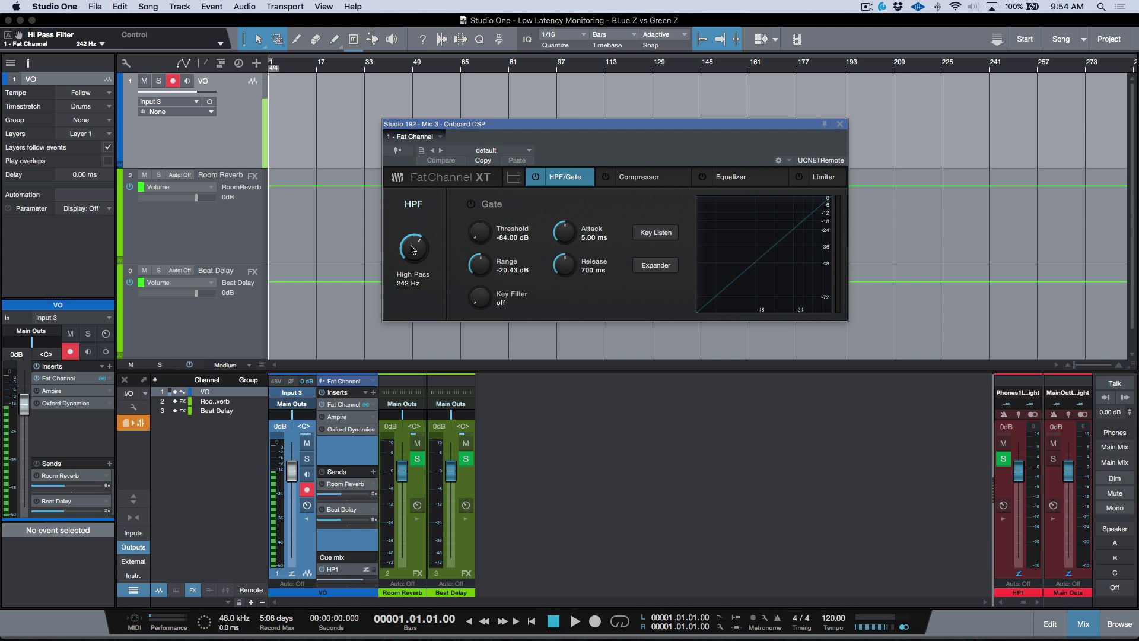
click(605, 177)
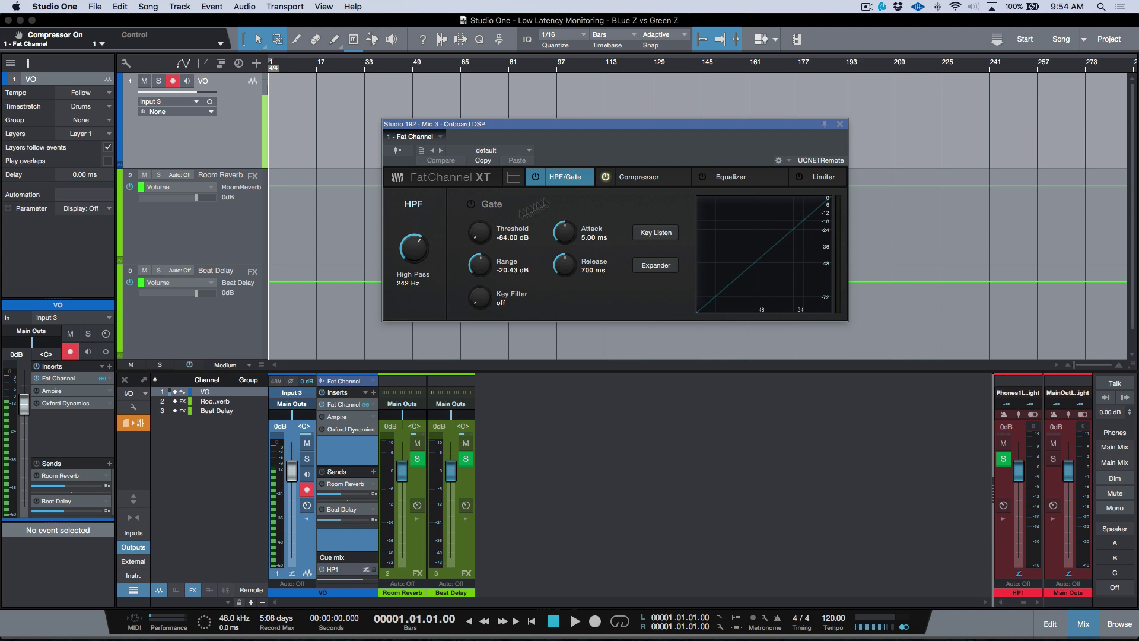
drag(414, 247, 413, 279)
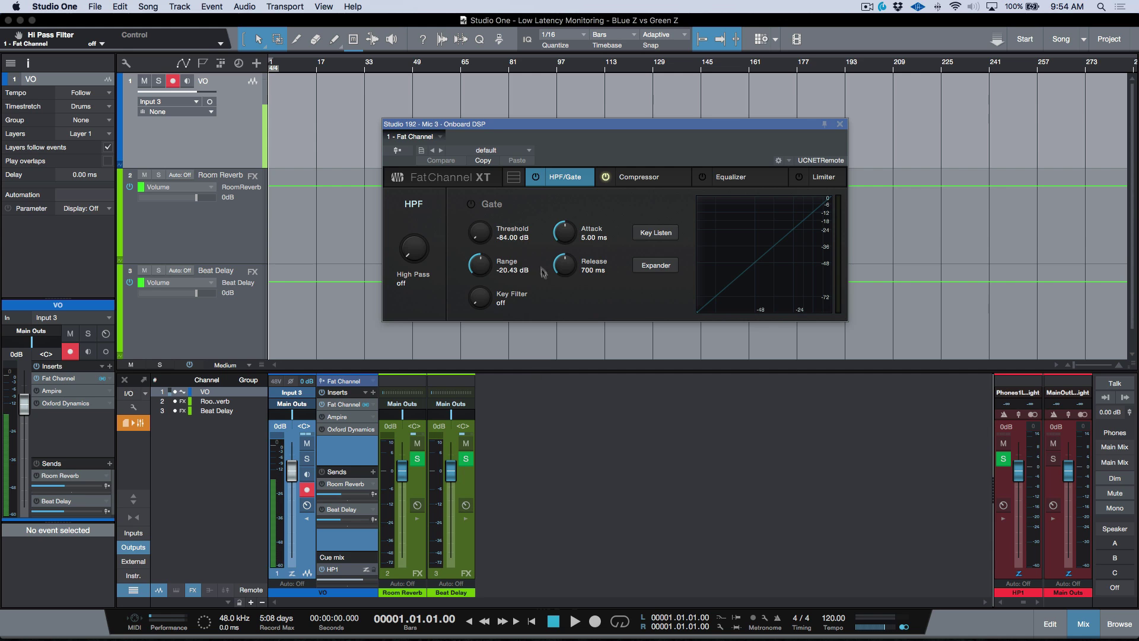
click(359, 404)
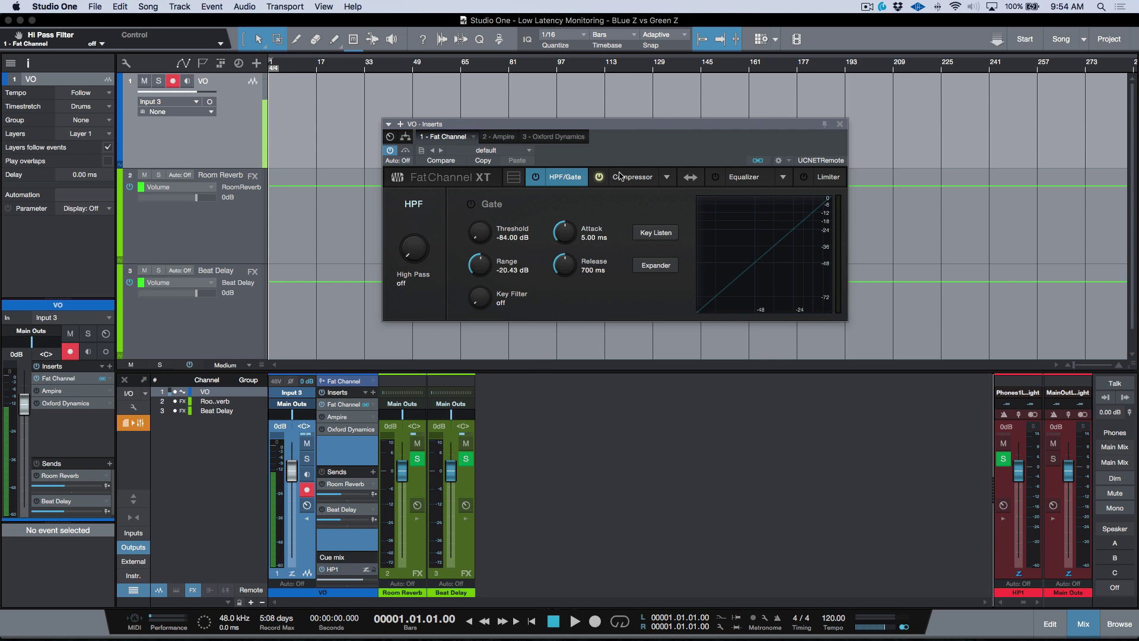
drag(419, 255, 414, 311)
- Set the audio device block size to 64 samples, check the monitoring latencies in the processing preferences, and confirm
key(super+comma)
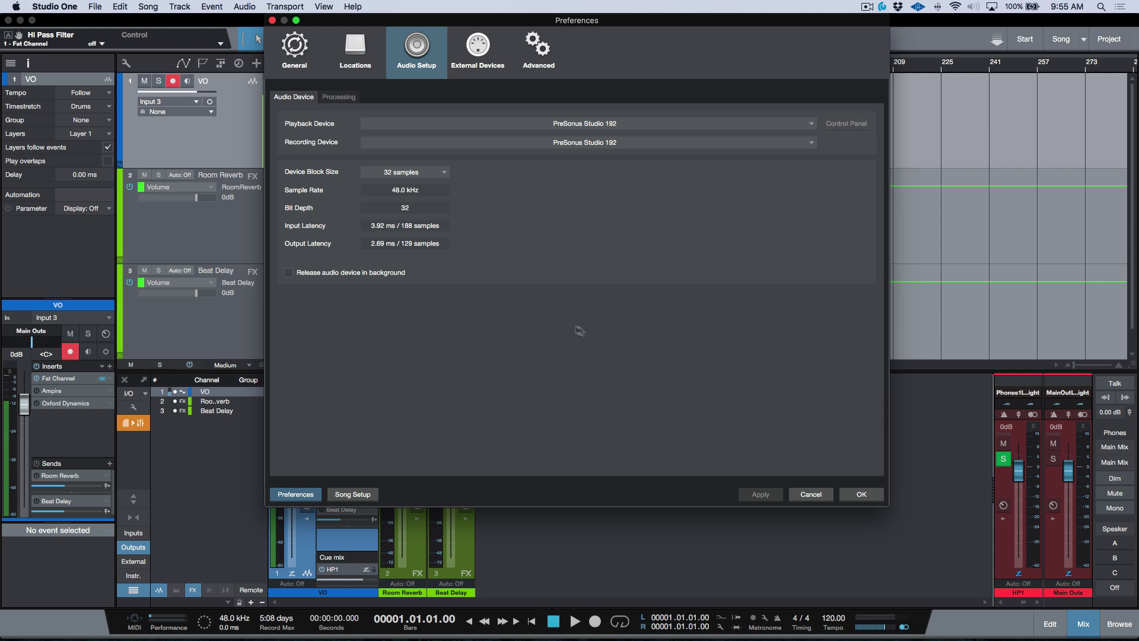
click(414, 172)
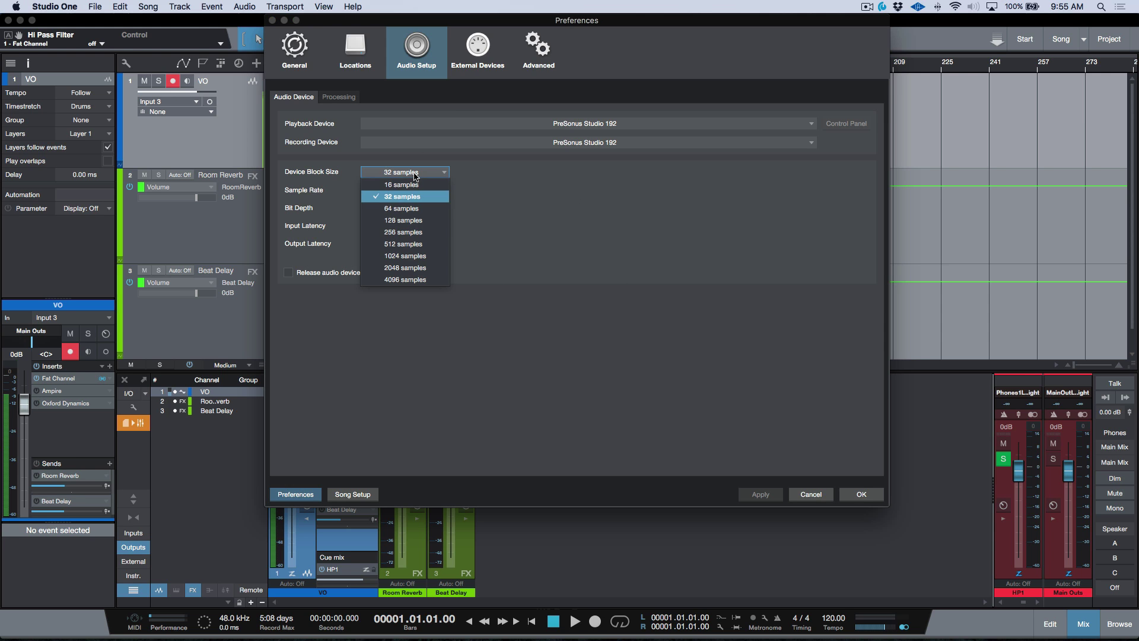
click(407, 208)
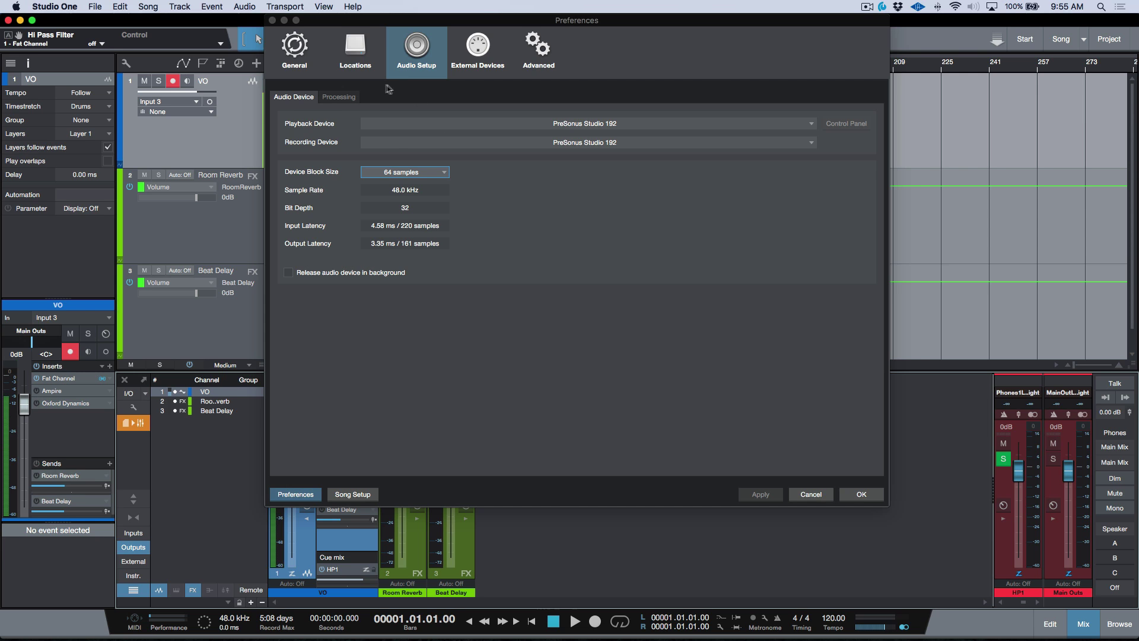
click(343, 98)
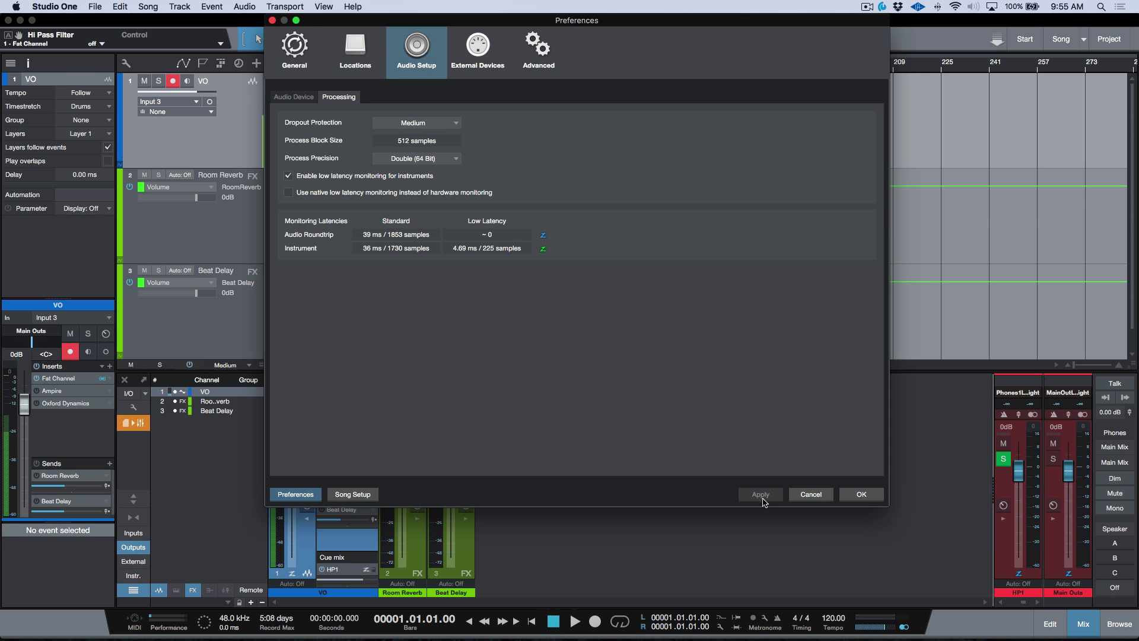
click(861, 496)
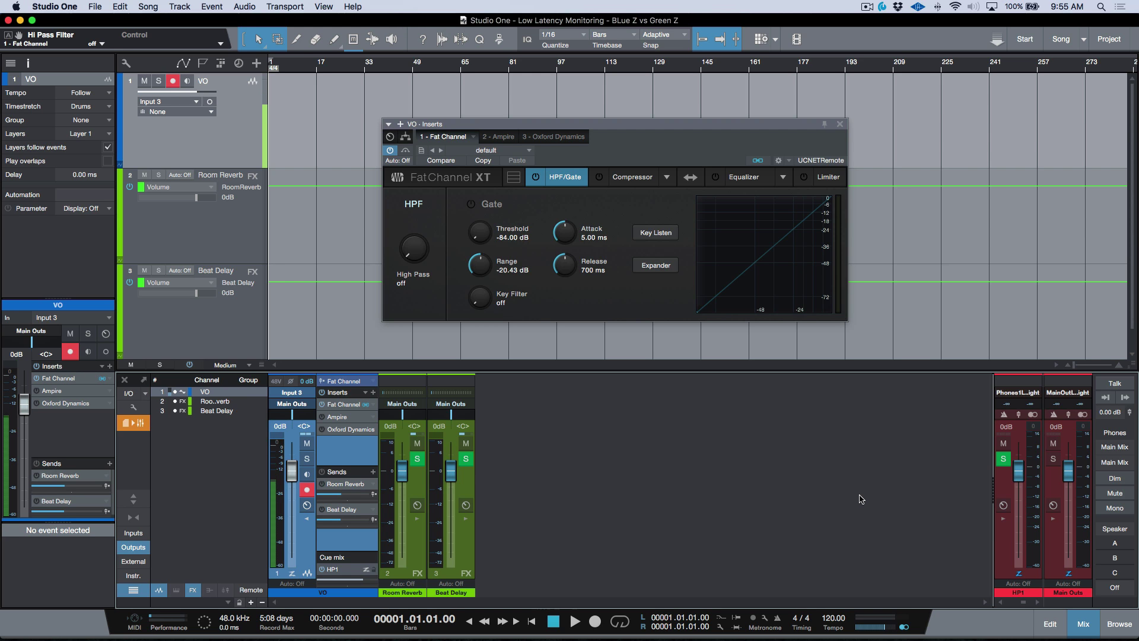
- Review the instrument monitoring latency in the processing preferences and the low latency Z in the console's Instruments section
key(super+comma)
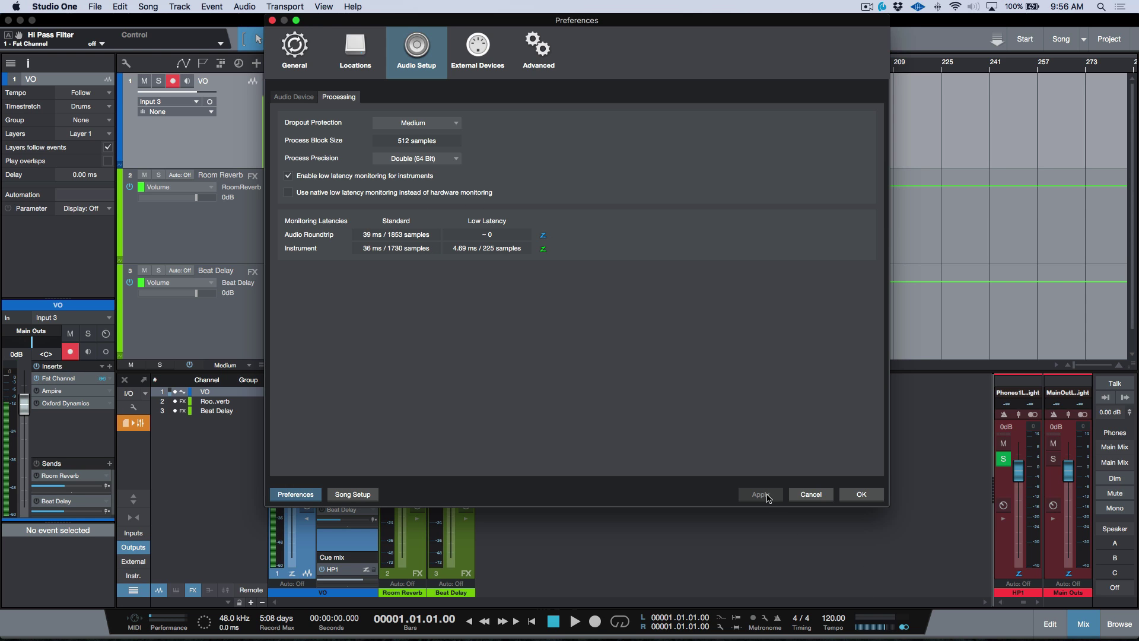
click(861, 495)
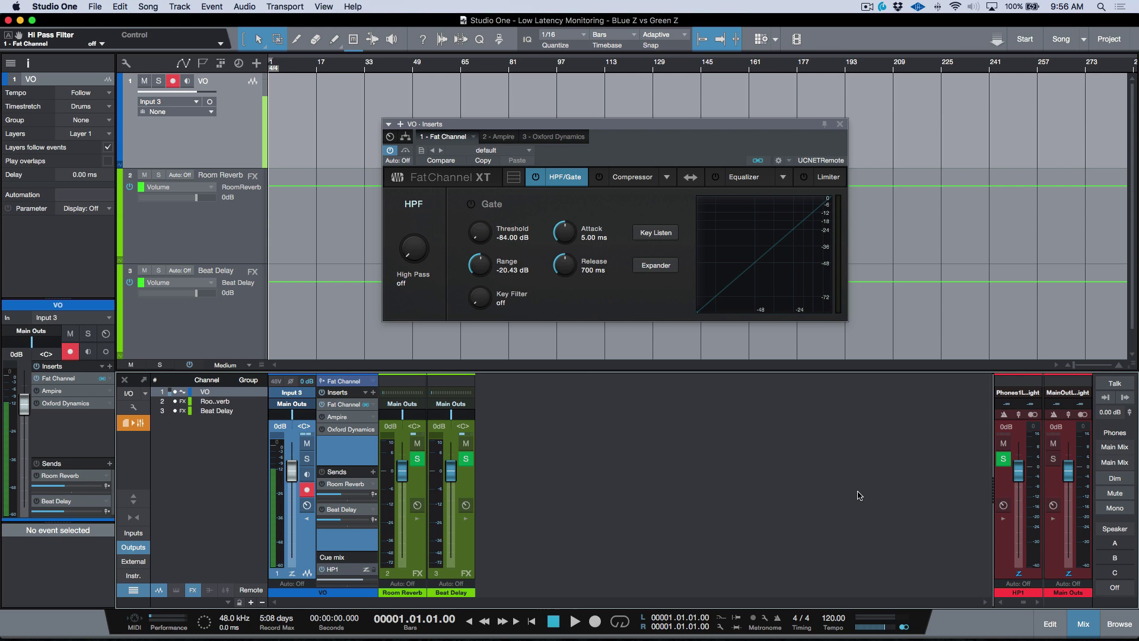
key(F11)
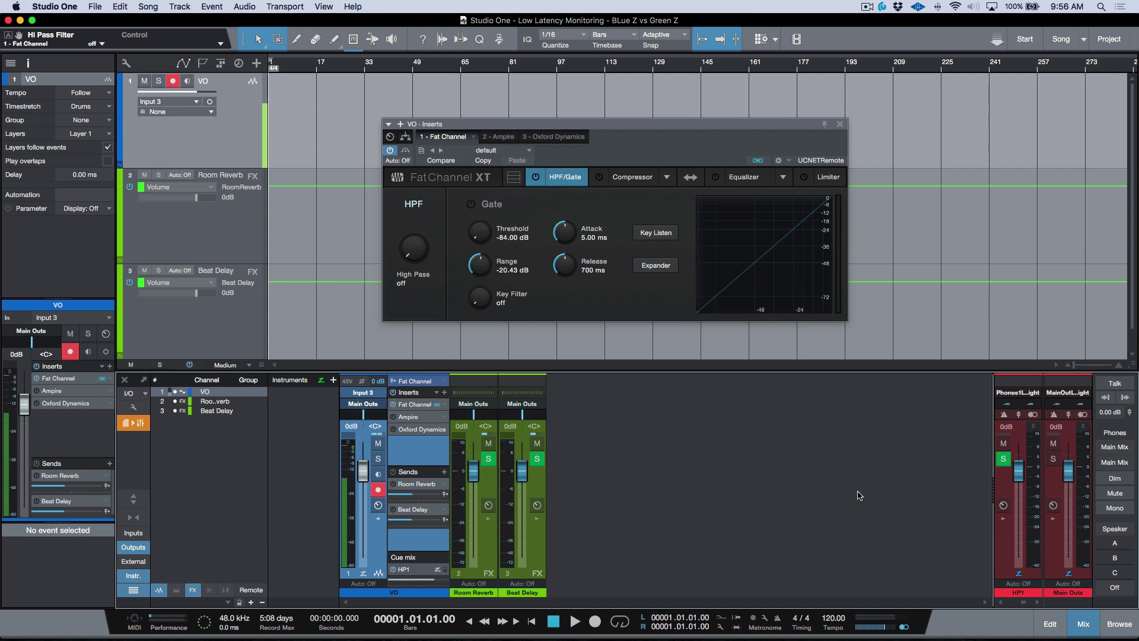
click(324, 384)
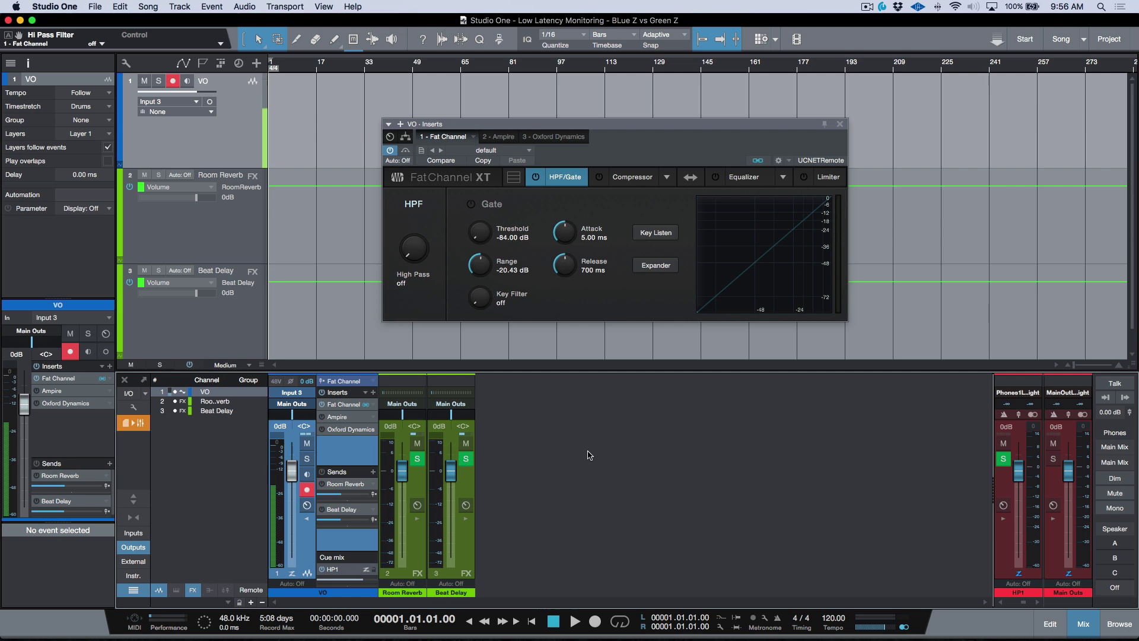
- Deactivate the Fat Channel insert on the VO channel
click(322, 405)
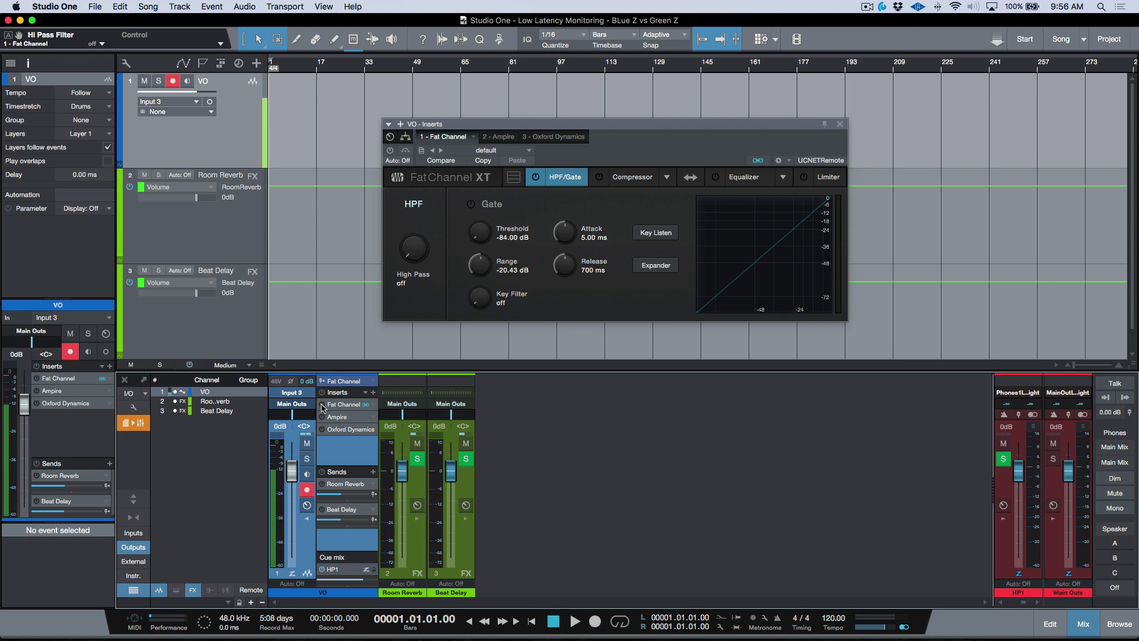
- Set the Studio 192's device block size to 32 samples in the audio device preferences
key(super+comma)
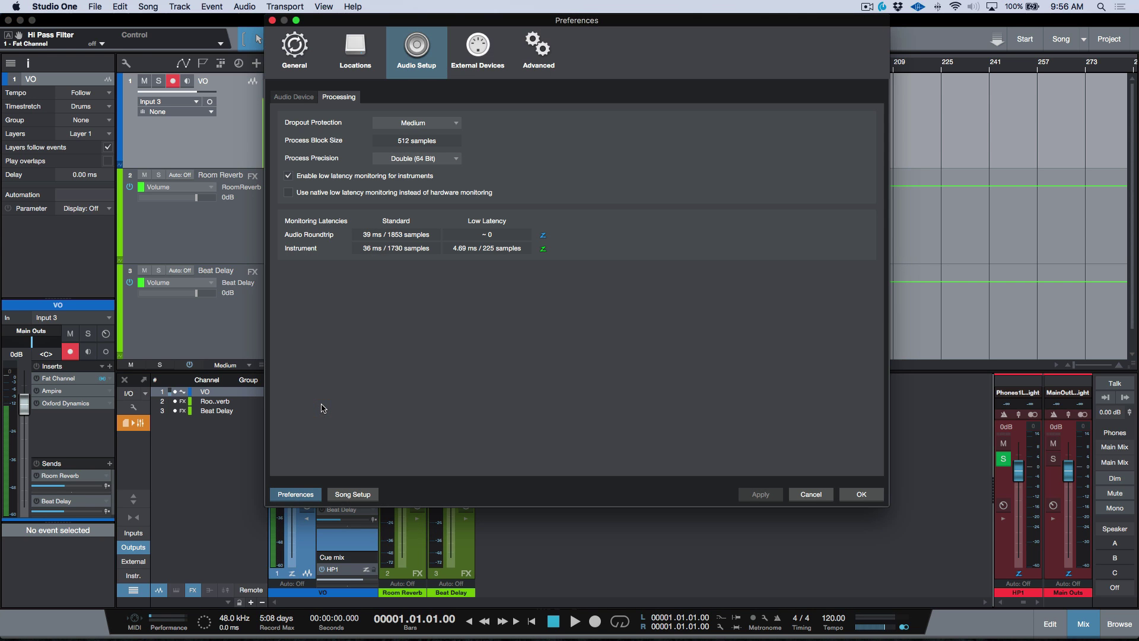
click(292, 98)
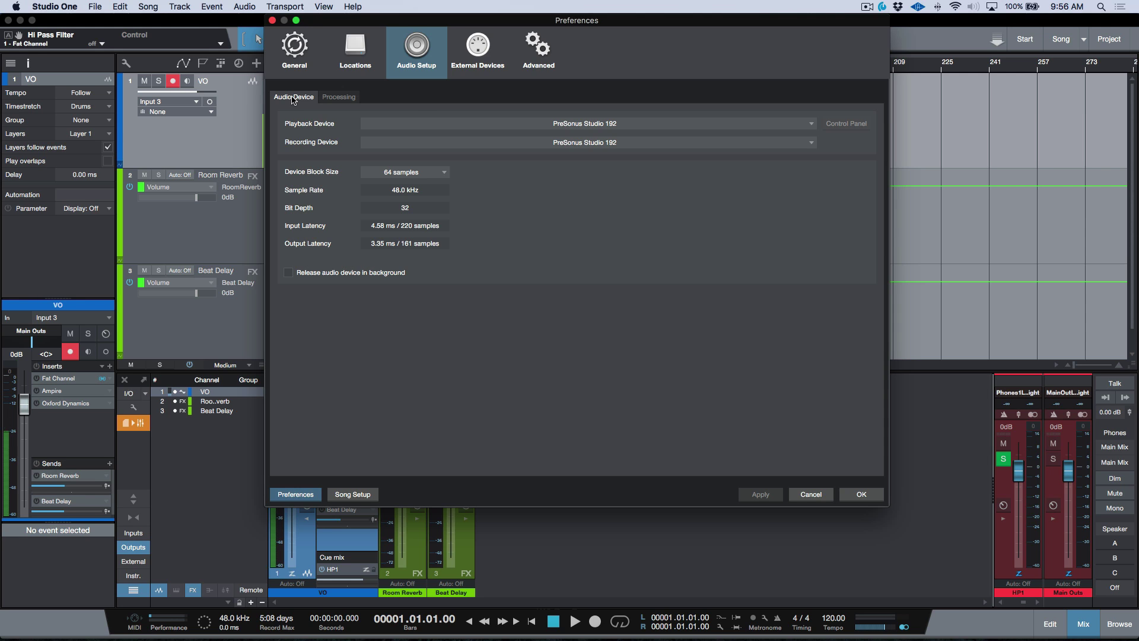
click(431, 174)
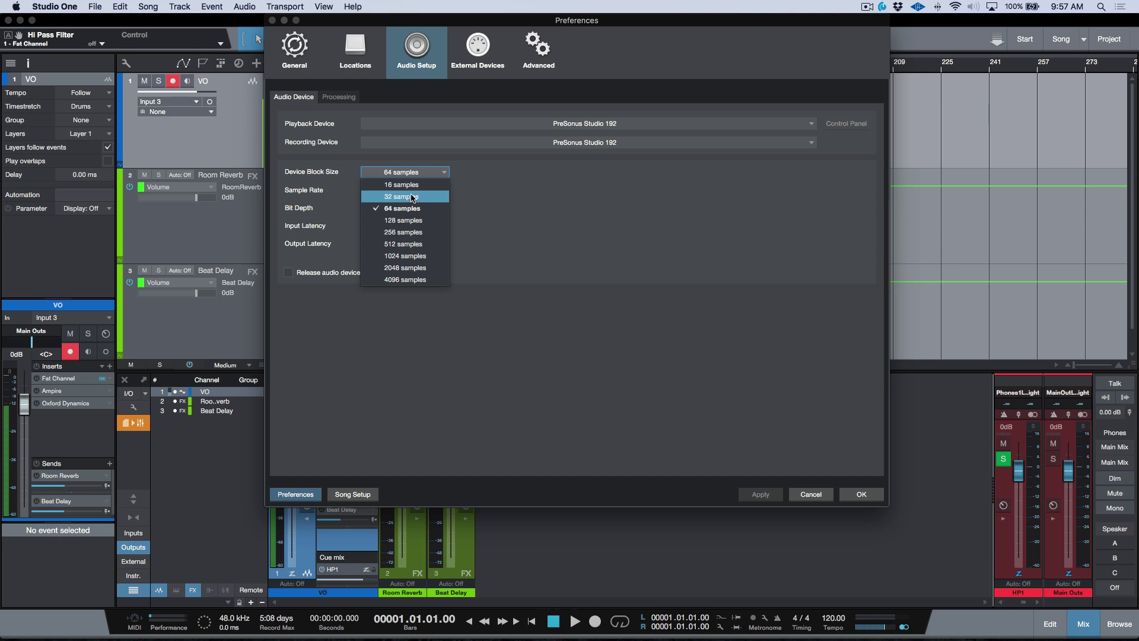
click(414, 197)
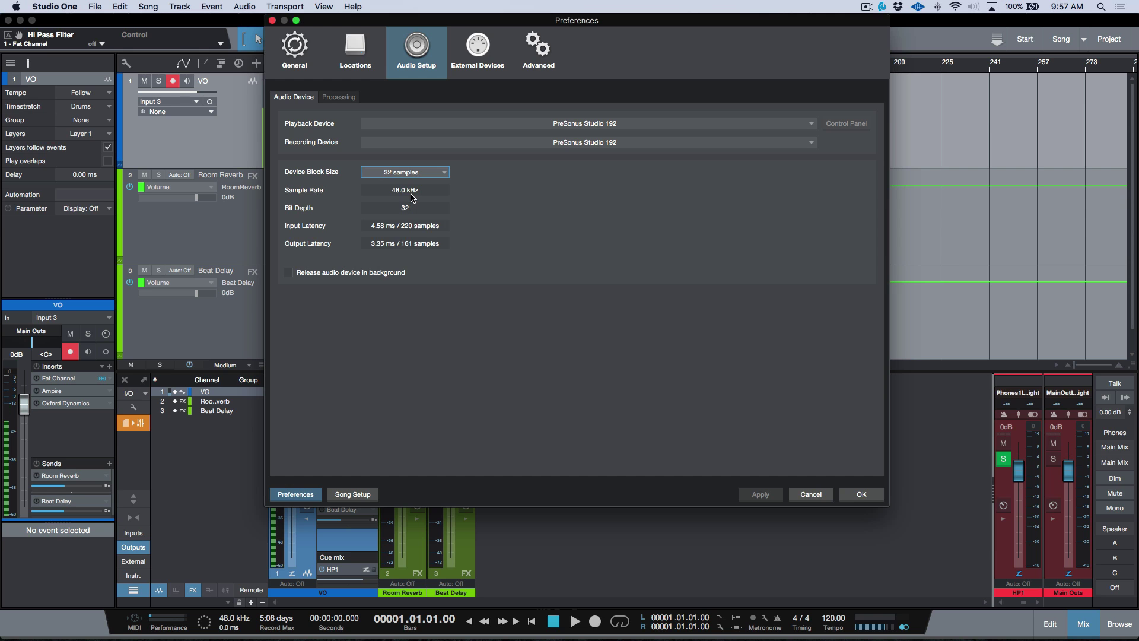
- Enable native low latency monitoring instead of hardware monitoring in the processing preferences and confirm
click(344, 96)
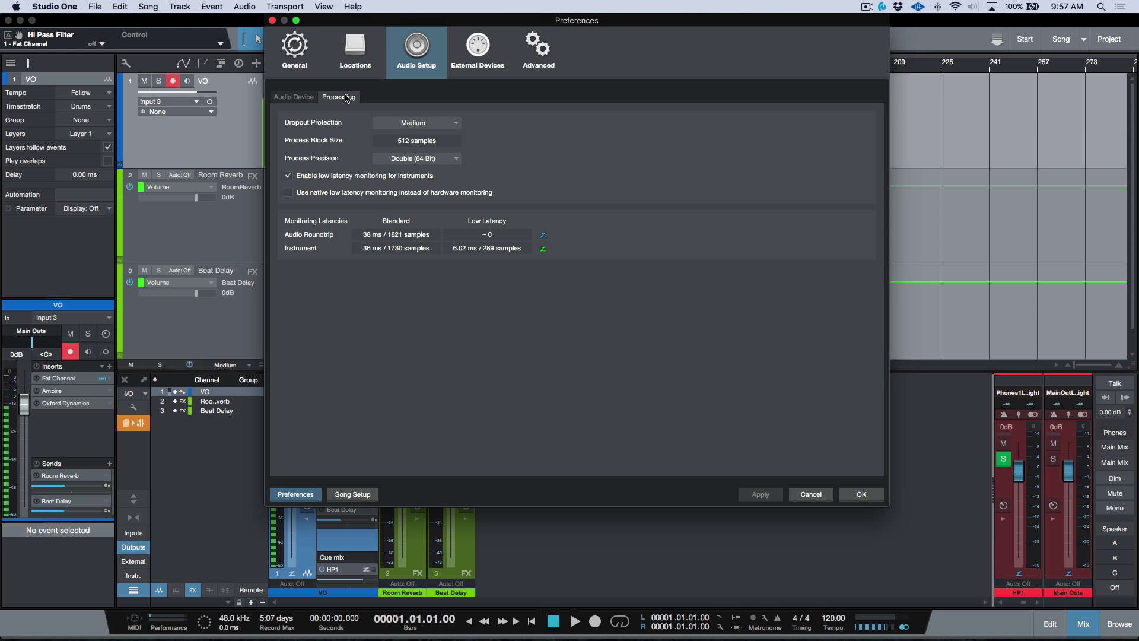
click(289, 193)
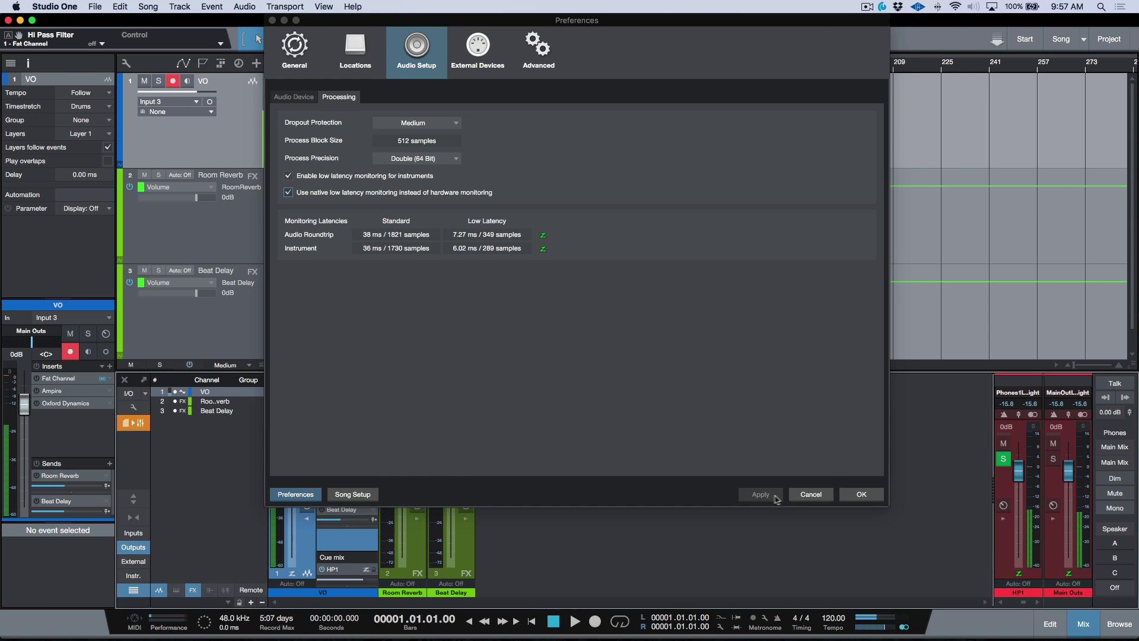
click(859, 495)
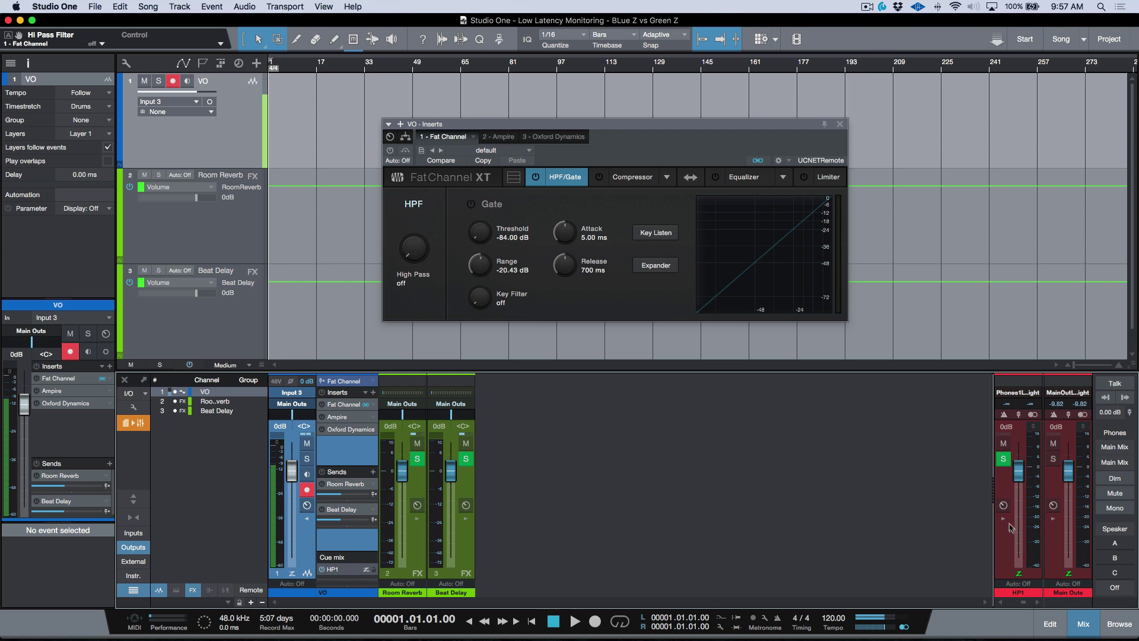
- Lower the HP1 output fader to -∞ and activate the Ampire insert on the VO channel
drag(1018, 472, 1018, 556)
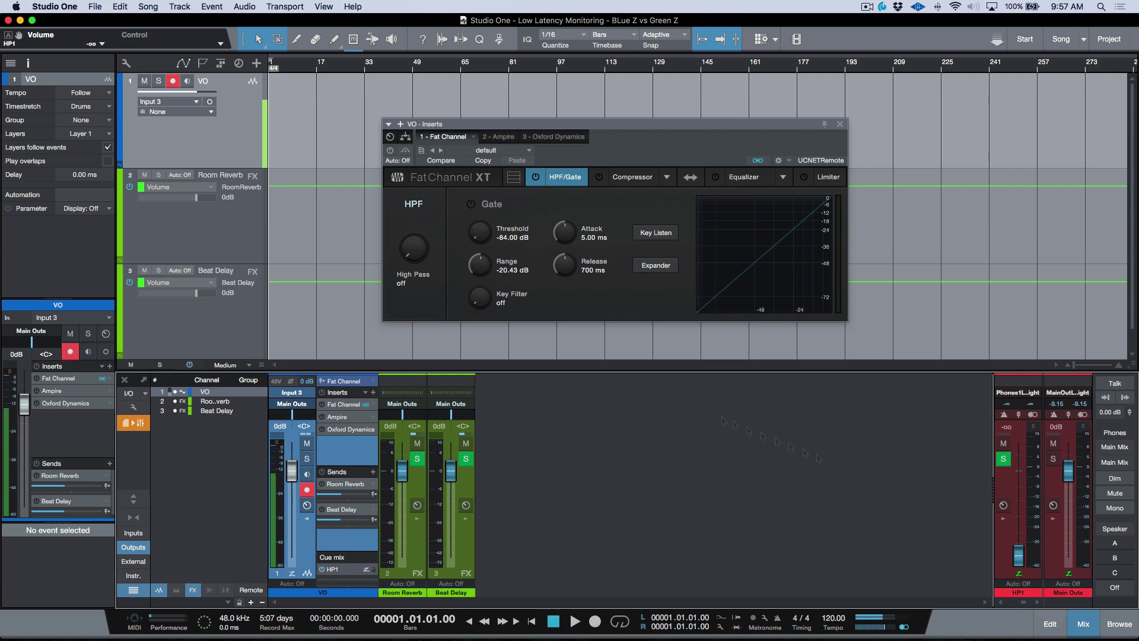
click(321, 417)
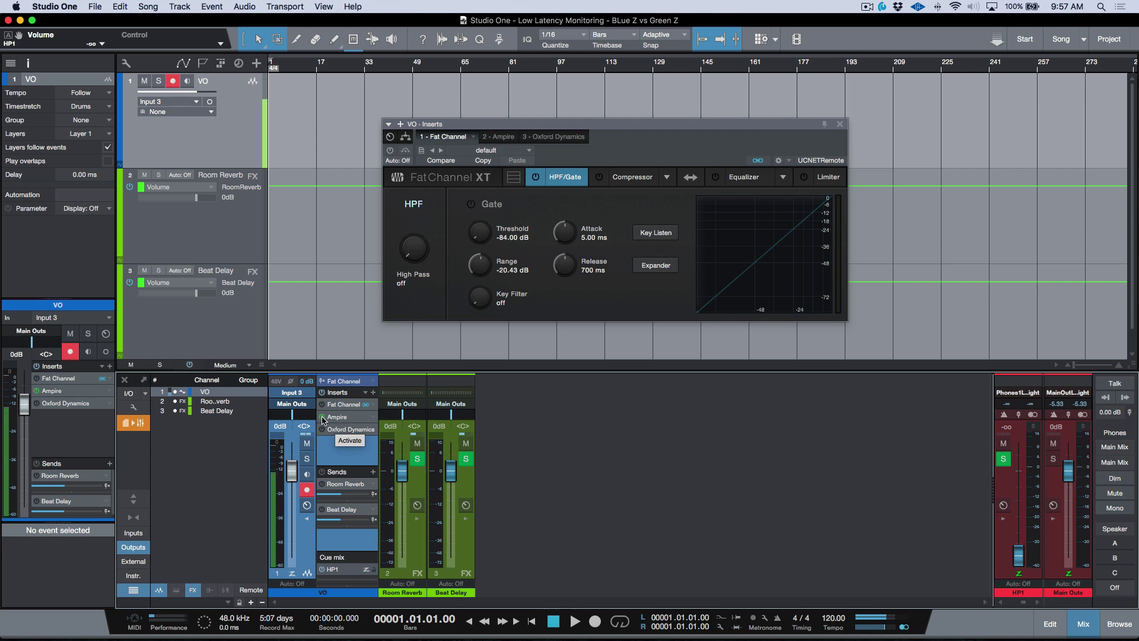
- Turn off native low latency monitoring in the processing preferences, confirm, and reset the HP1 output fader to 0 dB
key(super+comma)
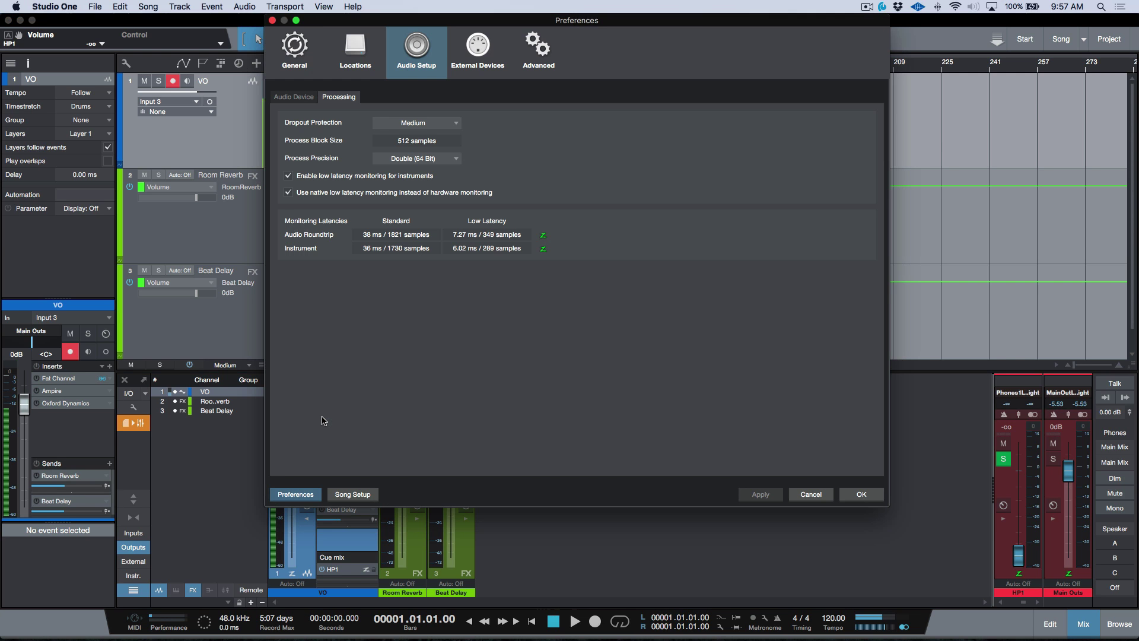
click(289, 193)
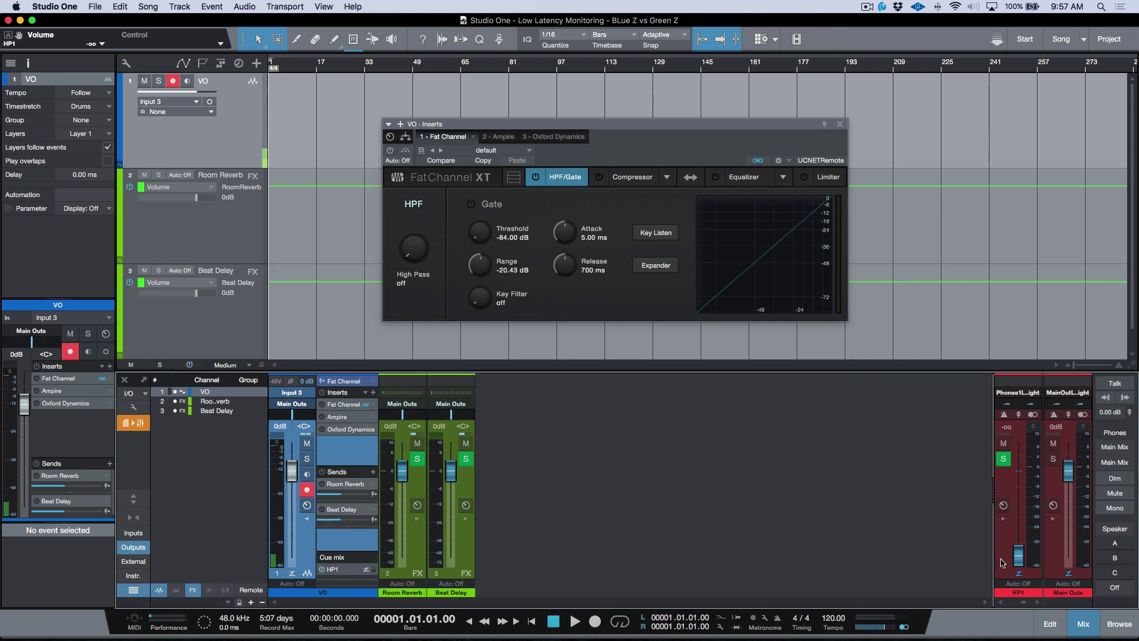
click(861, 494)
alt+click(1018, 558)
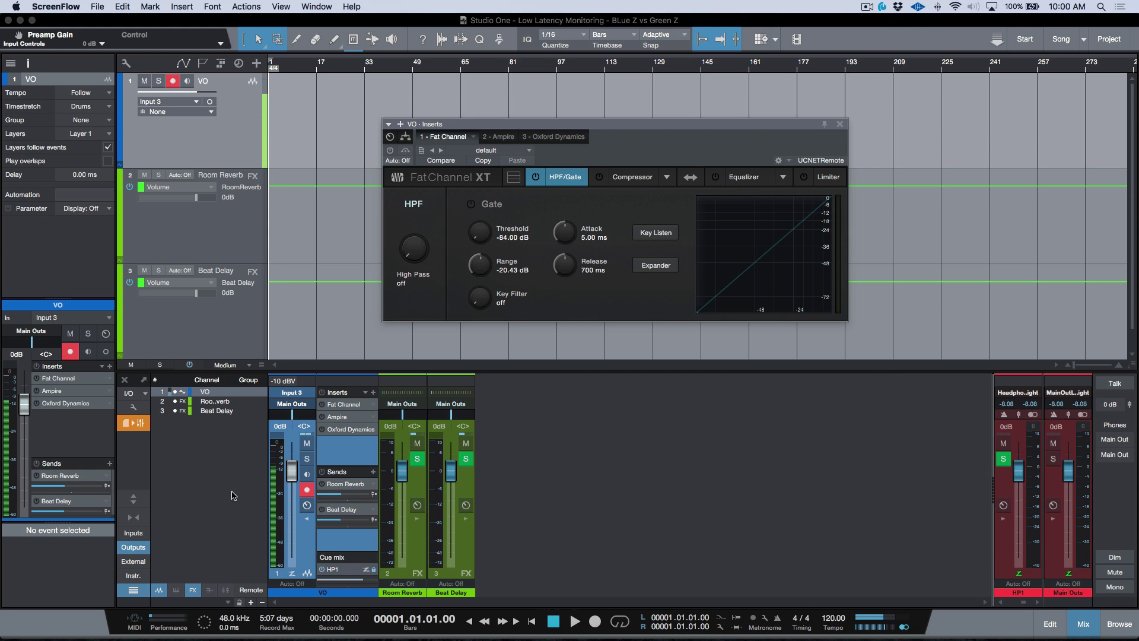
- Examine the source choices offered for the two Phones assignments in the Quantum's monitor section
click(1113, 442)
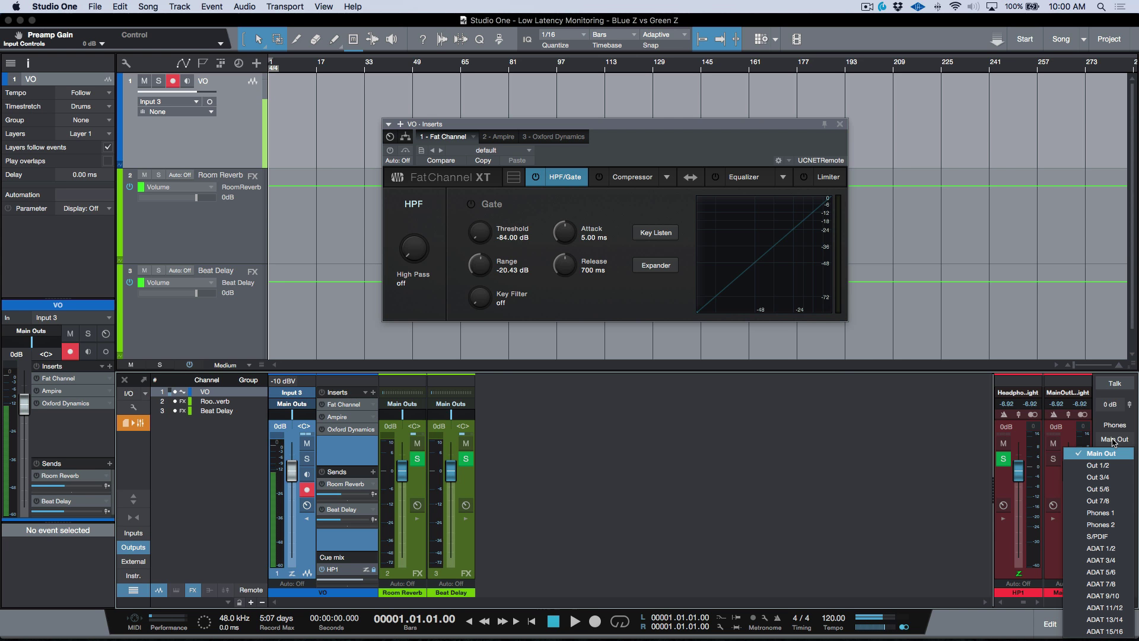
click(1113, 442)
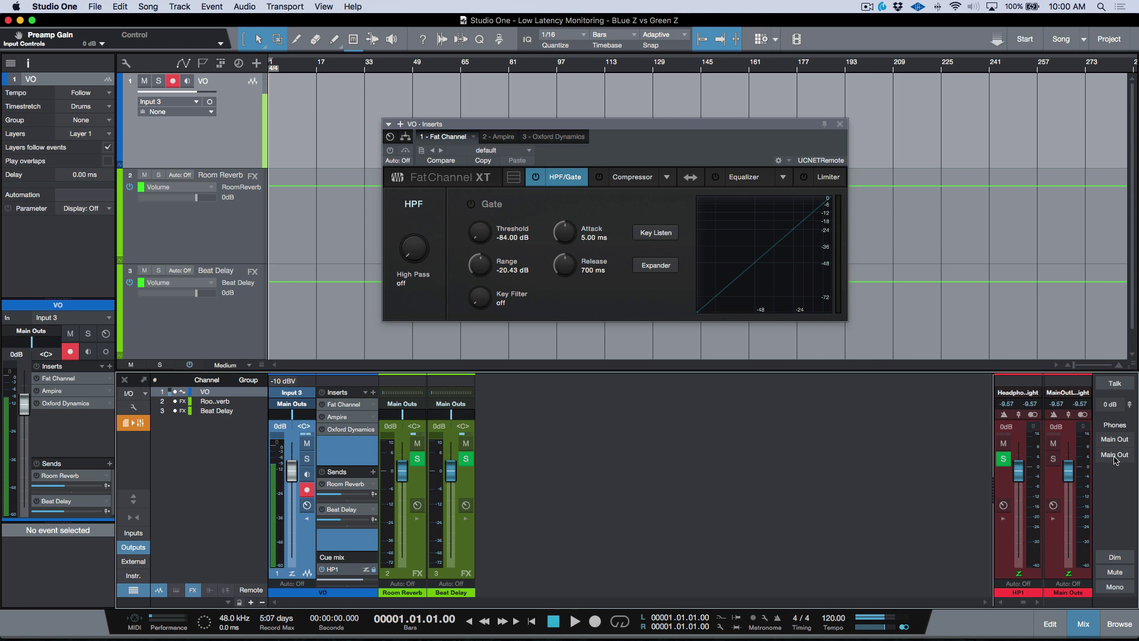
click(1114, 457)
click(1115, 459)
click(1107, 442)
click(1102, 454)
- Remove the cue mix designation from the HP1 output in the song's audio output setup and confirm
click(132, 408)
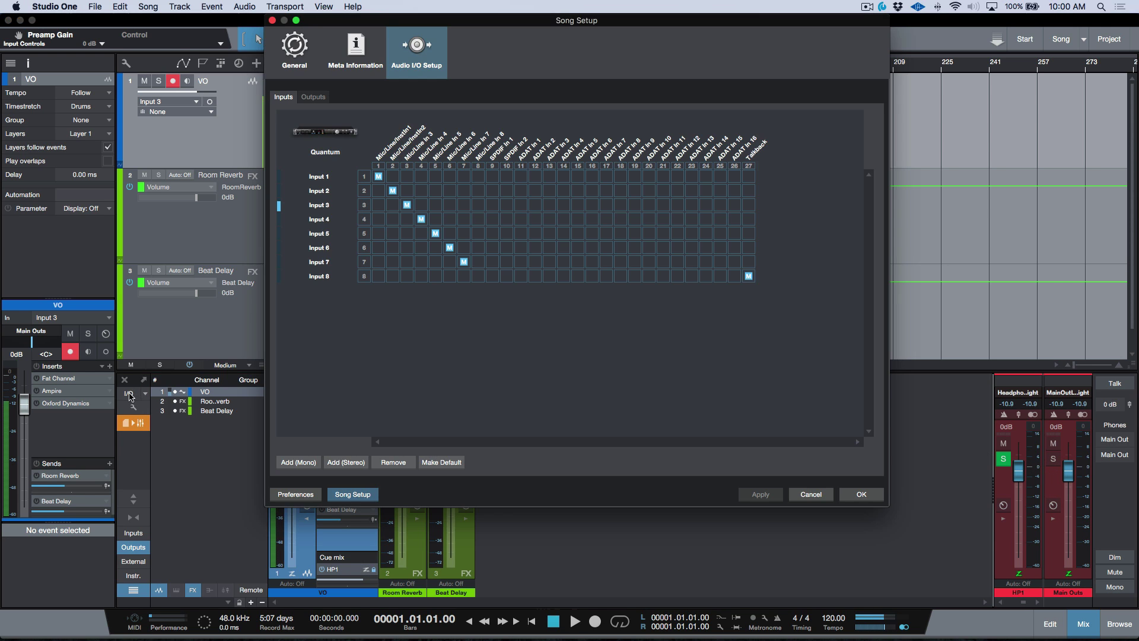
click(315, 100)
click(382, 247)
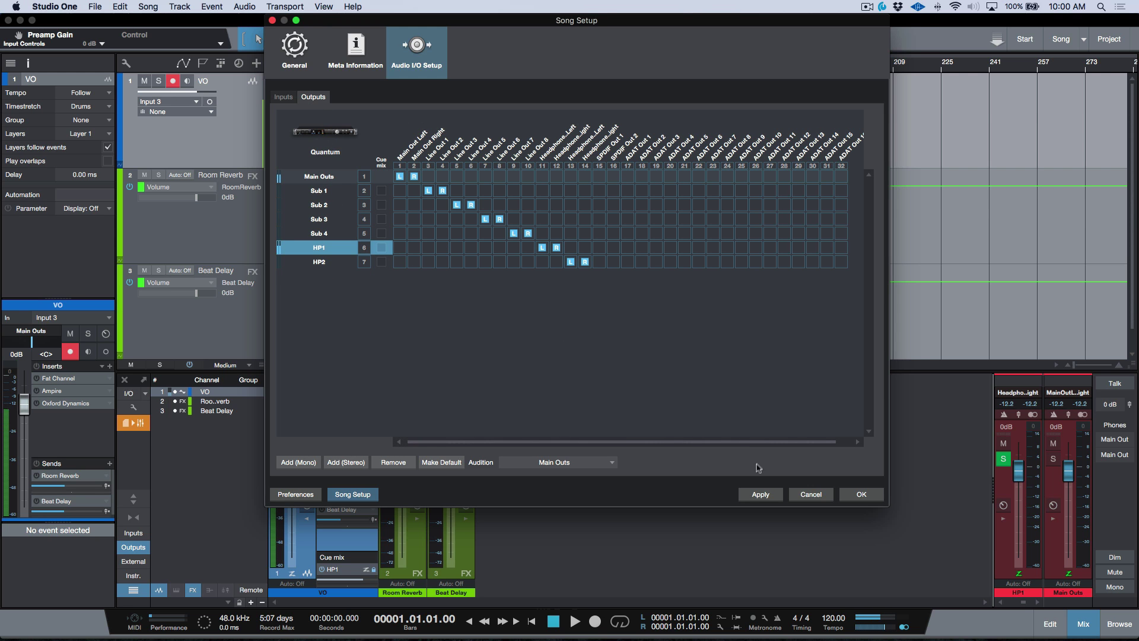
click(856, 499)
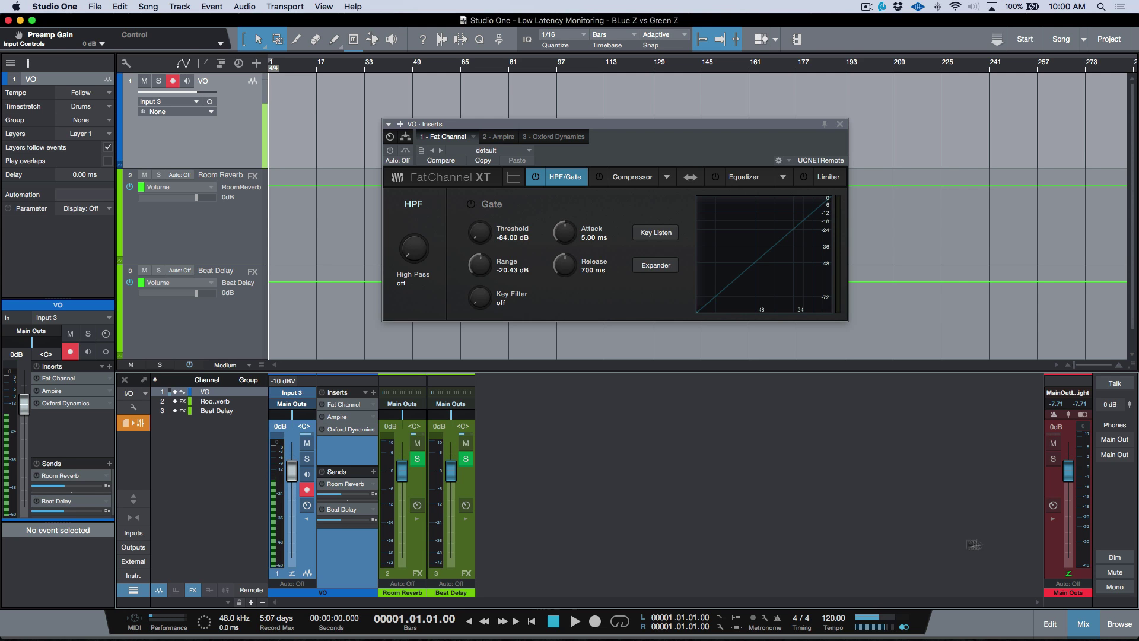
click(1069, 574)
key(super+comma)
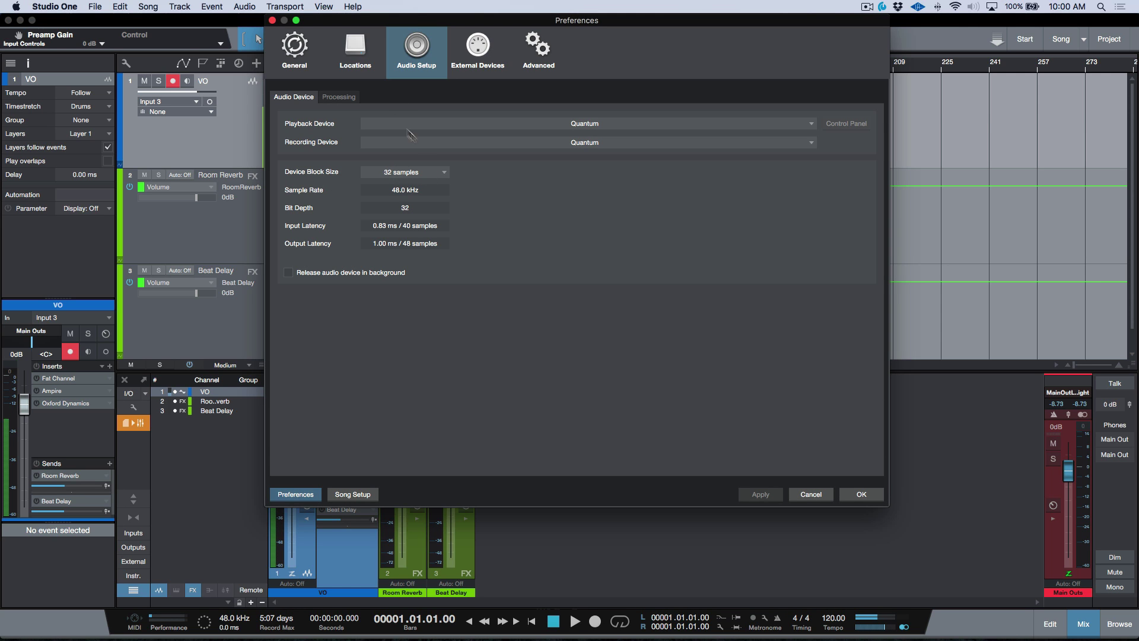
click(337, 97)
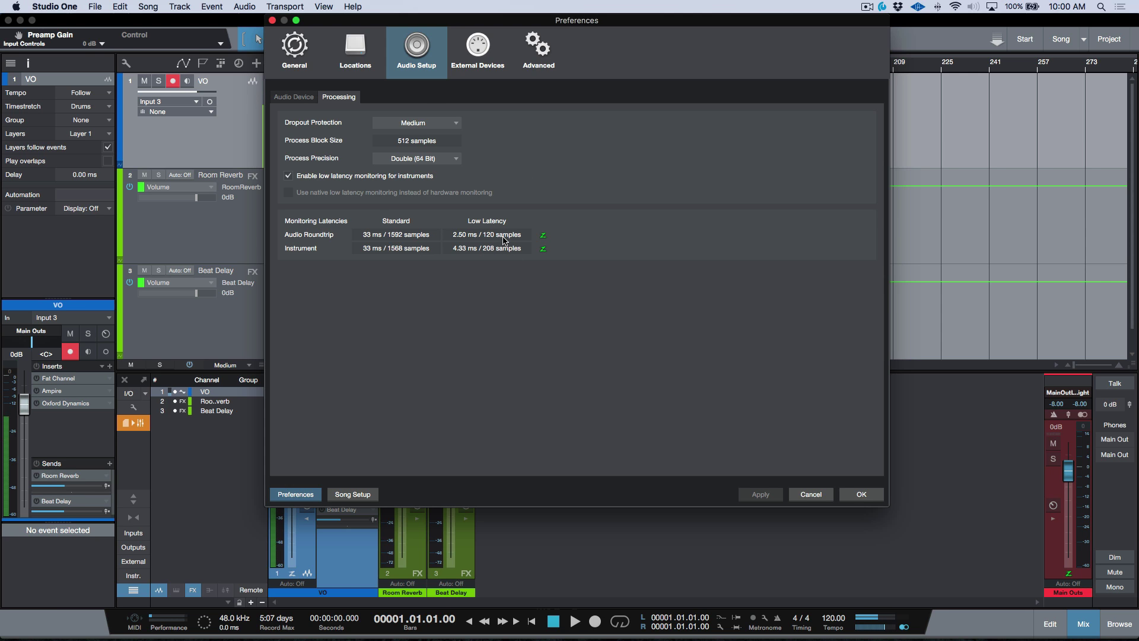
click(307, 98)
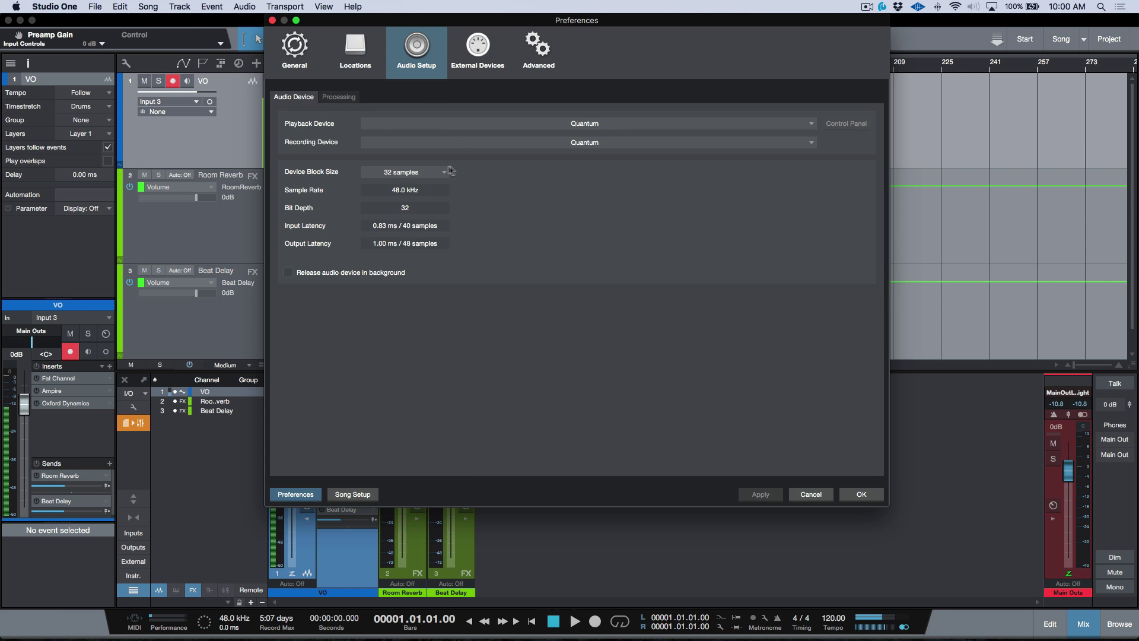
click(425, 173)
click(409, 172)
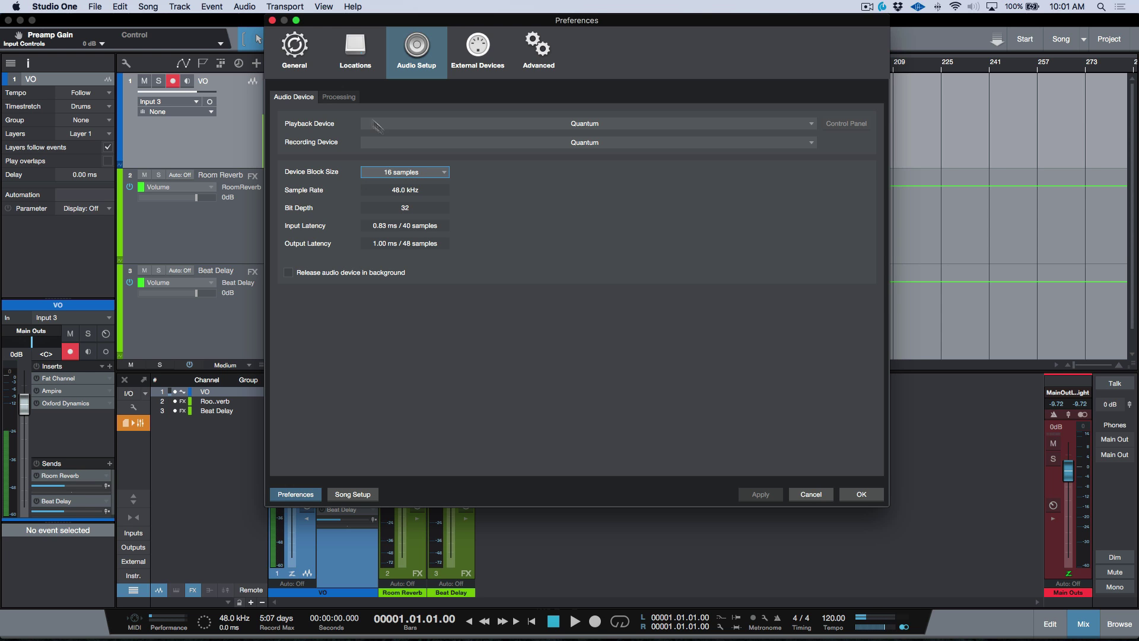
click(339, 97)
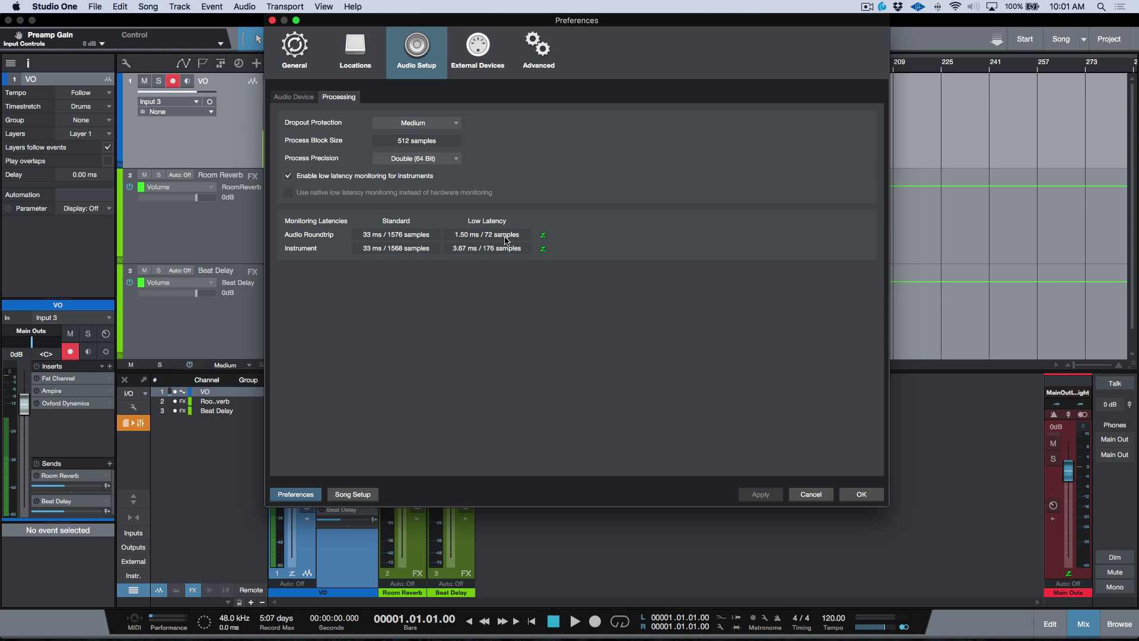
click(311, 97)
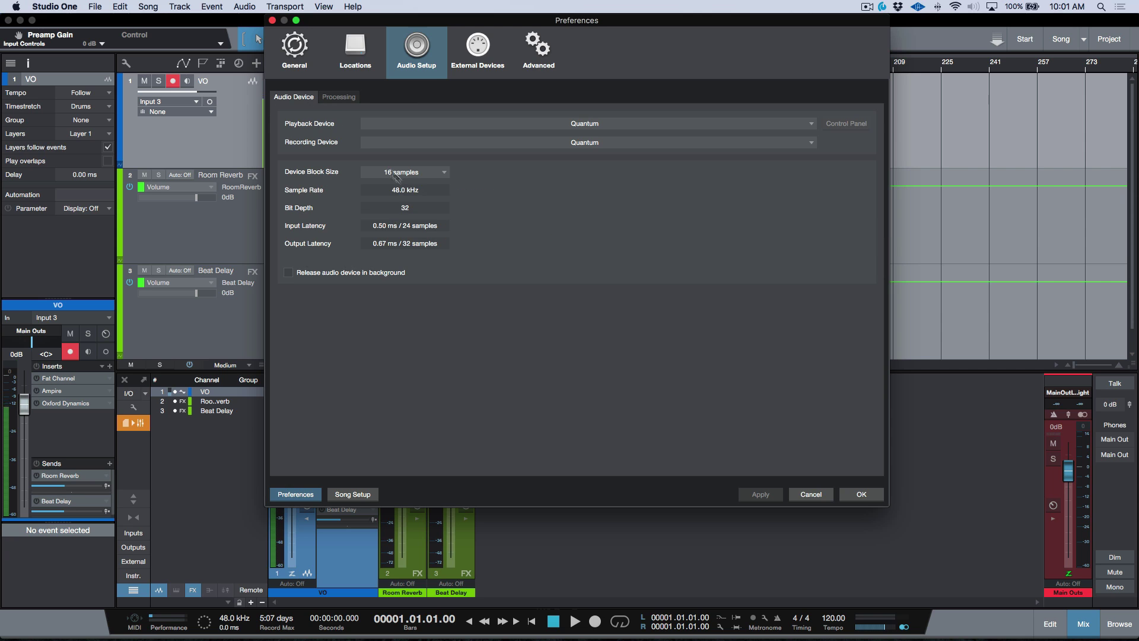
click(423, 173)
click(420, 195)
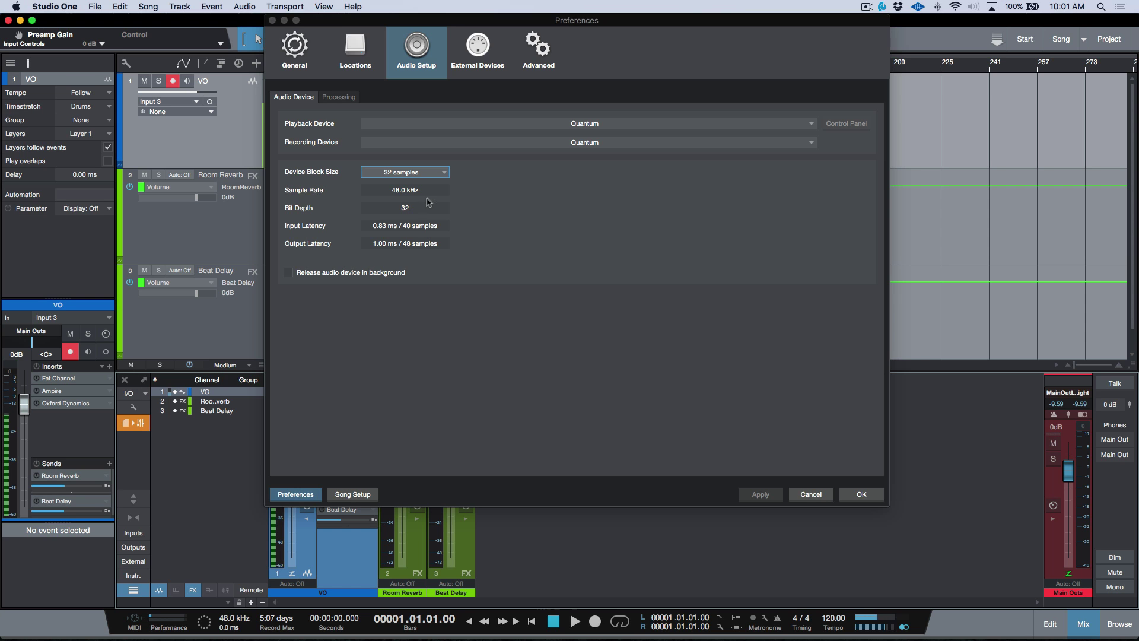
click(856, 498)
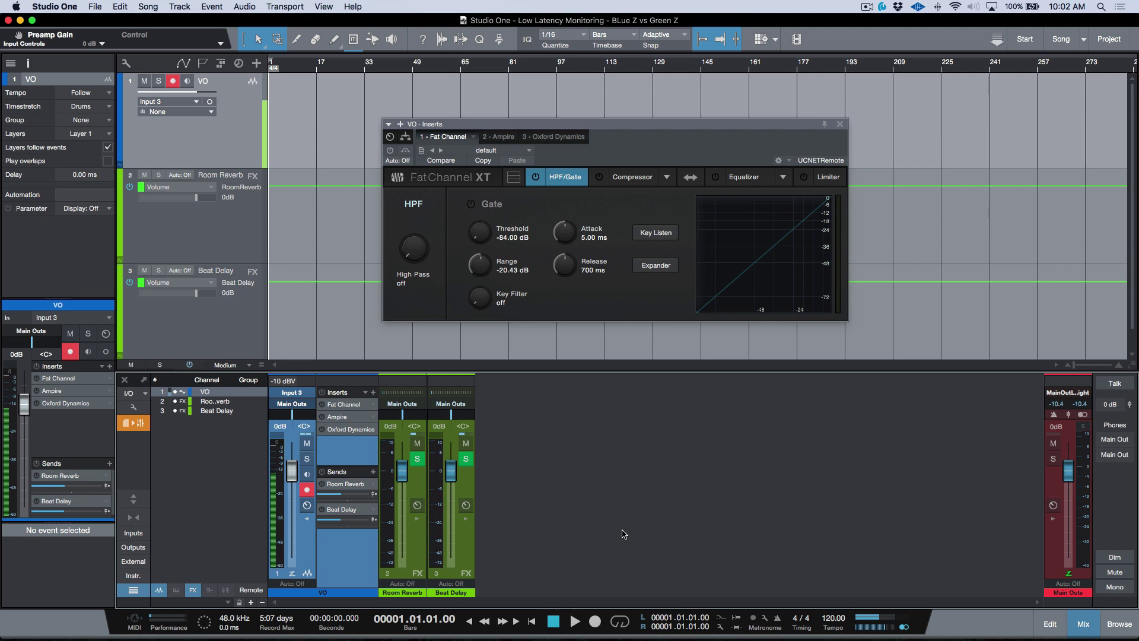
- Activate the Ampire insert on the VO channel, open its editor, and set the channel 1 gain to 2.47
click(323, 418)
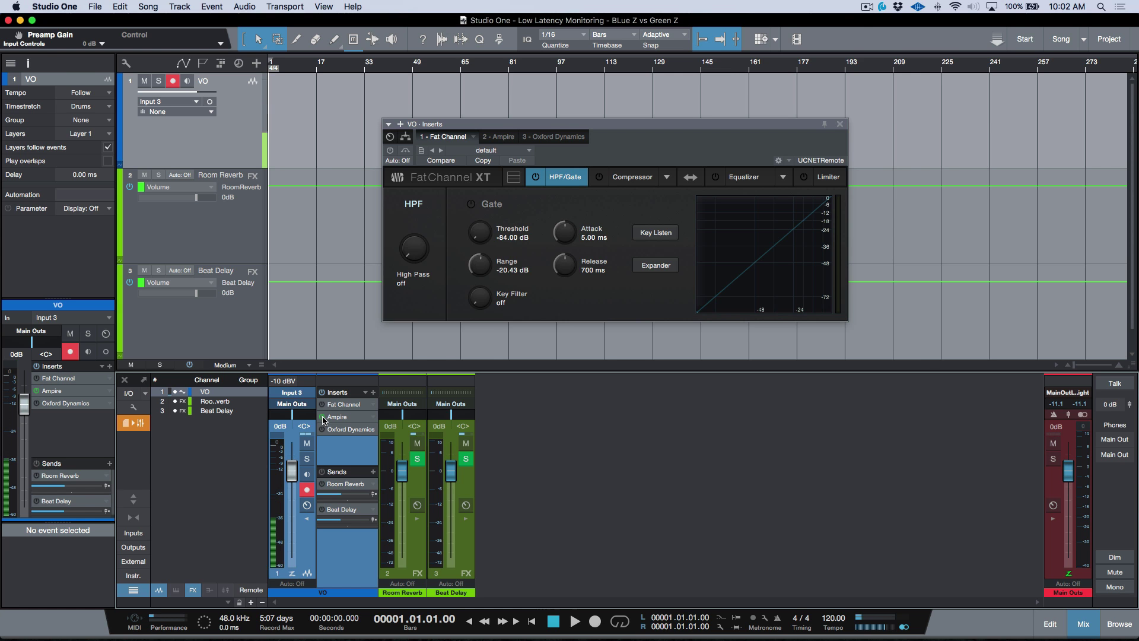
click(332, 417)
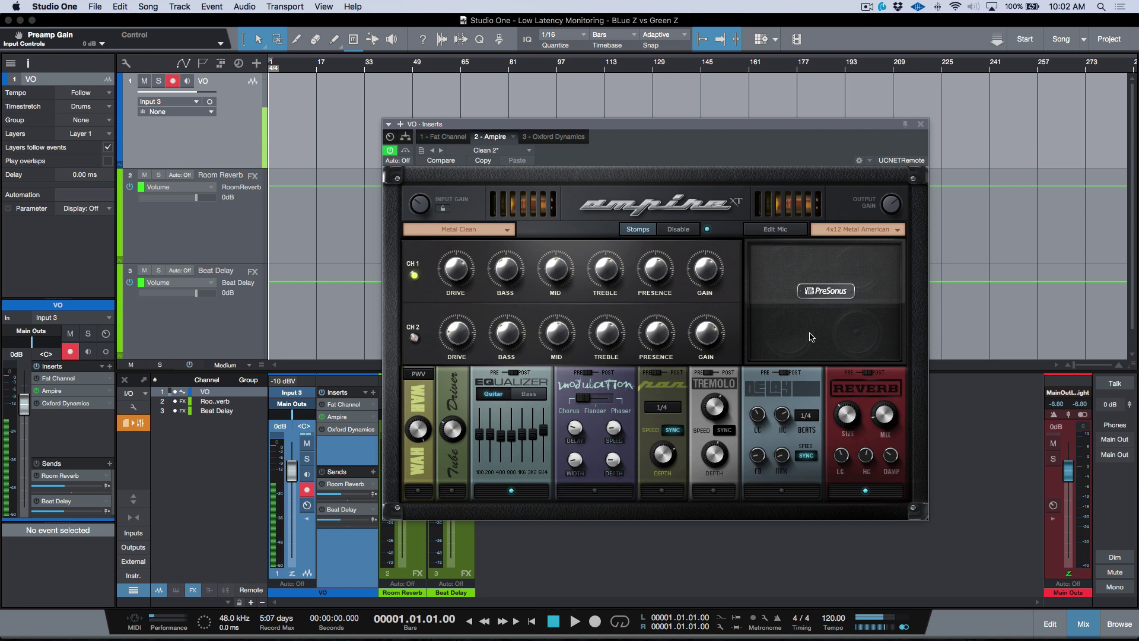
mouse_move(700, 300)
mouse_move(700, 300)
mouse_down()
mouse_move(700, 326)
mouse_move(701, 315)
mouse_up()
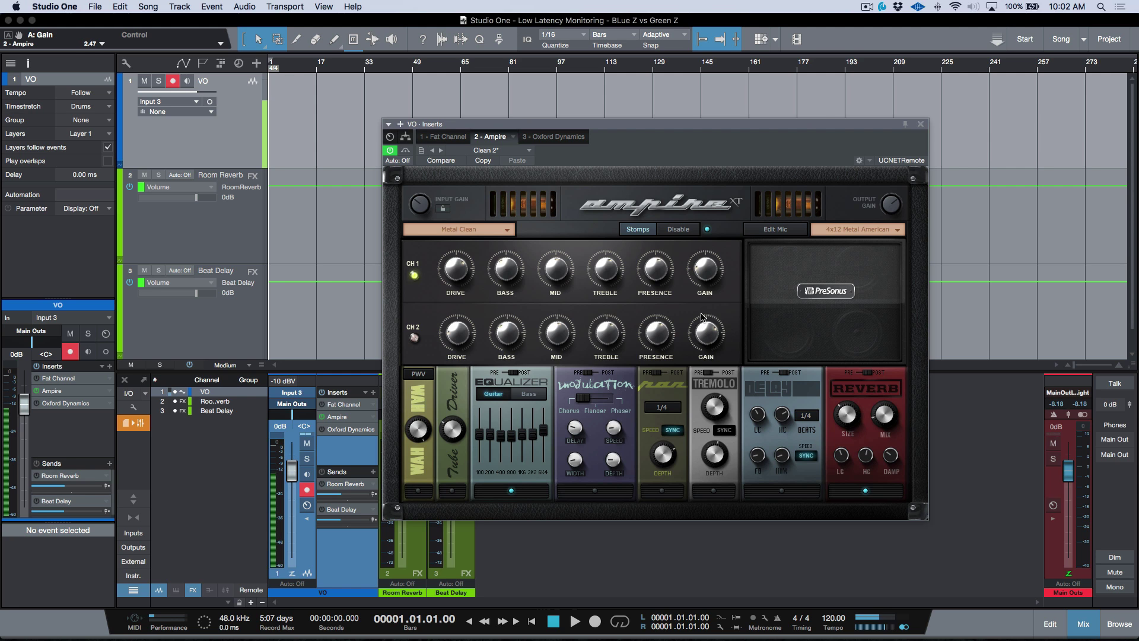
- Check Ampire's latency in the Performance Monitor with the plug-in editor closed, and deactivate the Ampire insert
key(alt+p)
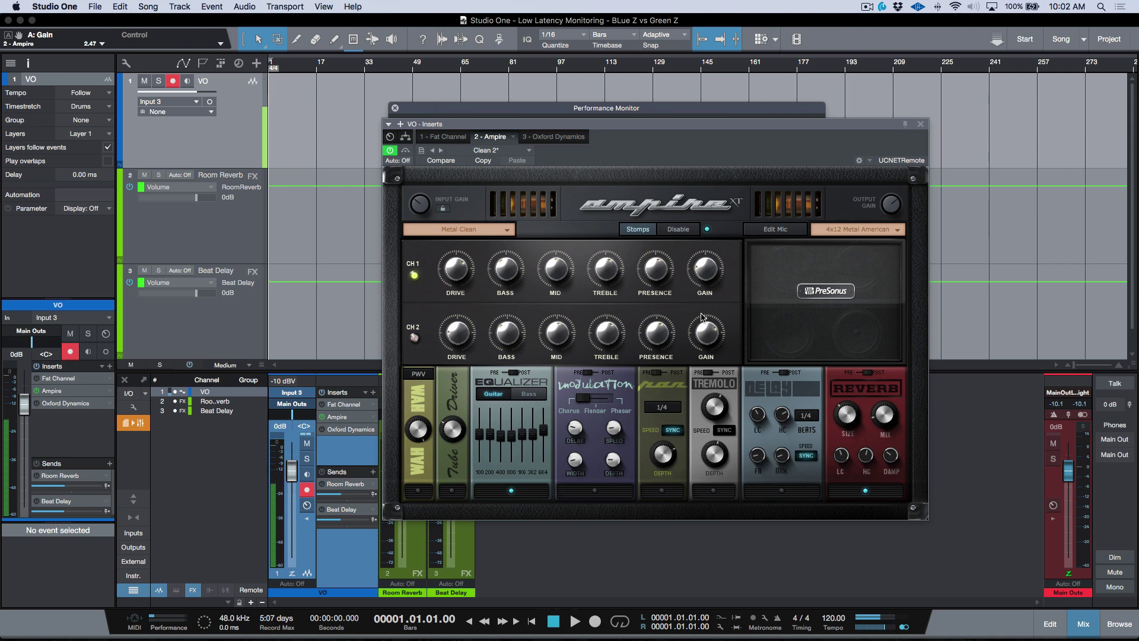
click(920, 124)
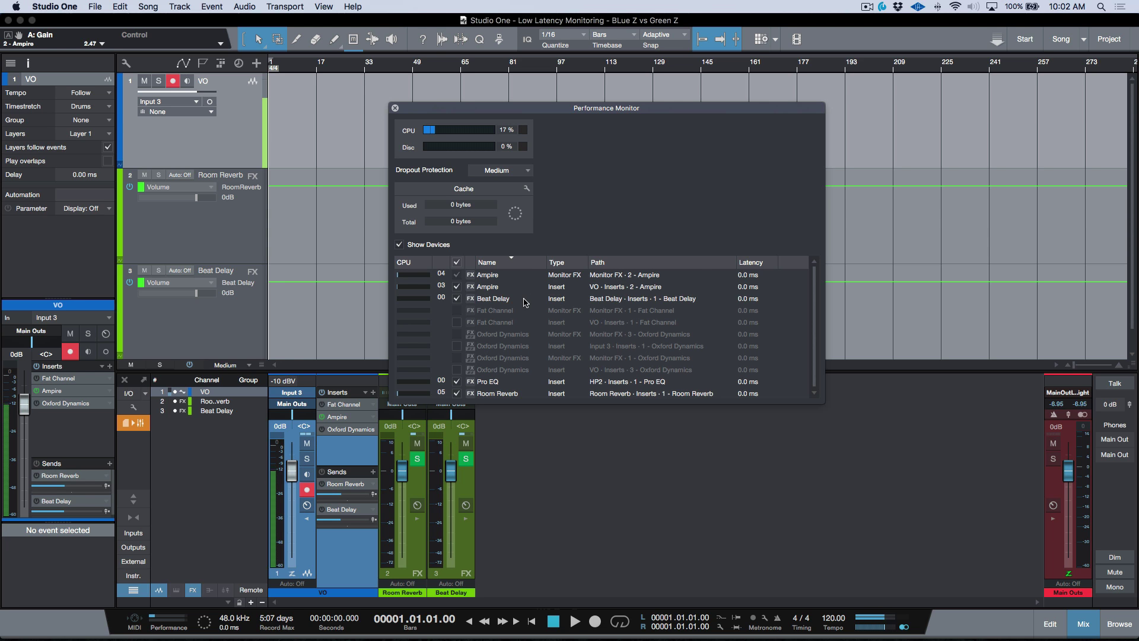
click(323, 418)
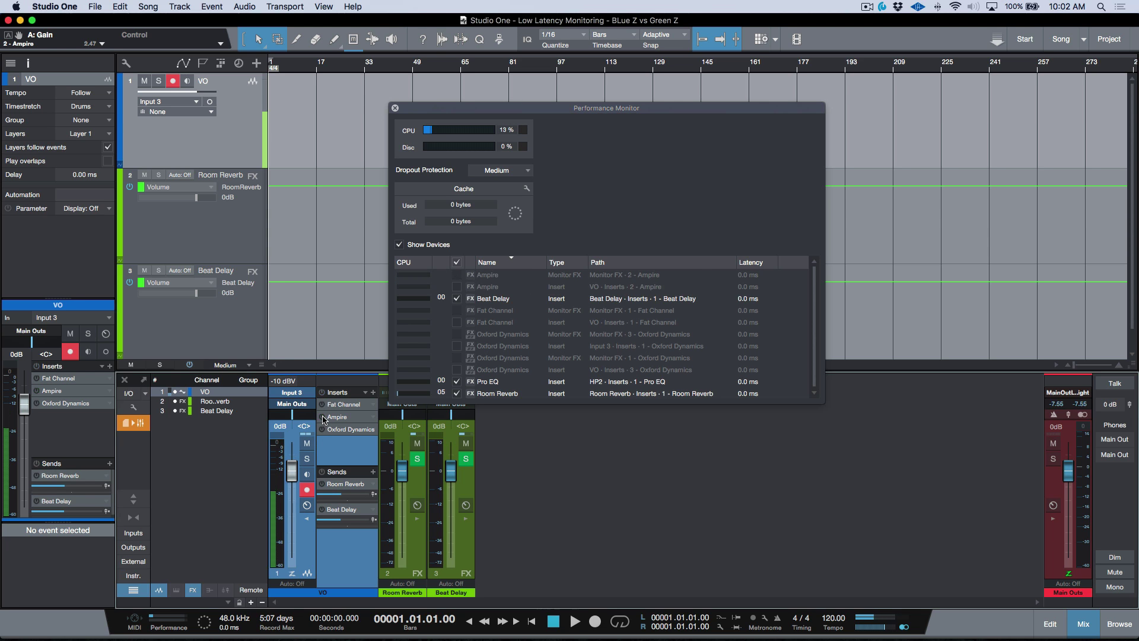
- Activate the Oxford Dynamics insert on the VO channel, inspect its editor and reported latency, and close both windows
click(324, 430)
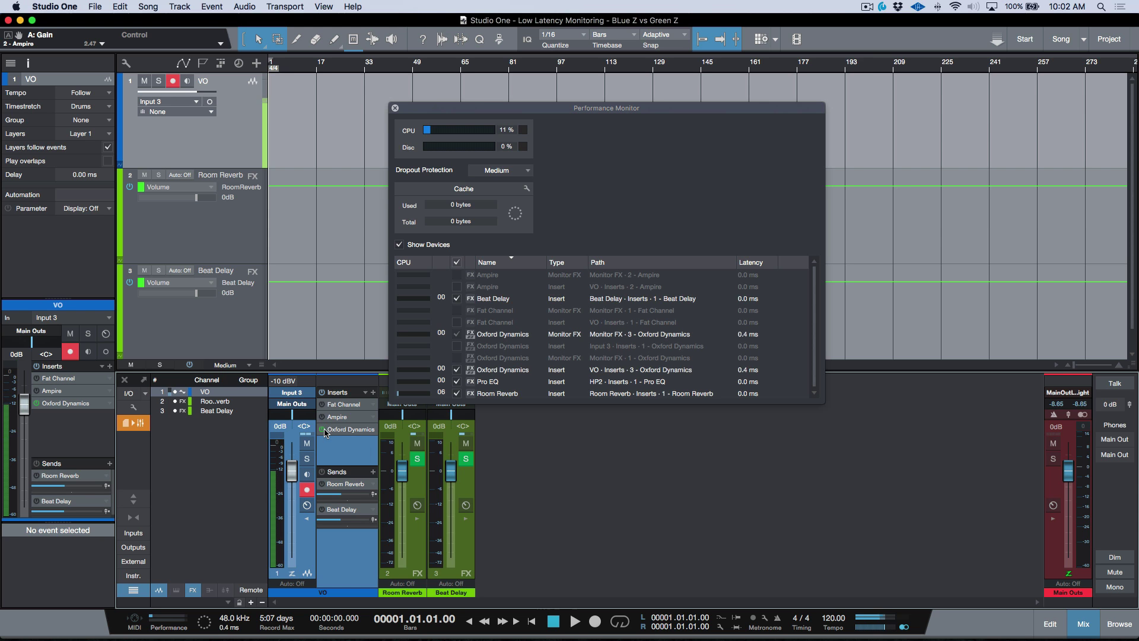
click(346, 430)
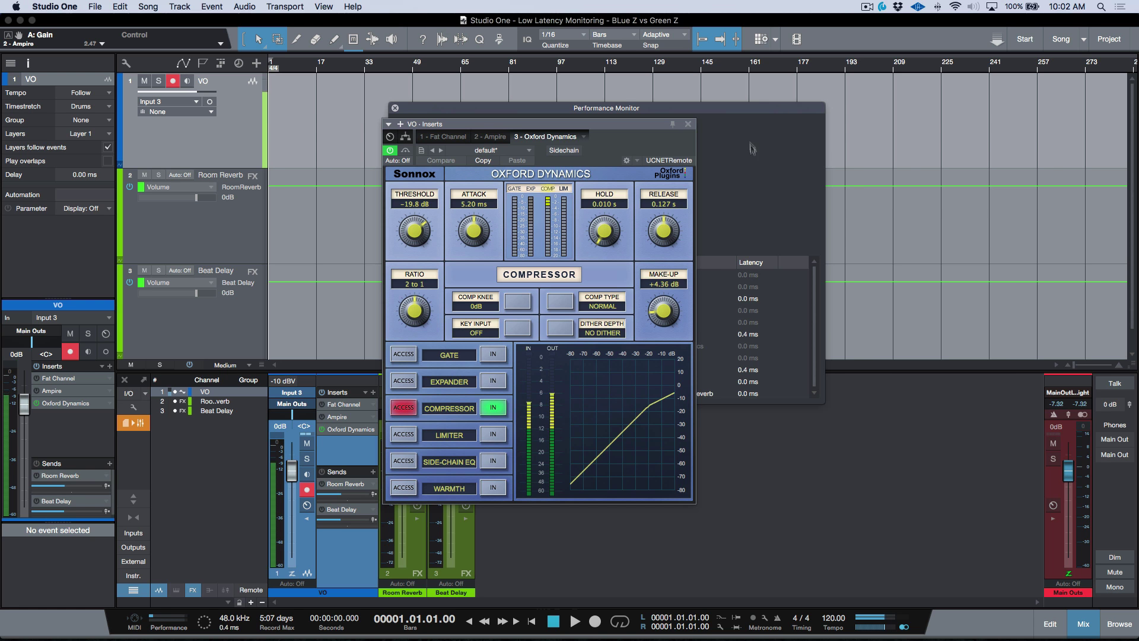
drag(743, 111, 687, 119)
click(688, 124)
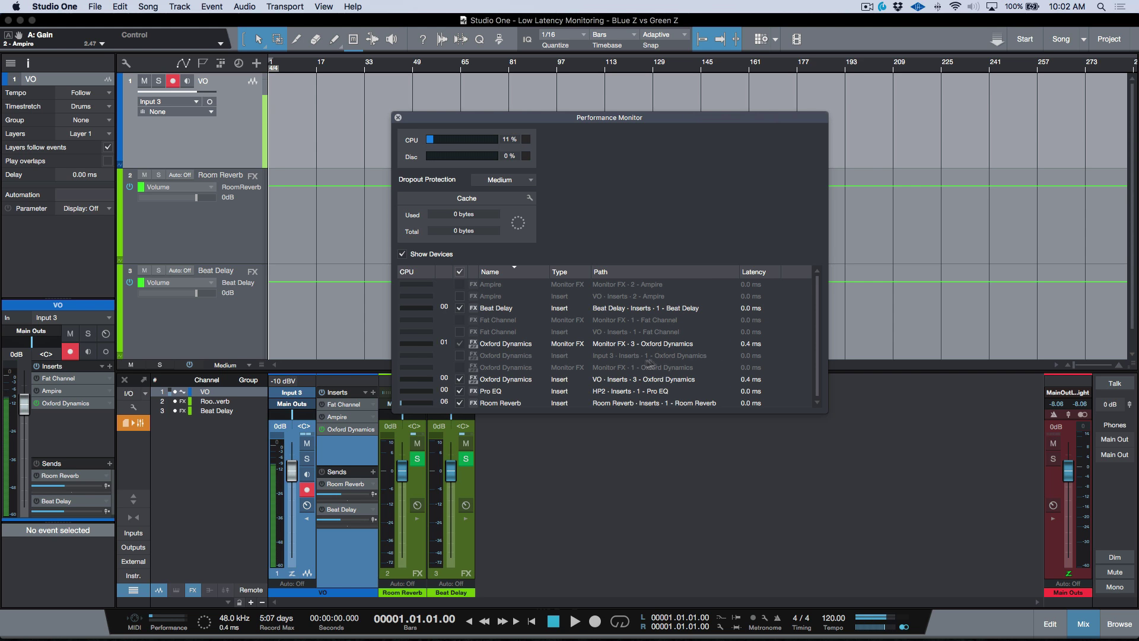
click(399, 118)
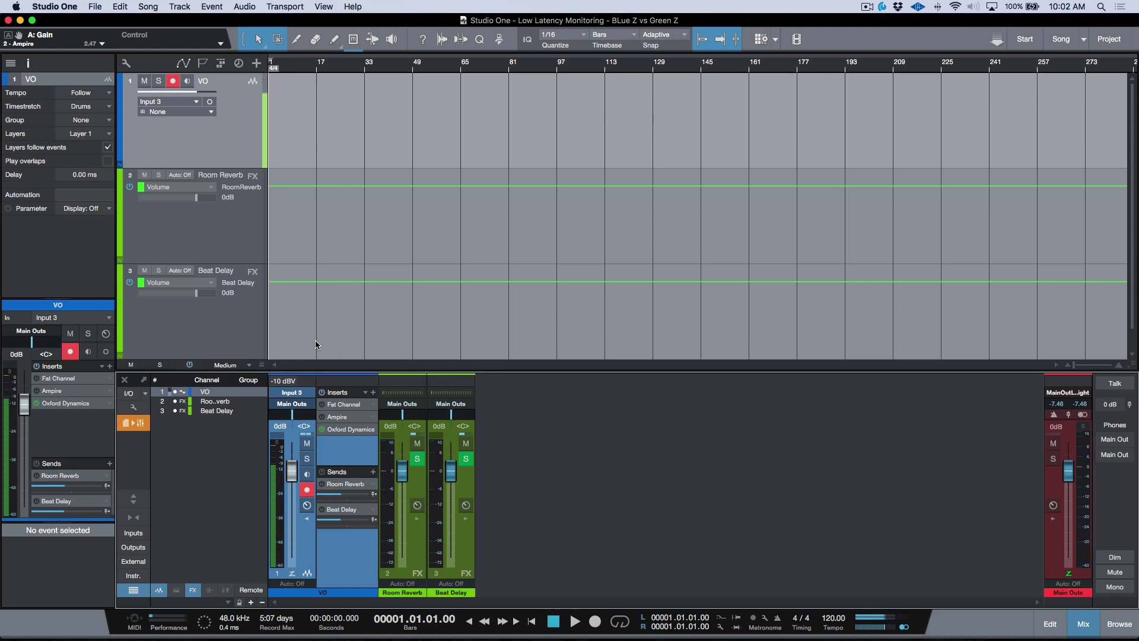
- Deactivate the Oxford Dynamics insert on the VO channel, then show the input channels with Input 3's inserts expanded
click(322, 429)
click(134, 533)
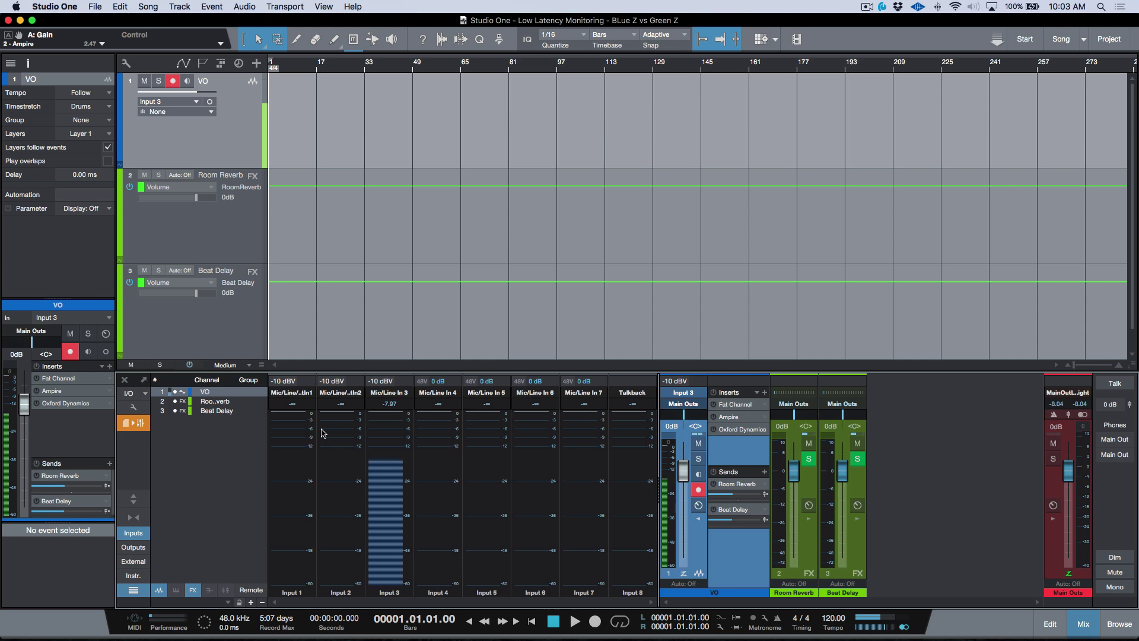
click(380, 481)
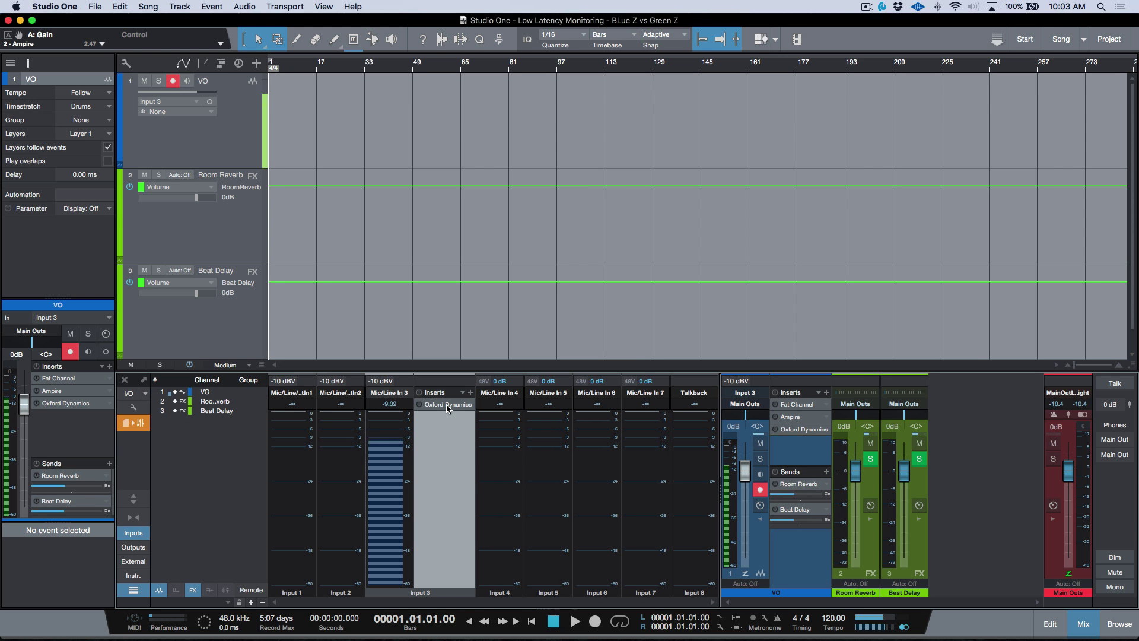
- Search the plug-ins for "CL" and add the Tube-Tech CL 1B compressor as an insert on Input 3
click(471, 392)
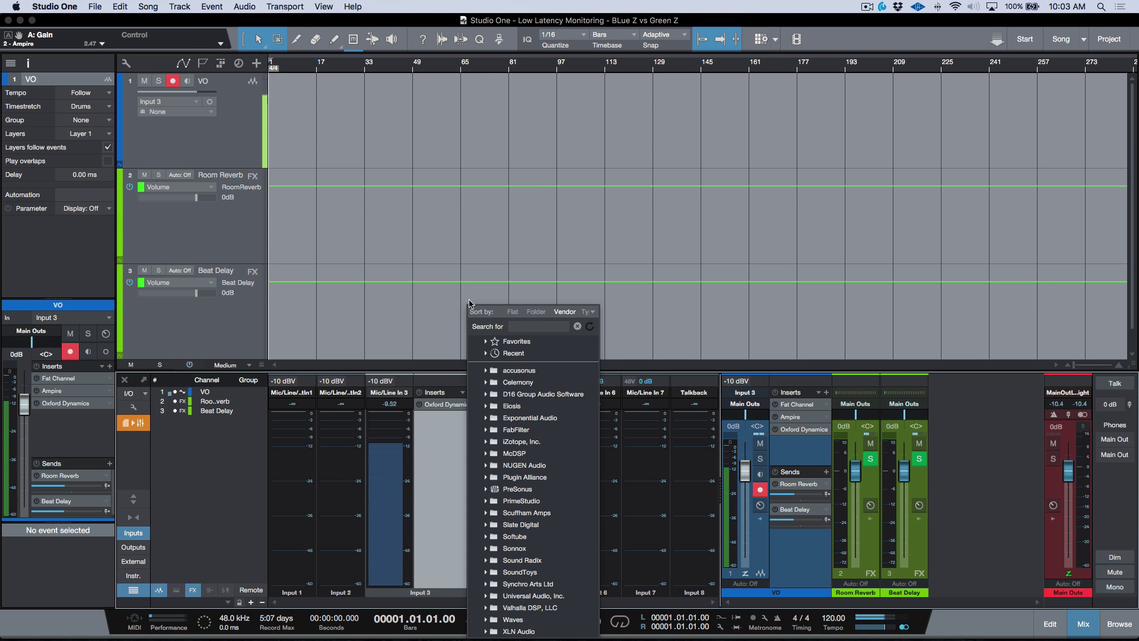
click(545, 325)
text(CL)
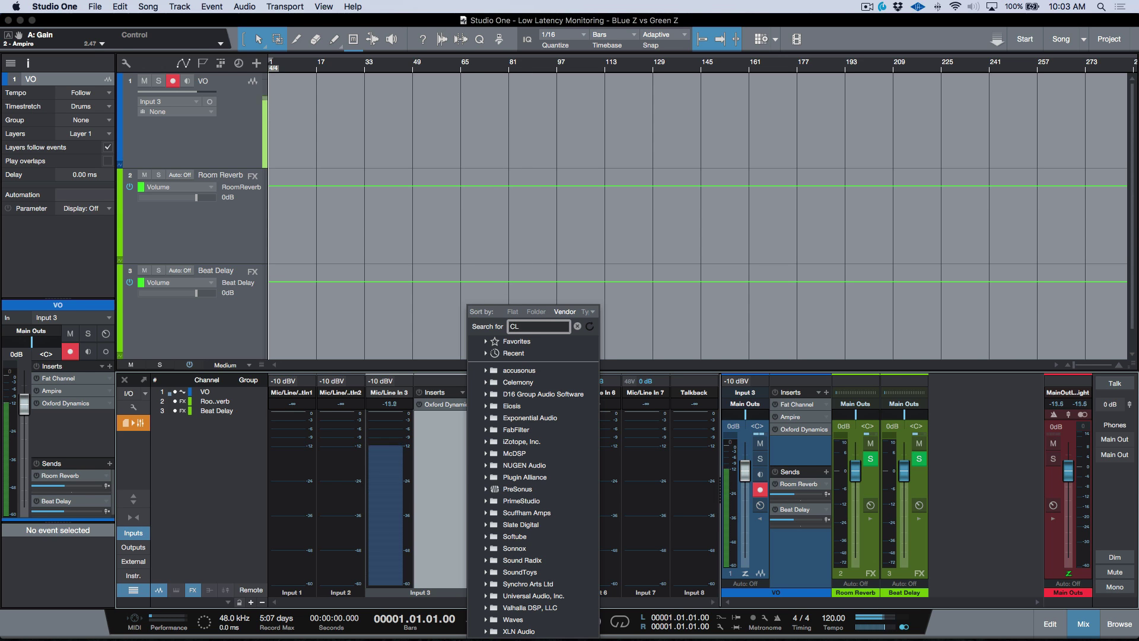
click(534, 405)
click(551, 428)
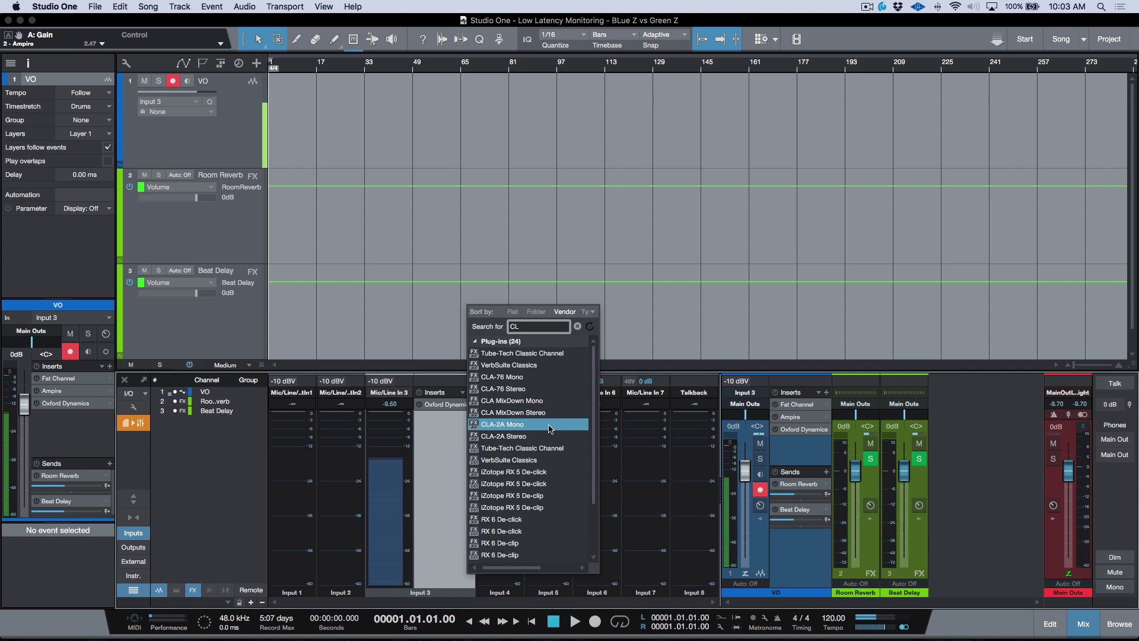
scroll(550, 428, down, 2)
drag(551, 428, 525, 562)
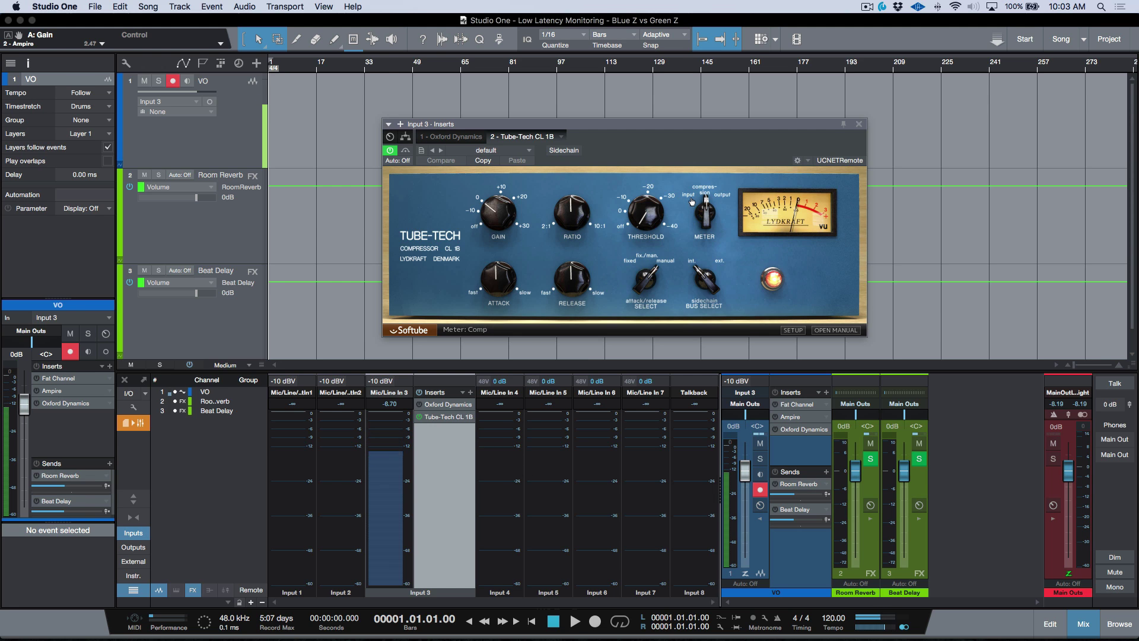
- Try a -19.0 dB threshold on the Tube-Tech CL 1B, and finish with gain at 0.0 dB and threshold at -0.5 dB
drag(638, 215, 640, 195)
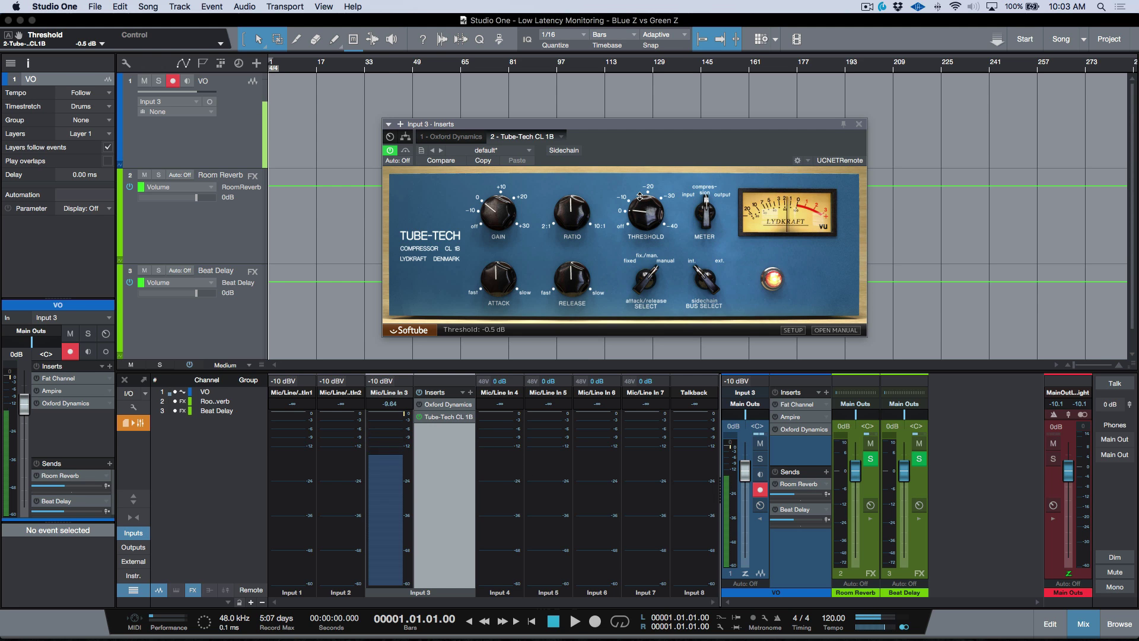
drag(640, 196, 646, 186)
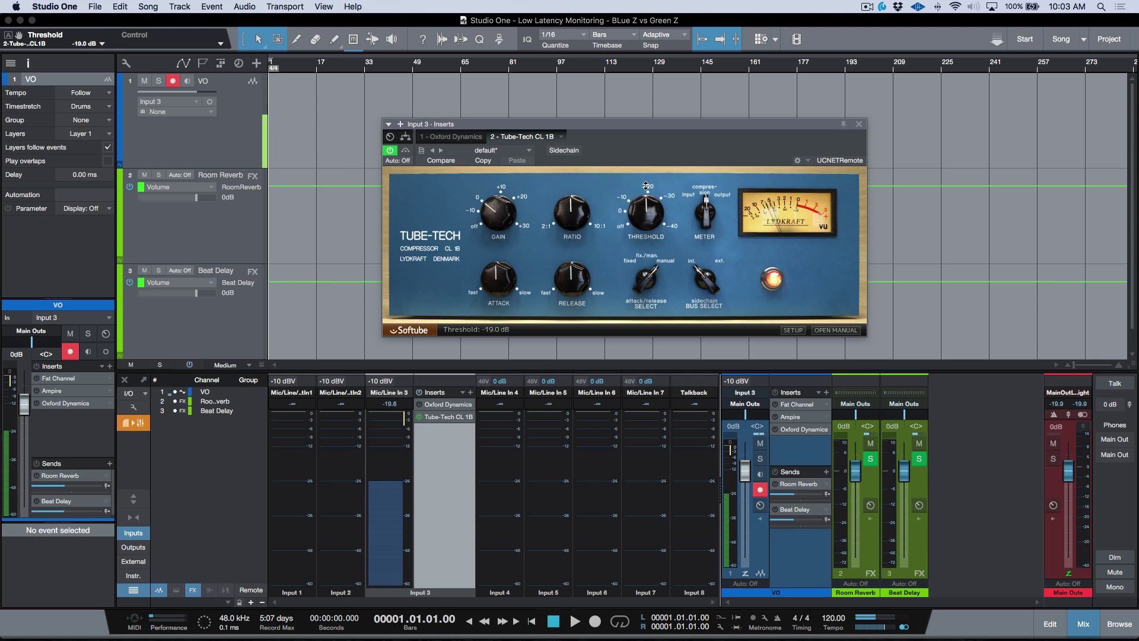
mouse_move(496, 215)
mouse_down()
mouse_move(499, 203)
mouse_move(499, 223)
mouse_up()
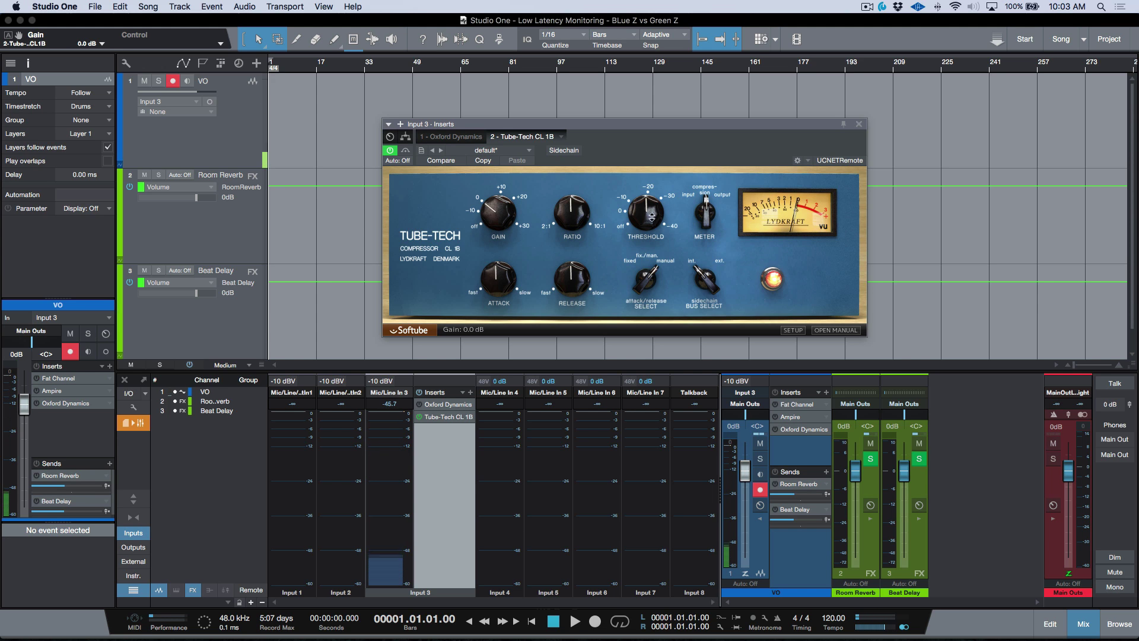
mouse_move(652, 217)
mouse_down()
mouse_move(652, 226)
mouse_move(649, 196)
mouse_up()
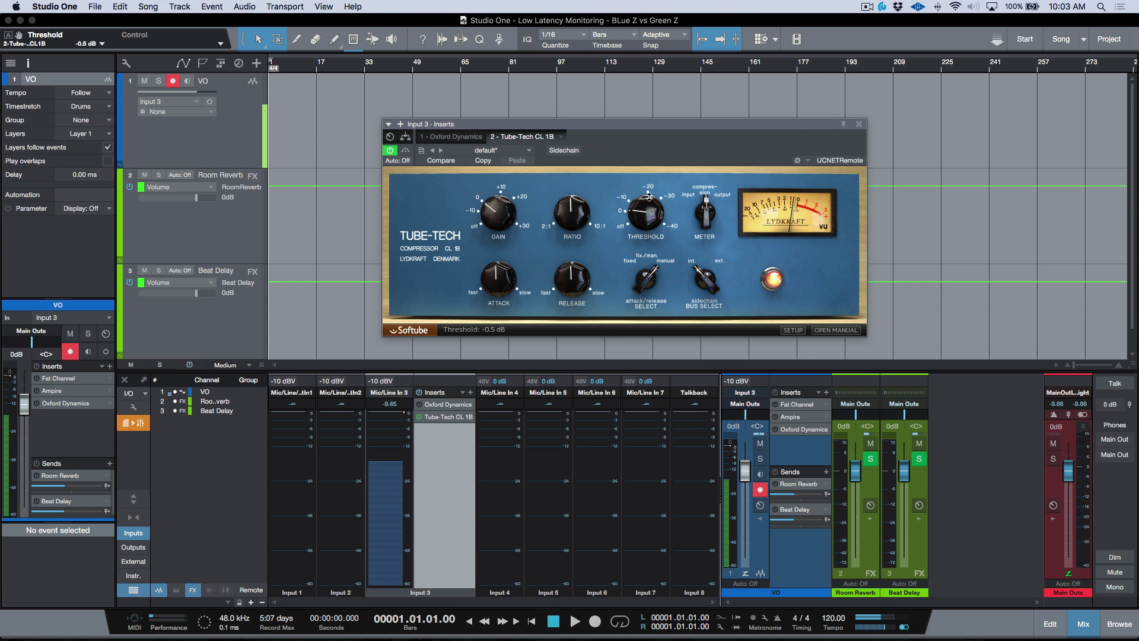
- Close the compressor's editor and check the Tube-Tech CL 1B's latency in the Performance Monitor, closing the monitor when done
click(861, 124)
key(ctrl+shift+p)
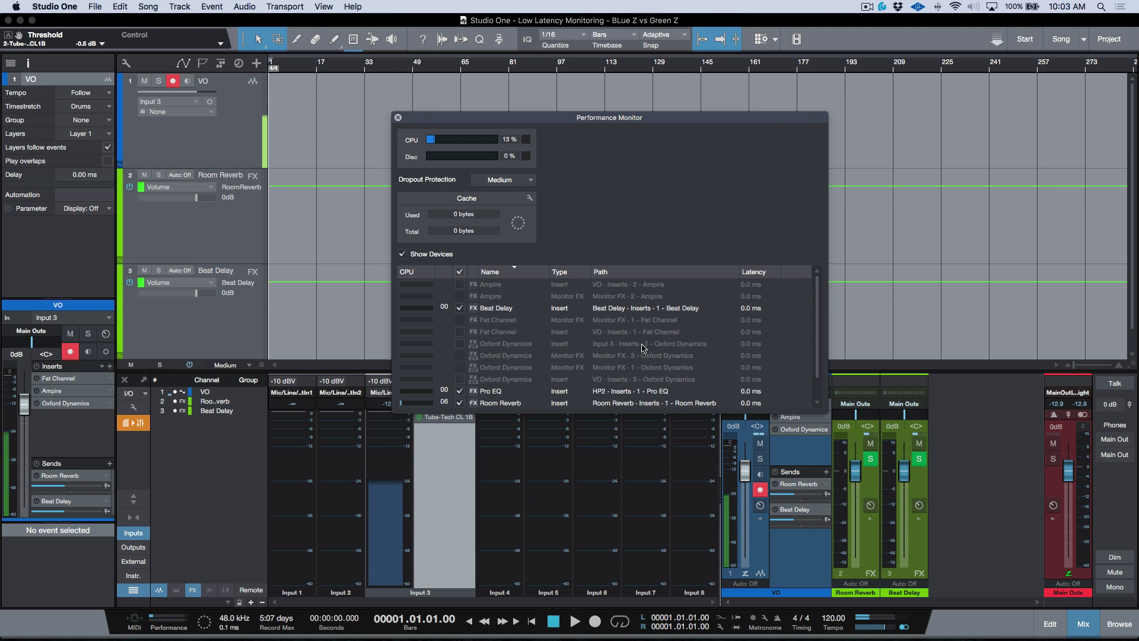
scroll(644, 347, down, 2)
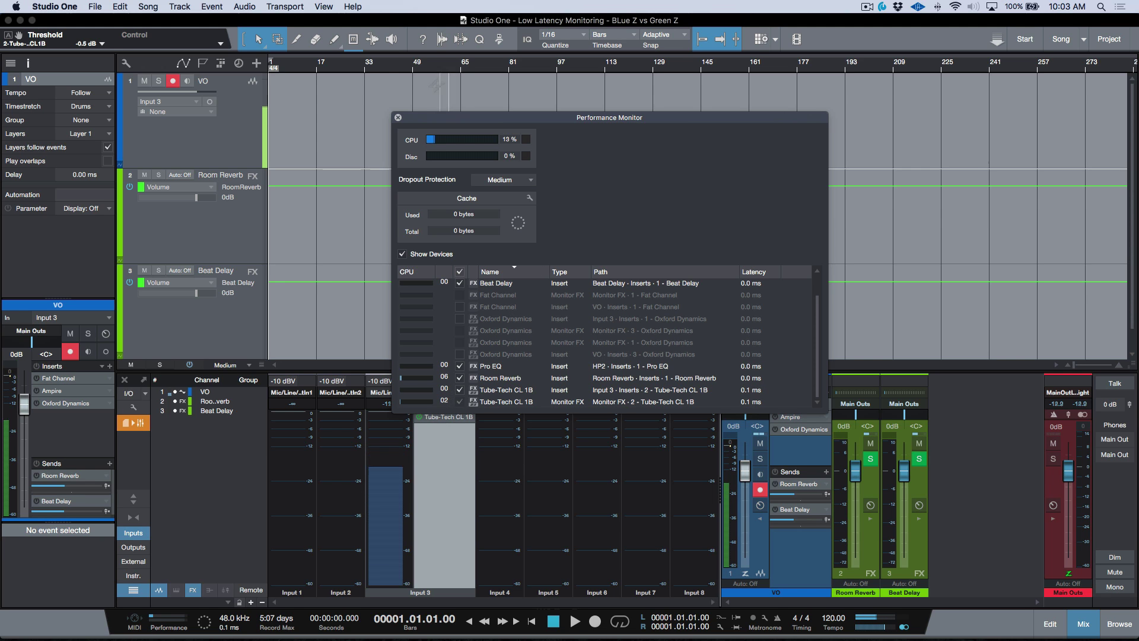
click(398, 117)
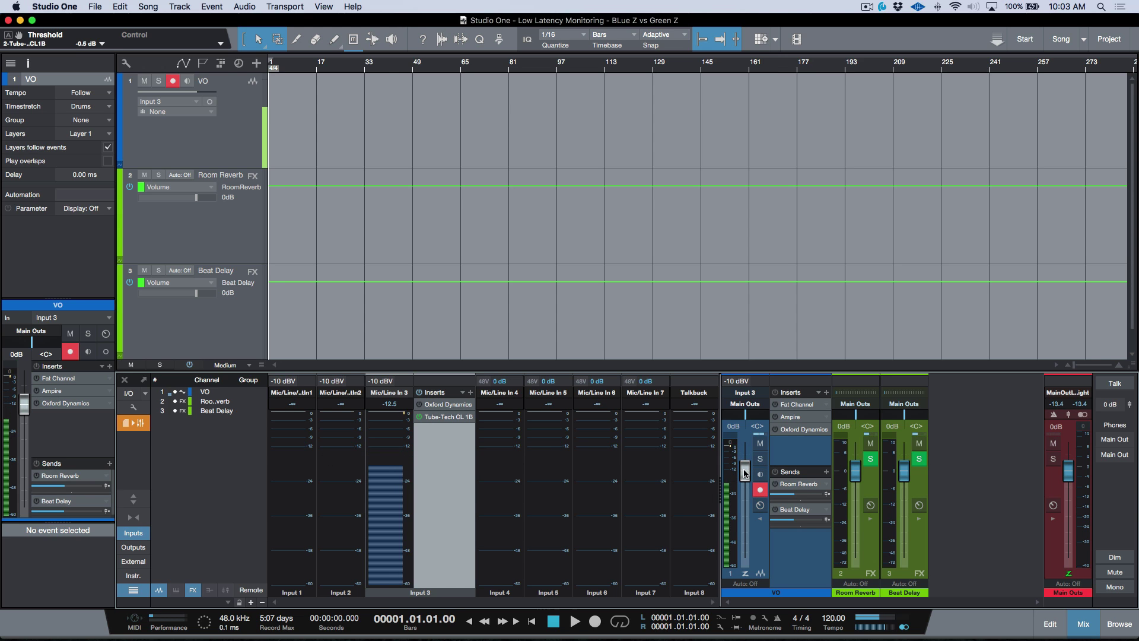
- Hide the input channels in the console and remove all inserts from the VO channel
key(shift+i)
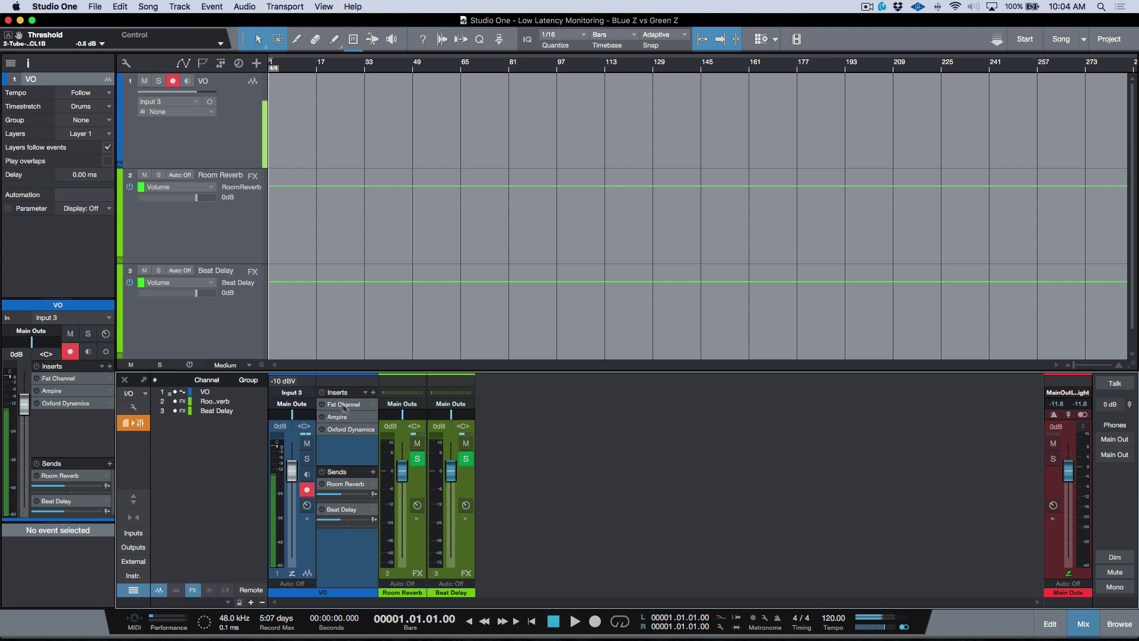
click(366, 395)
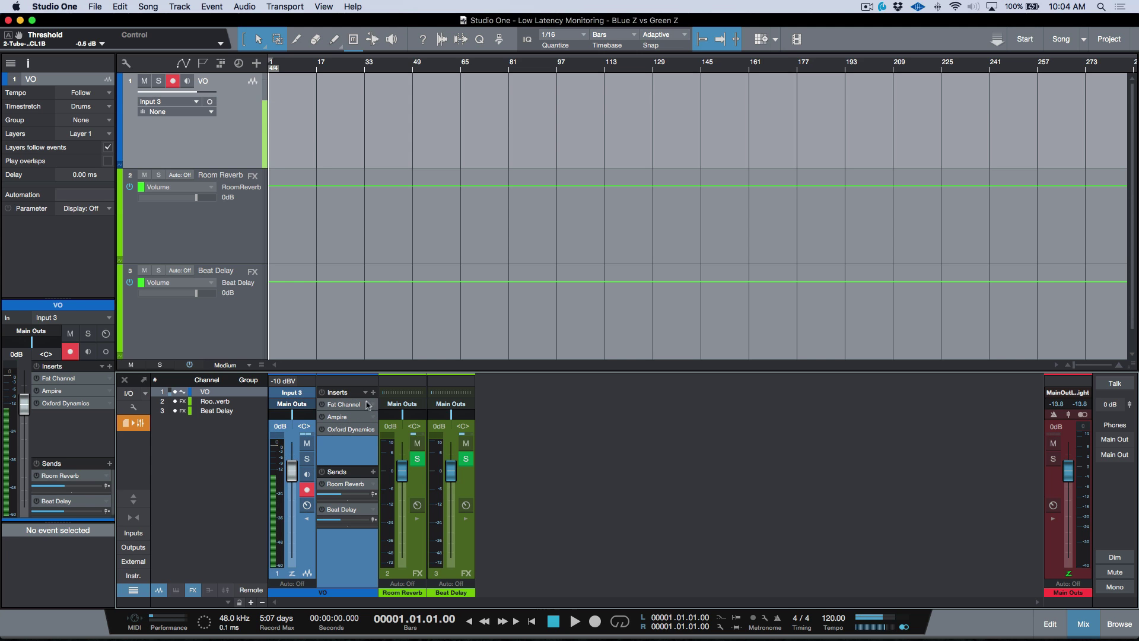
click(366, 393)
click(390, 582)
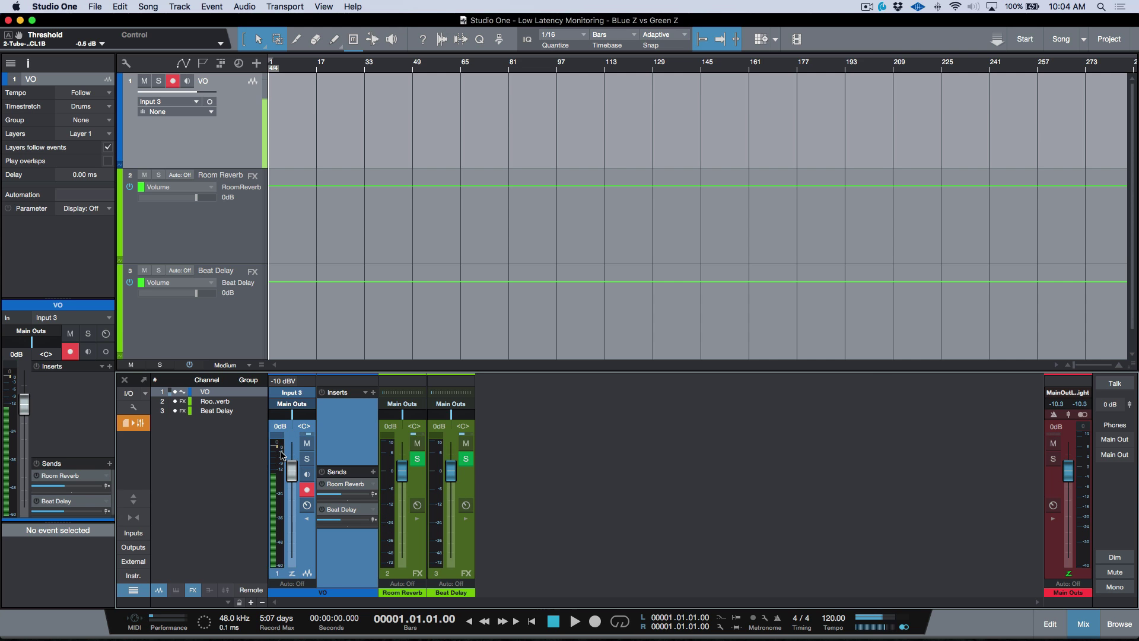
- Deactivate the Tube-Tech CL 1B insert on Input 3 with its editor open, then close the editor and hide the input channels
mouse_move(282, 454)
click(134, 533)
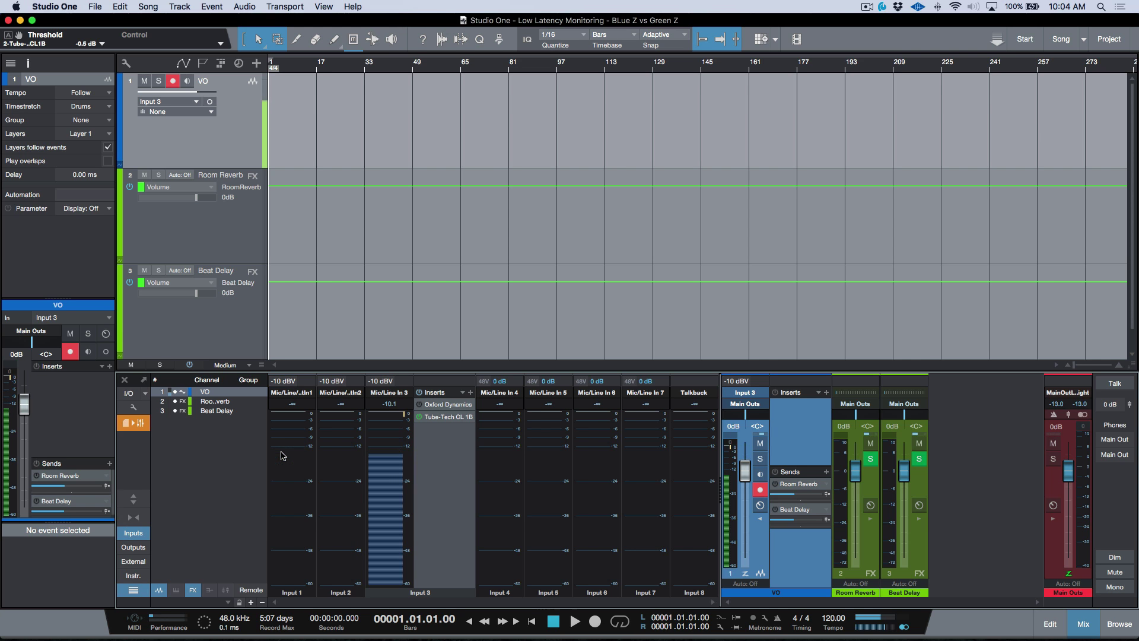
click(442, 417)
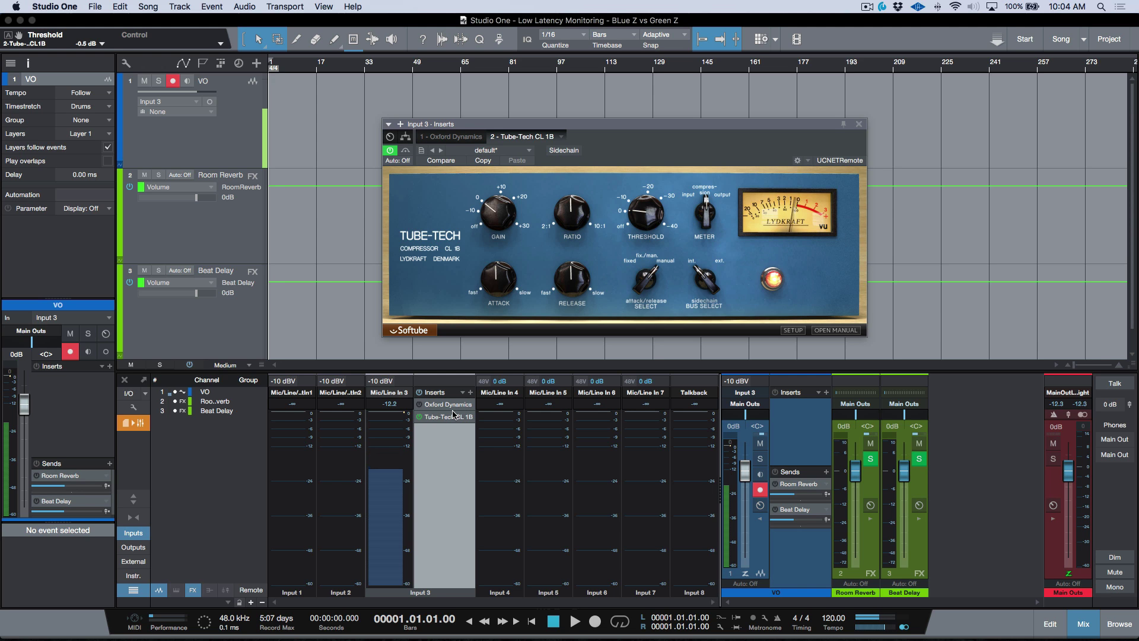
click(419, 418)
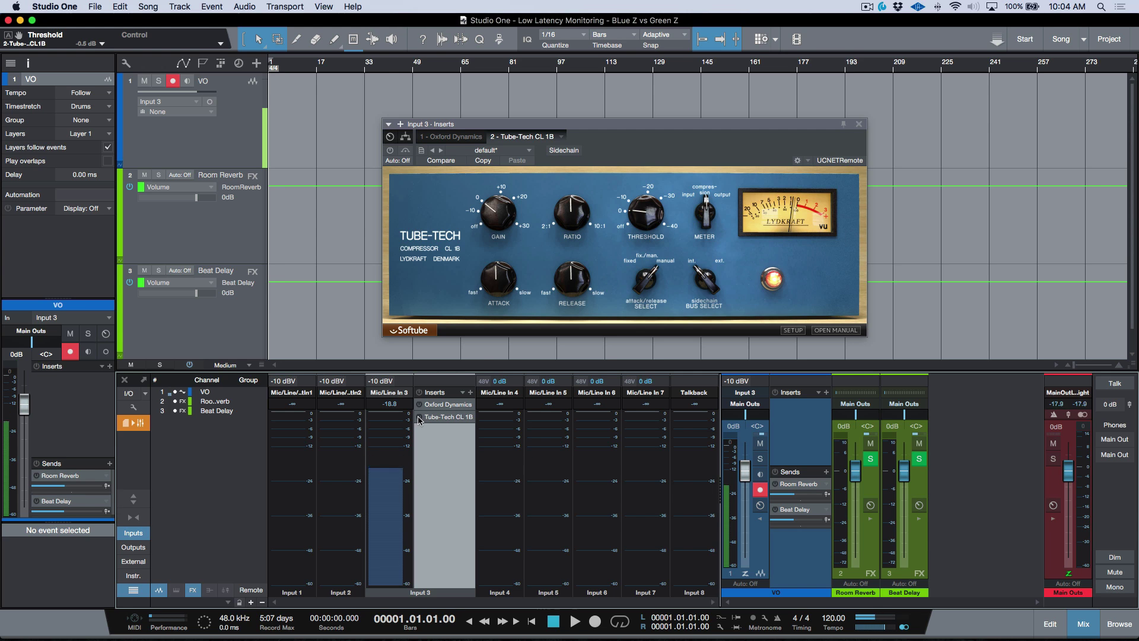
click(859, 125)
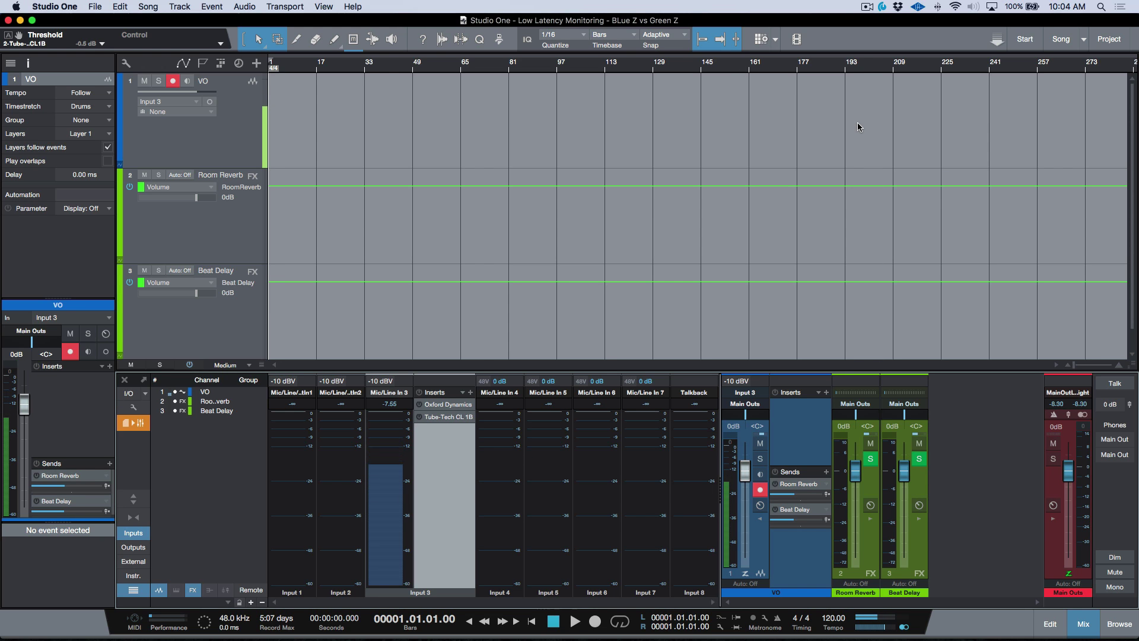
key(shift+i)
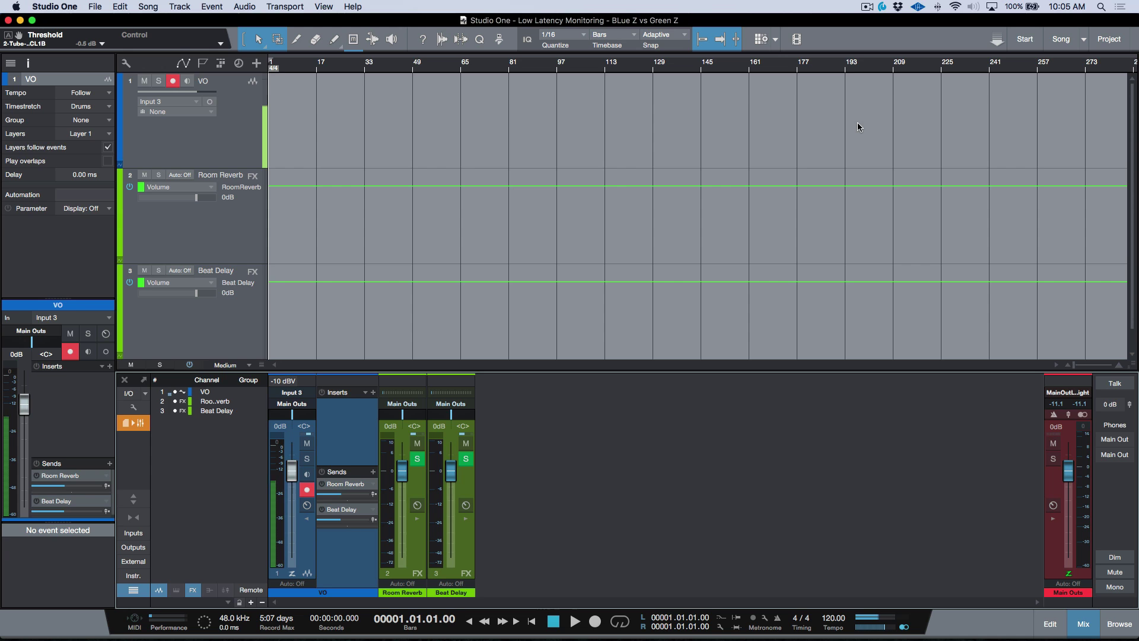
- Review the Quantum's monitoring latencies and low latency options in the audio processing preferences, and return to the audio device settings
key(super+comma)
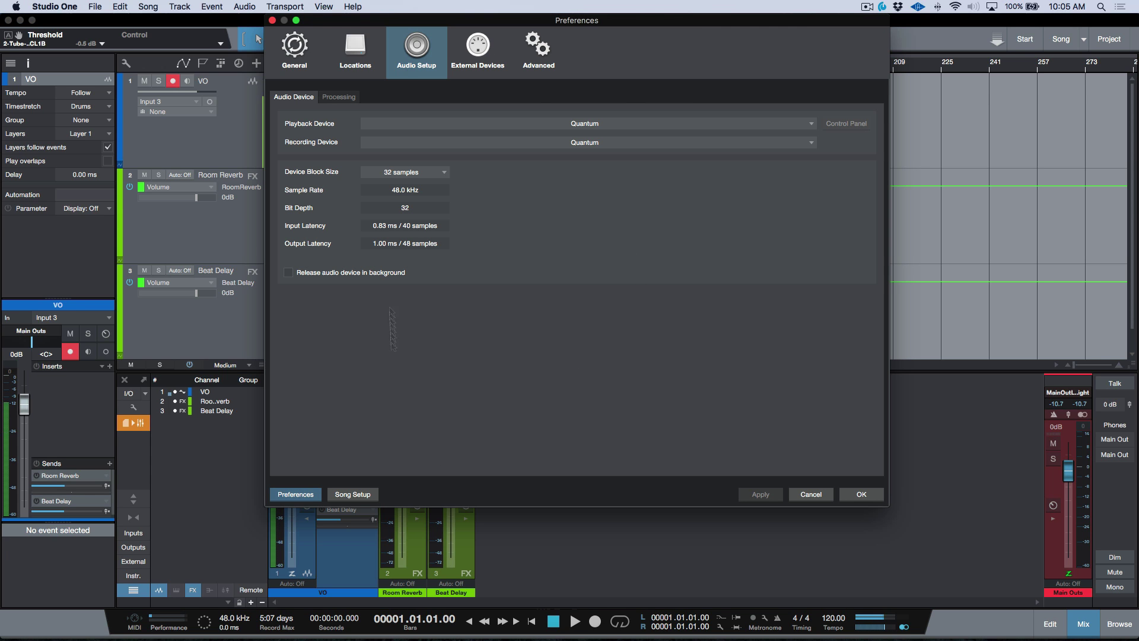
click(346, 98)
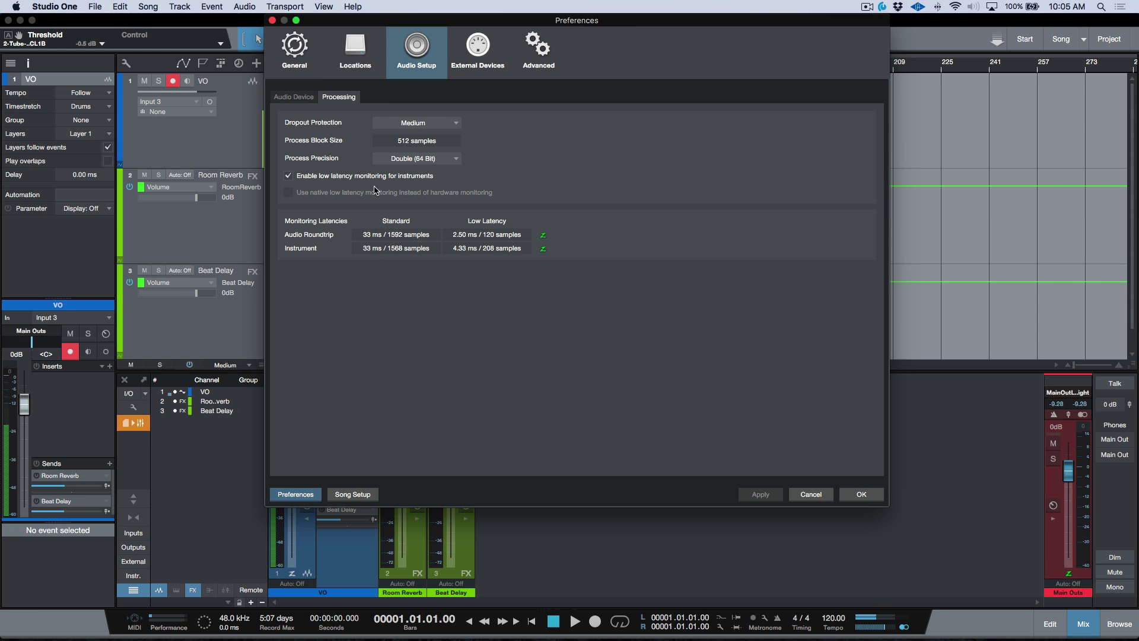
click(309, 99)
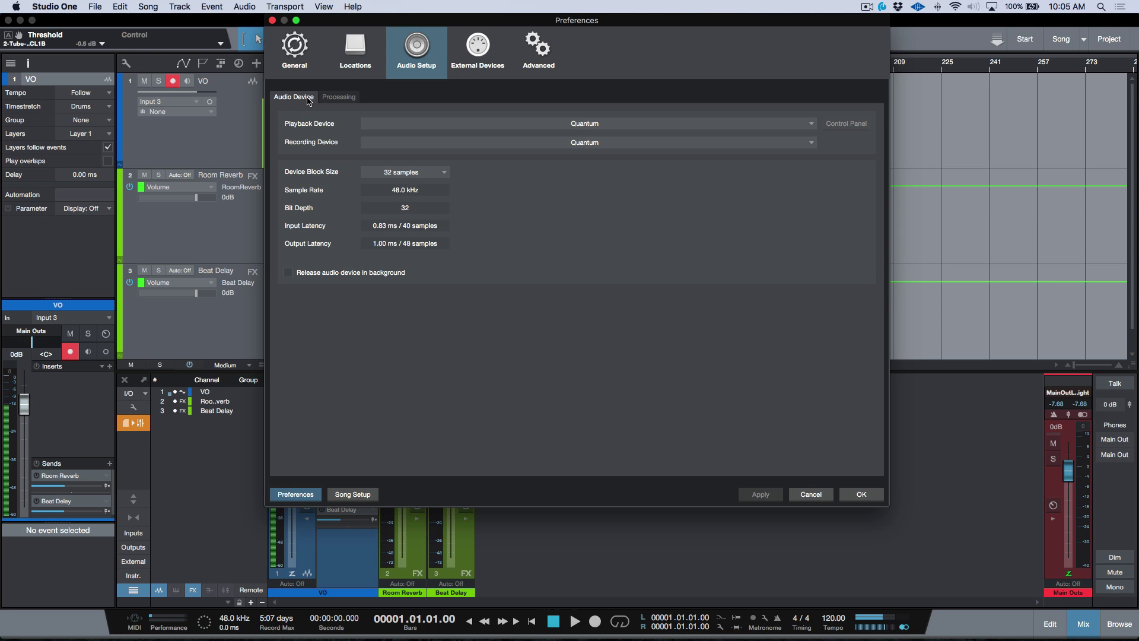
- Switch the playback device to PreSonus Studio 192 and examine its low latency monitoring option in the processing preferences
click(554, 127)
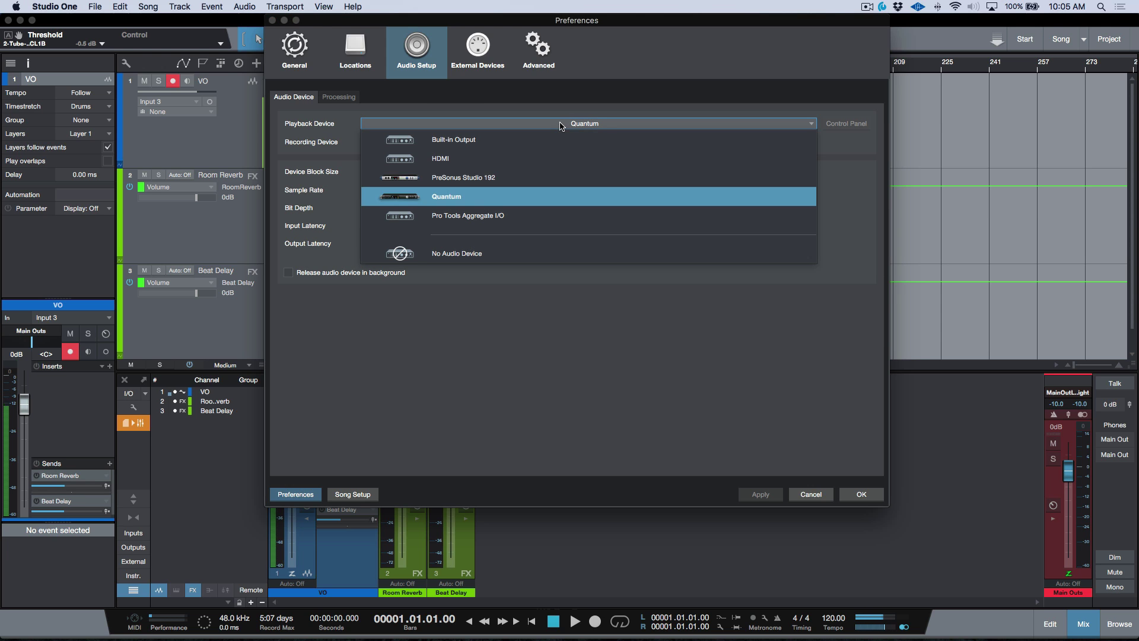
click(405, 117)
click(342, 97)
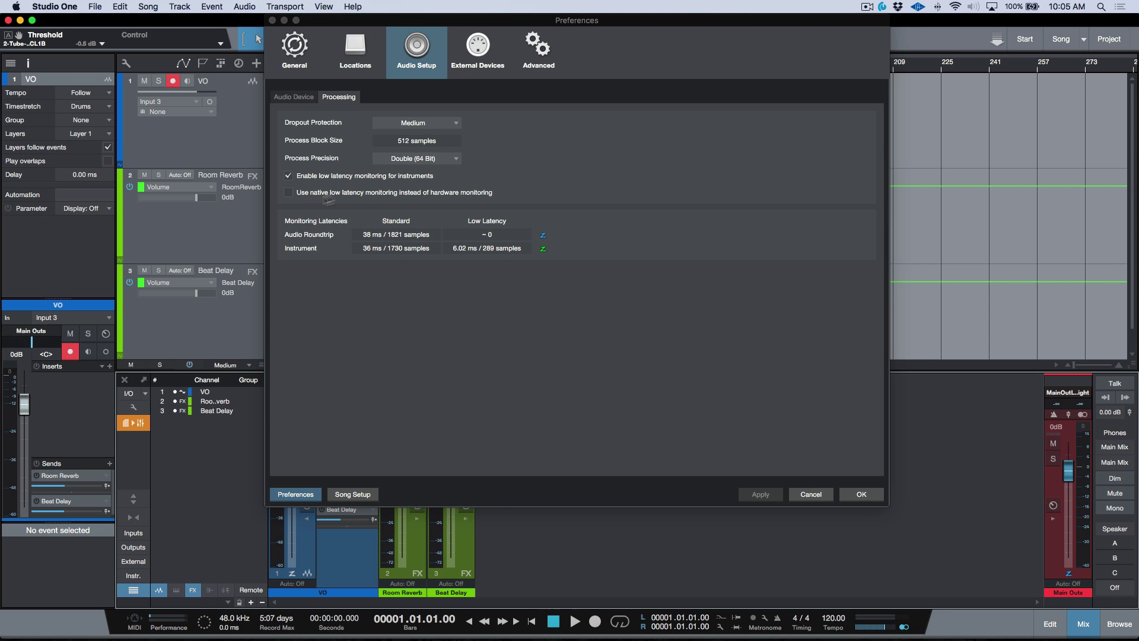
- Switch the playback device back to Quantum and confirm the preferences
click(305, 99)
click(465, 132)
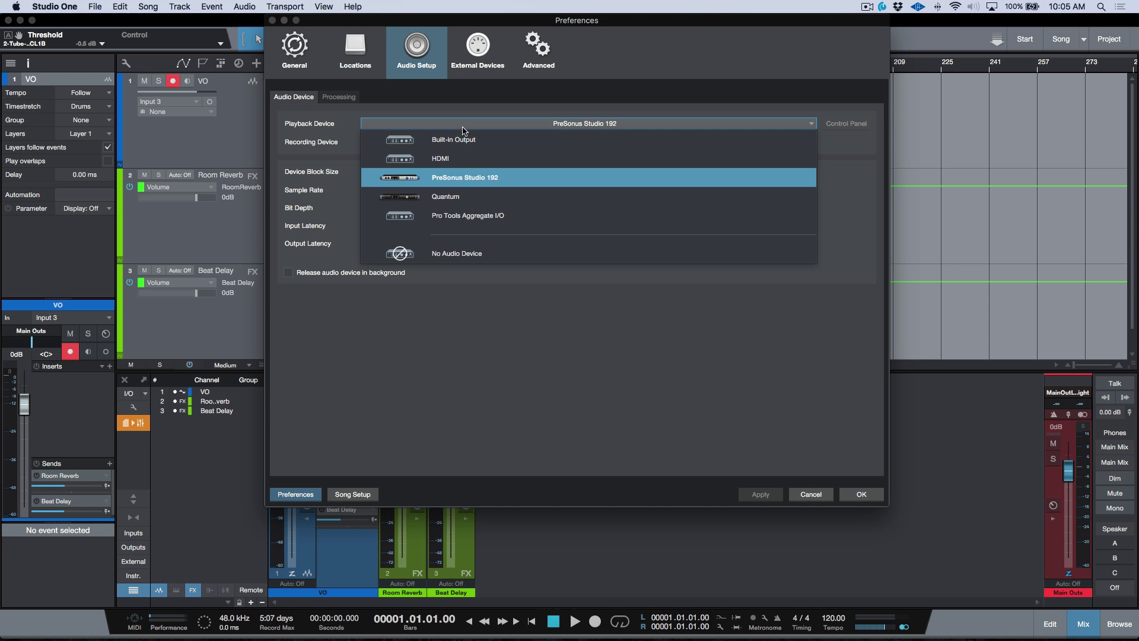
click(452, 202)
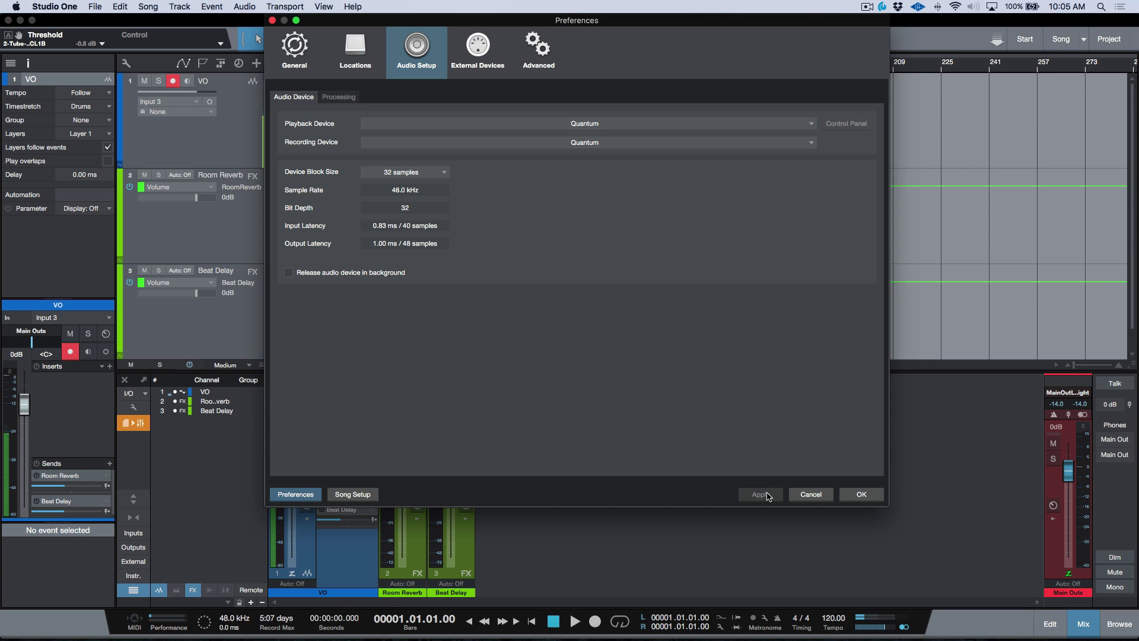
click(860, 495)
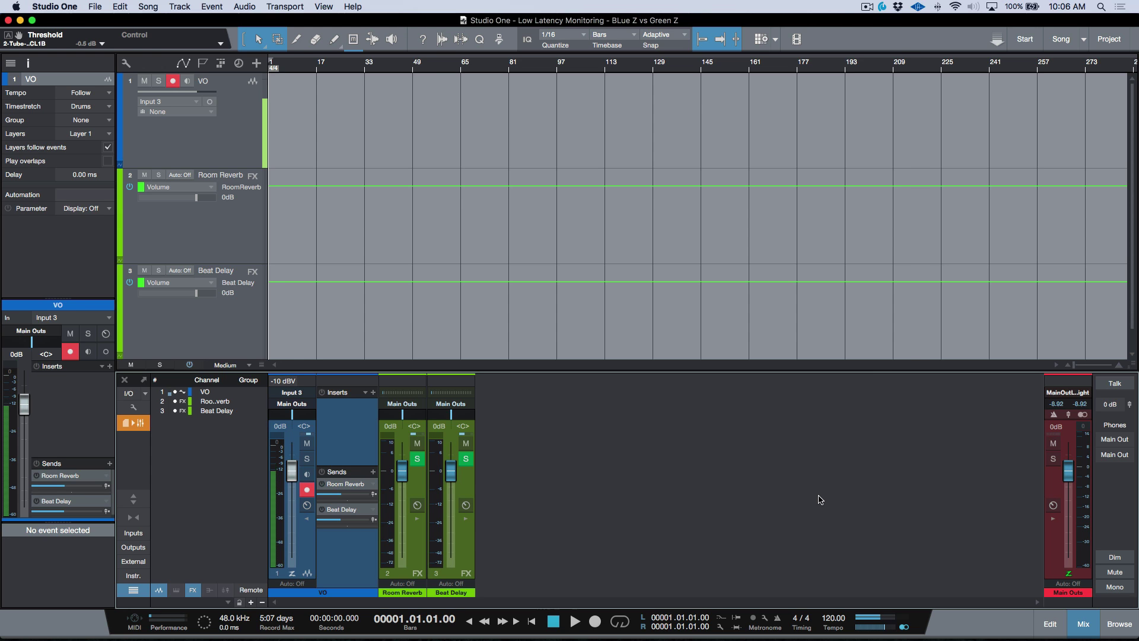
- Look at the available playback devices in the audio setup preferences and close the preferences
key(super+comma)
click(641, 123)
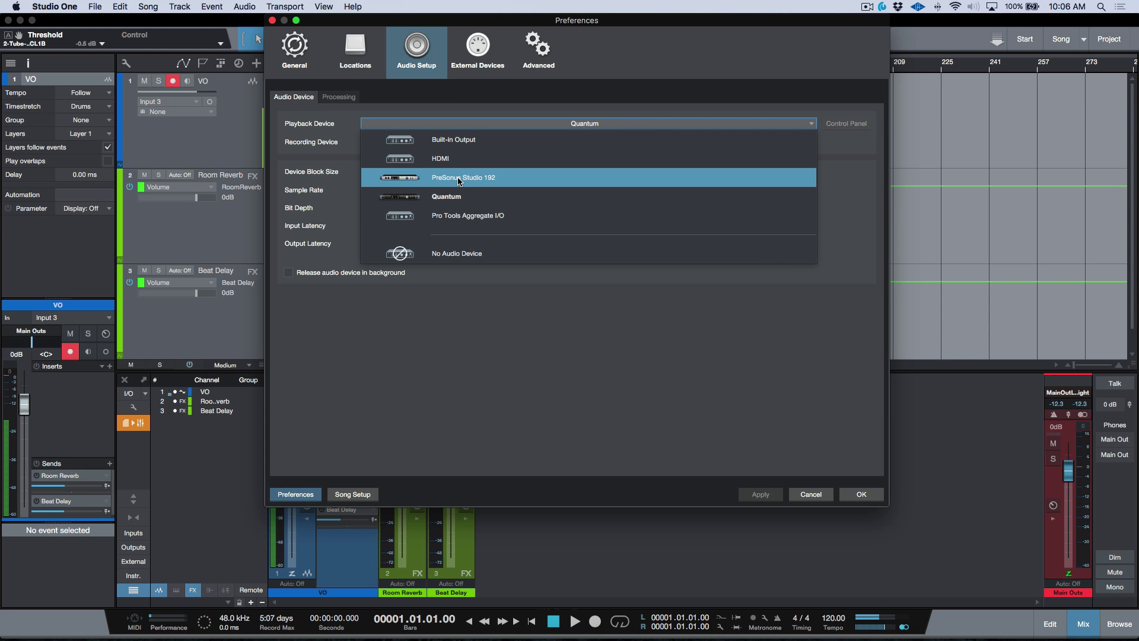
key(Escape)
key(Escape)
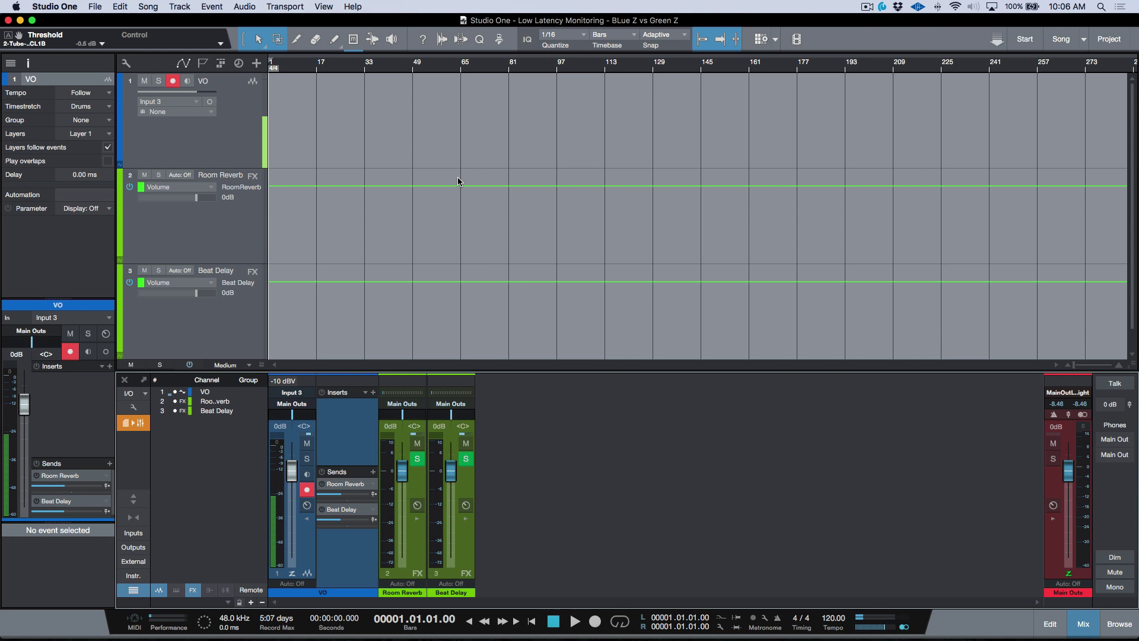